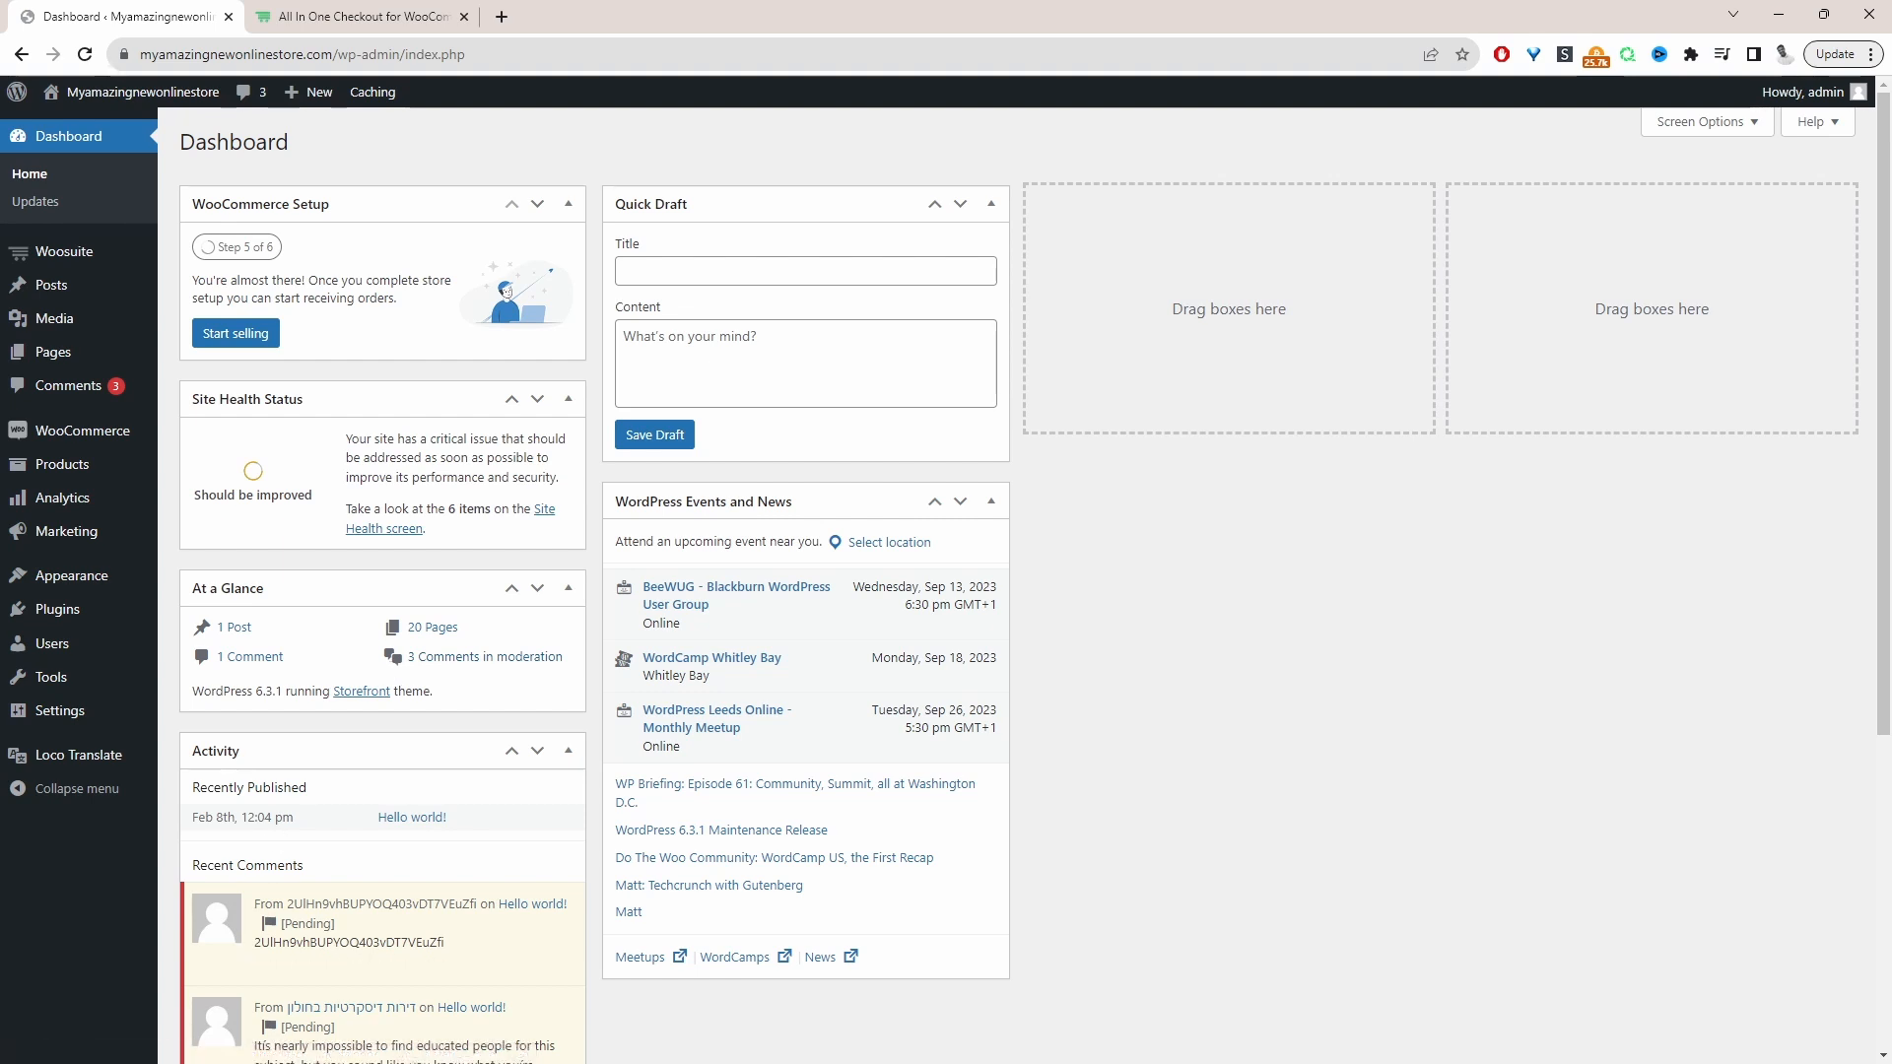
# Open the Woosuite Addons page in a new browser tab and check the All in One Checkout addon
pyautogui.moveTo(104, 617)
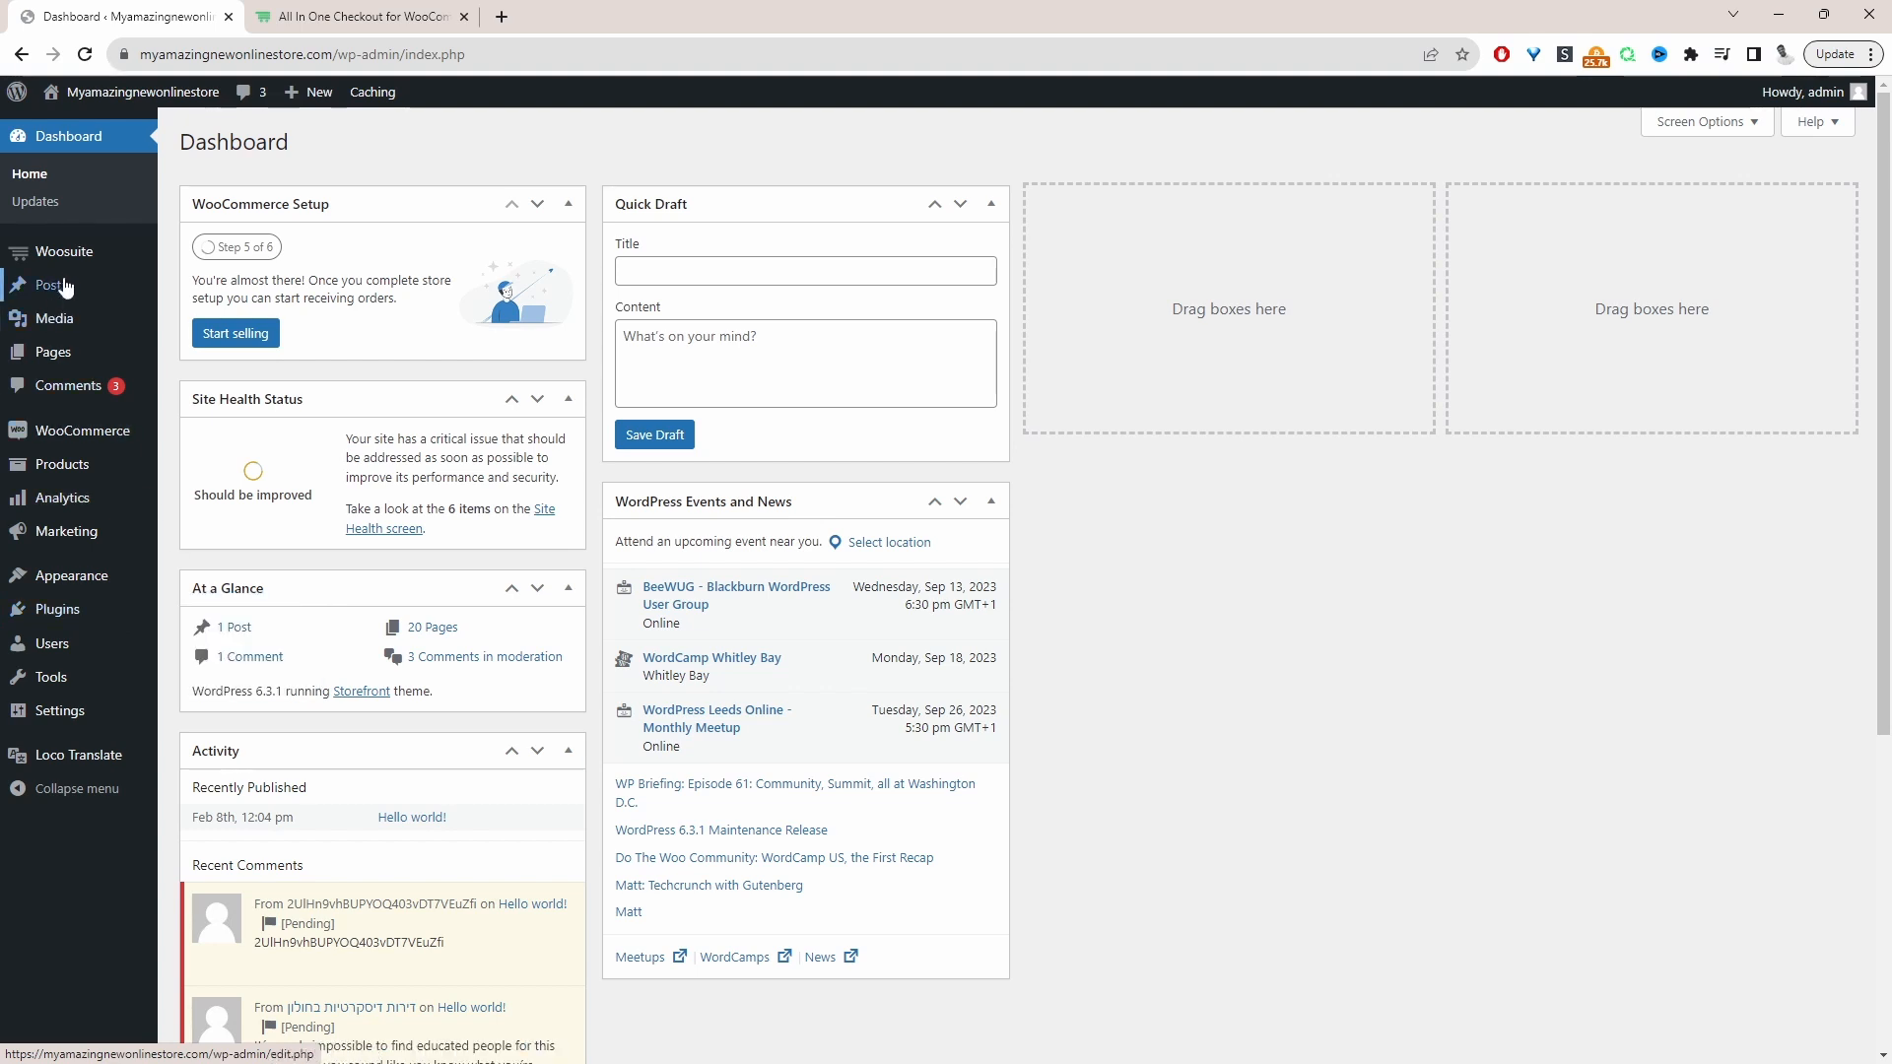
pyautogui.moveTo(72, 266)
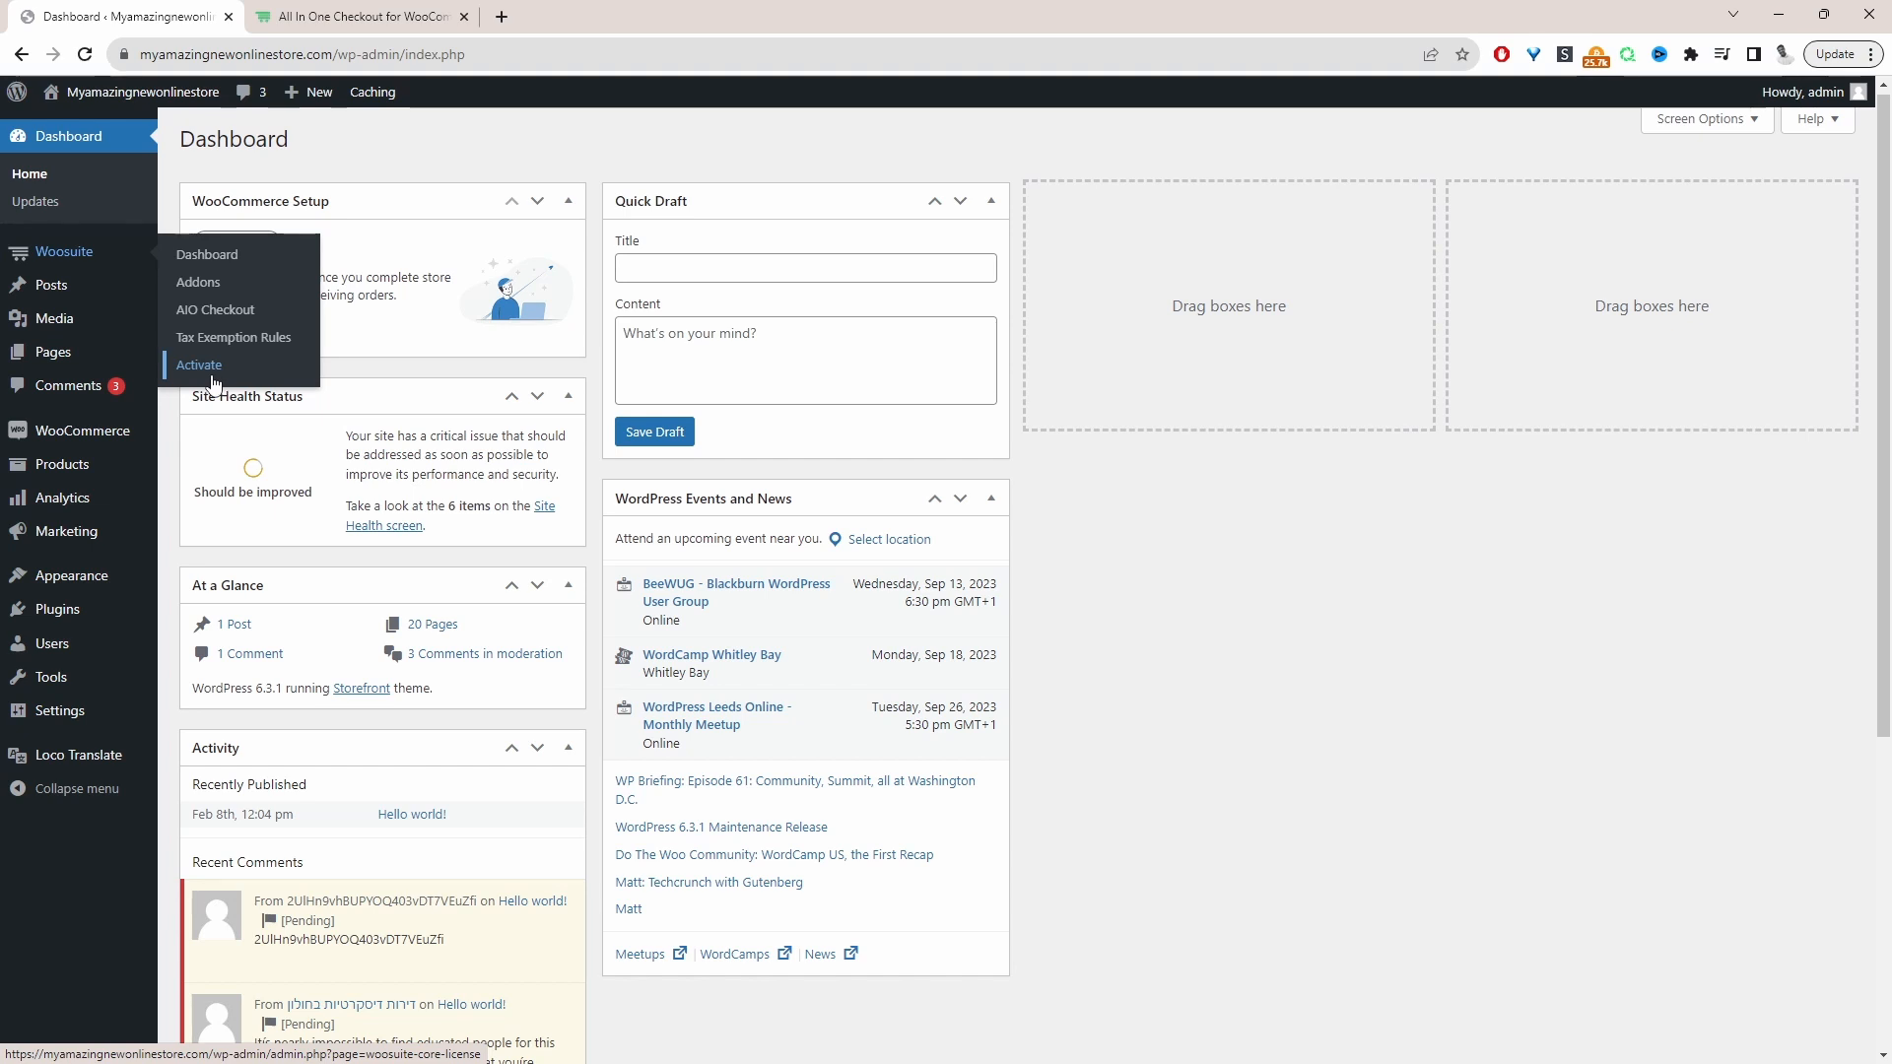
pyautogui.middleClick(216, 288)
pyautogui.click(324, 17)
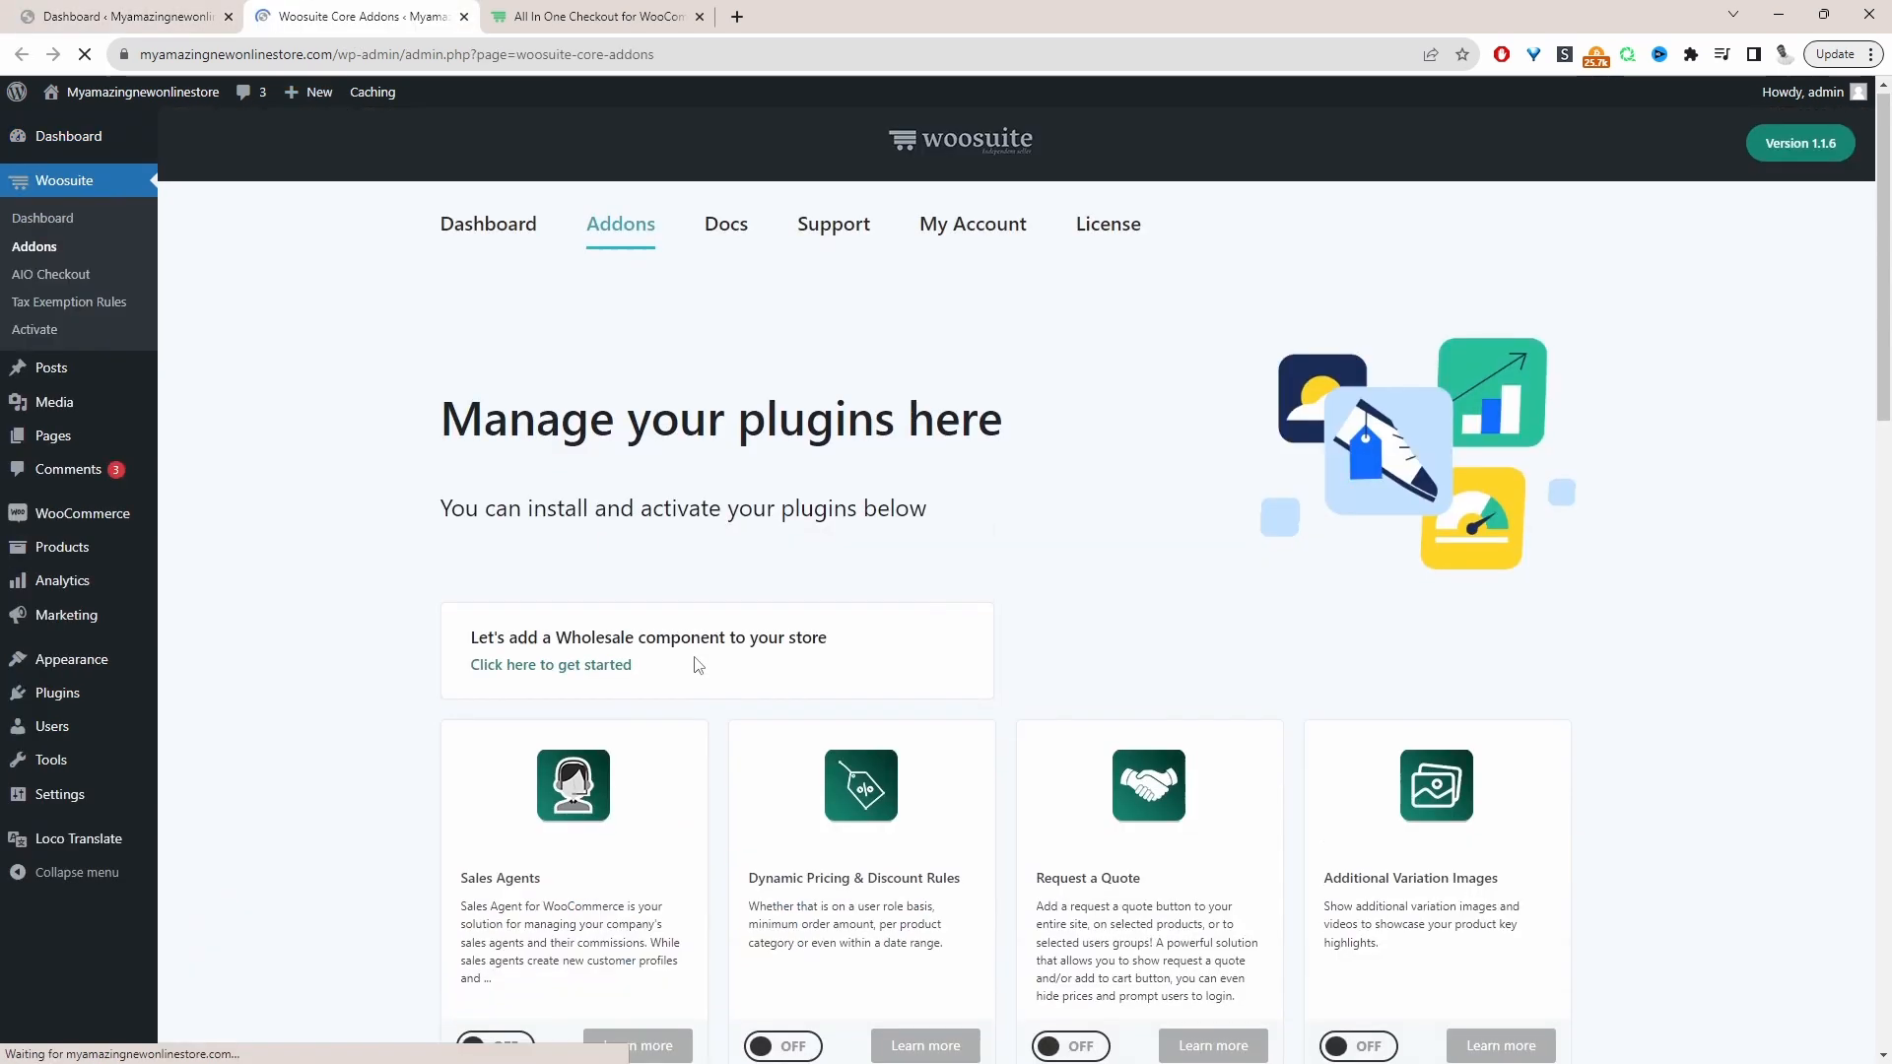
pyautogui.scroll(-15, 697, 665)
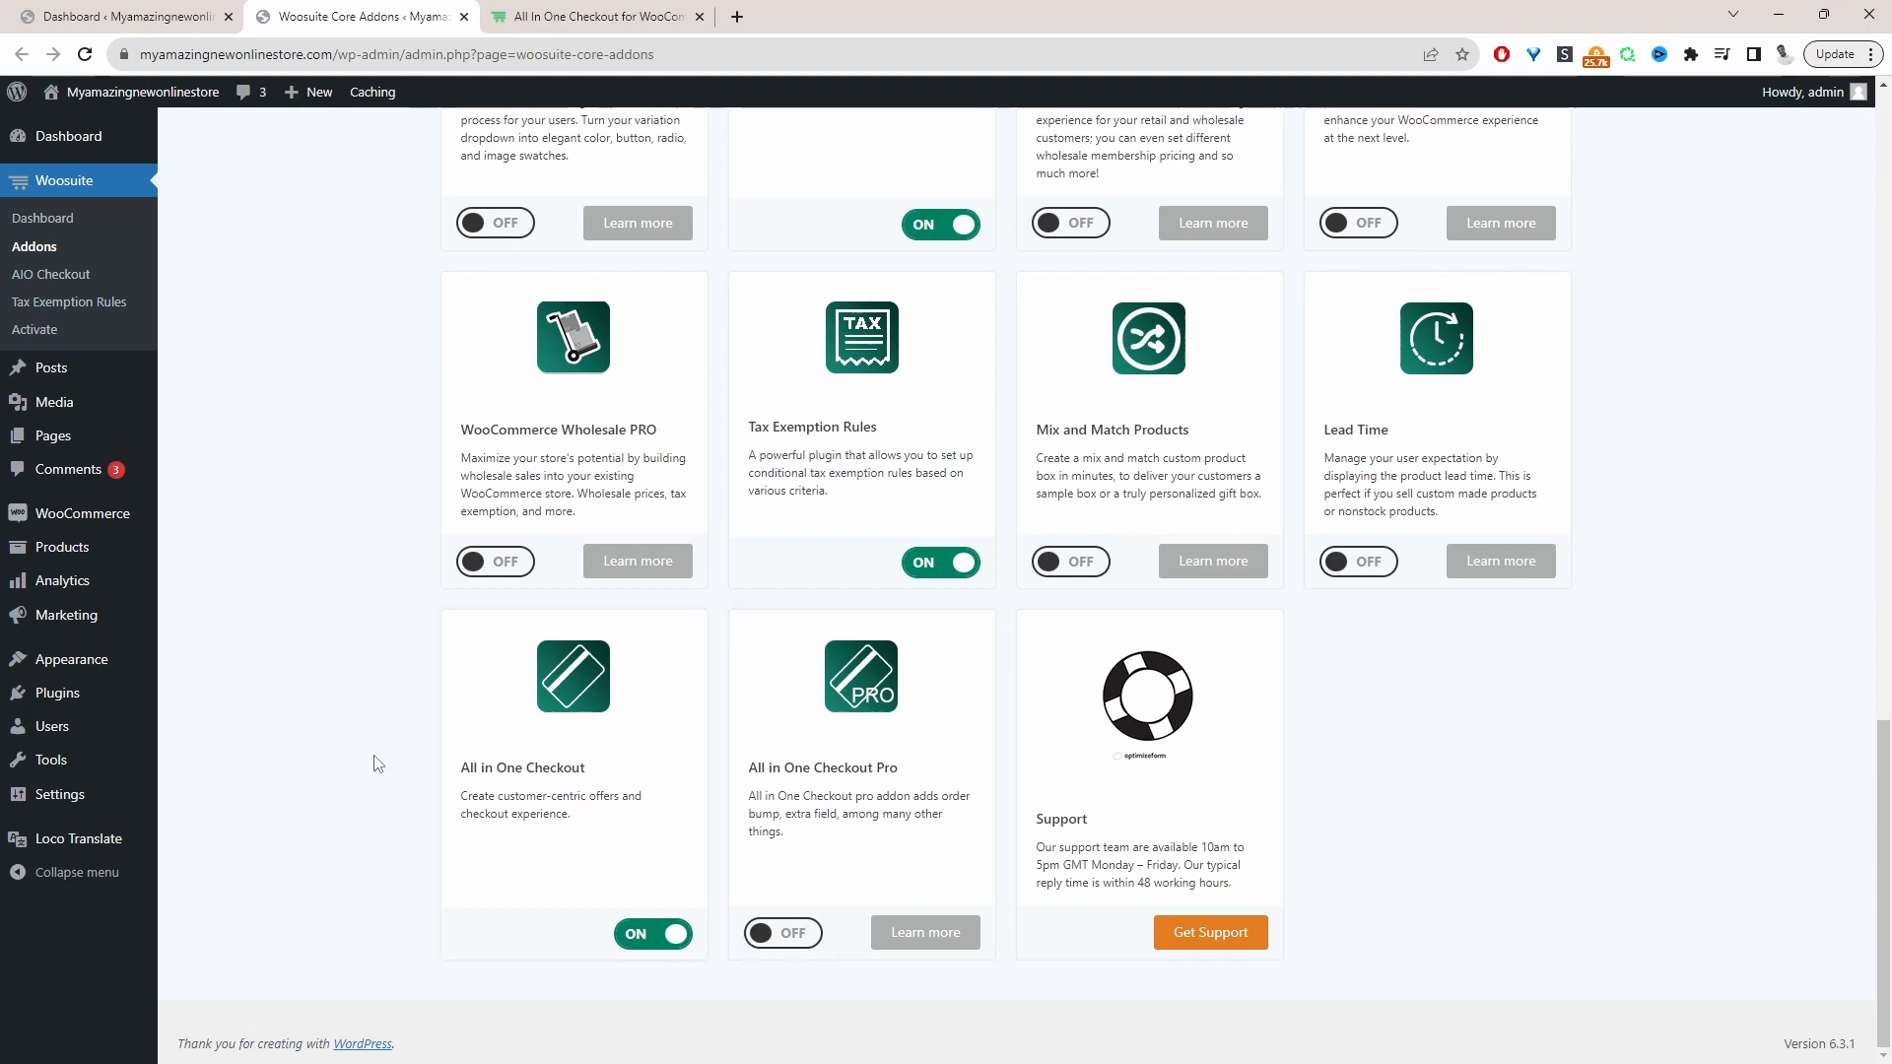
# Open the Buy Link Manager of AIO Checkout and start a new buy link
pyautogui.click(55, 278)
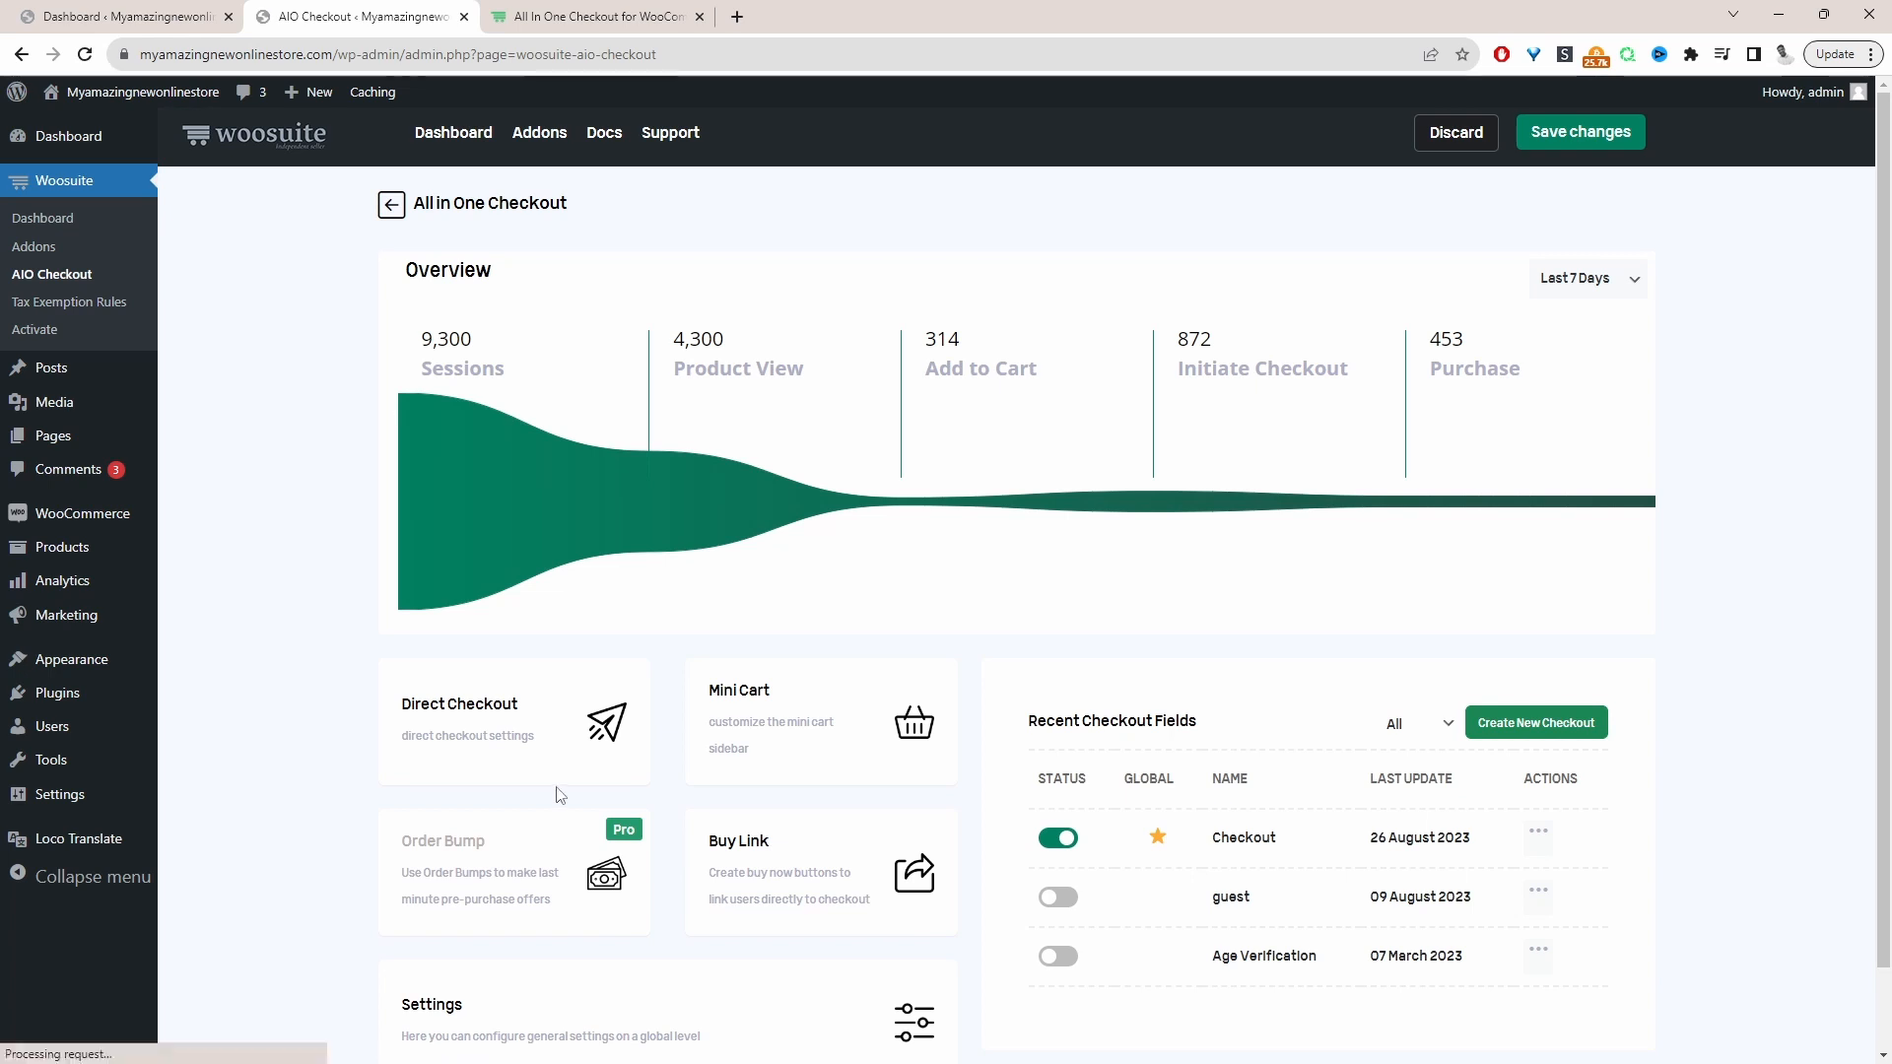
pyautogui.scroll(-1, 844, 773)
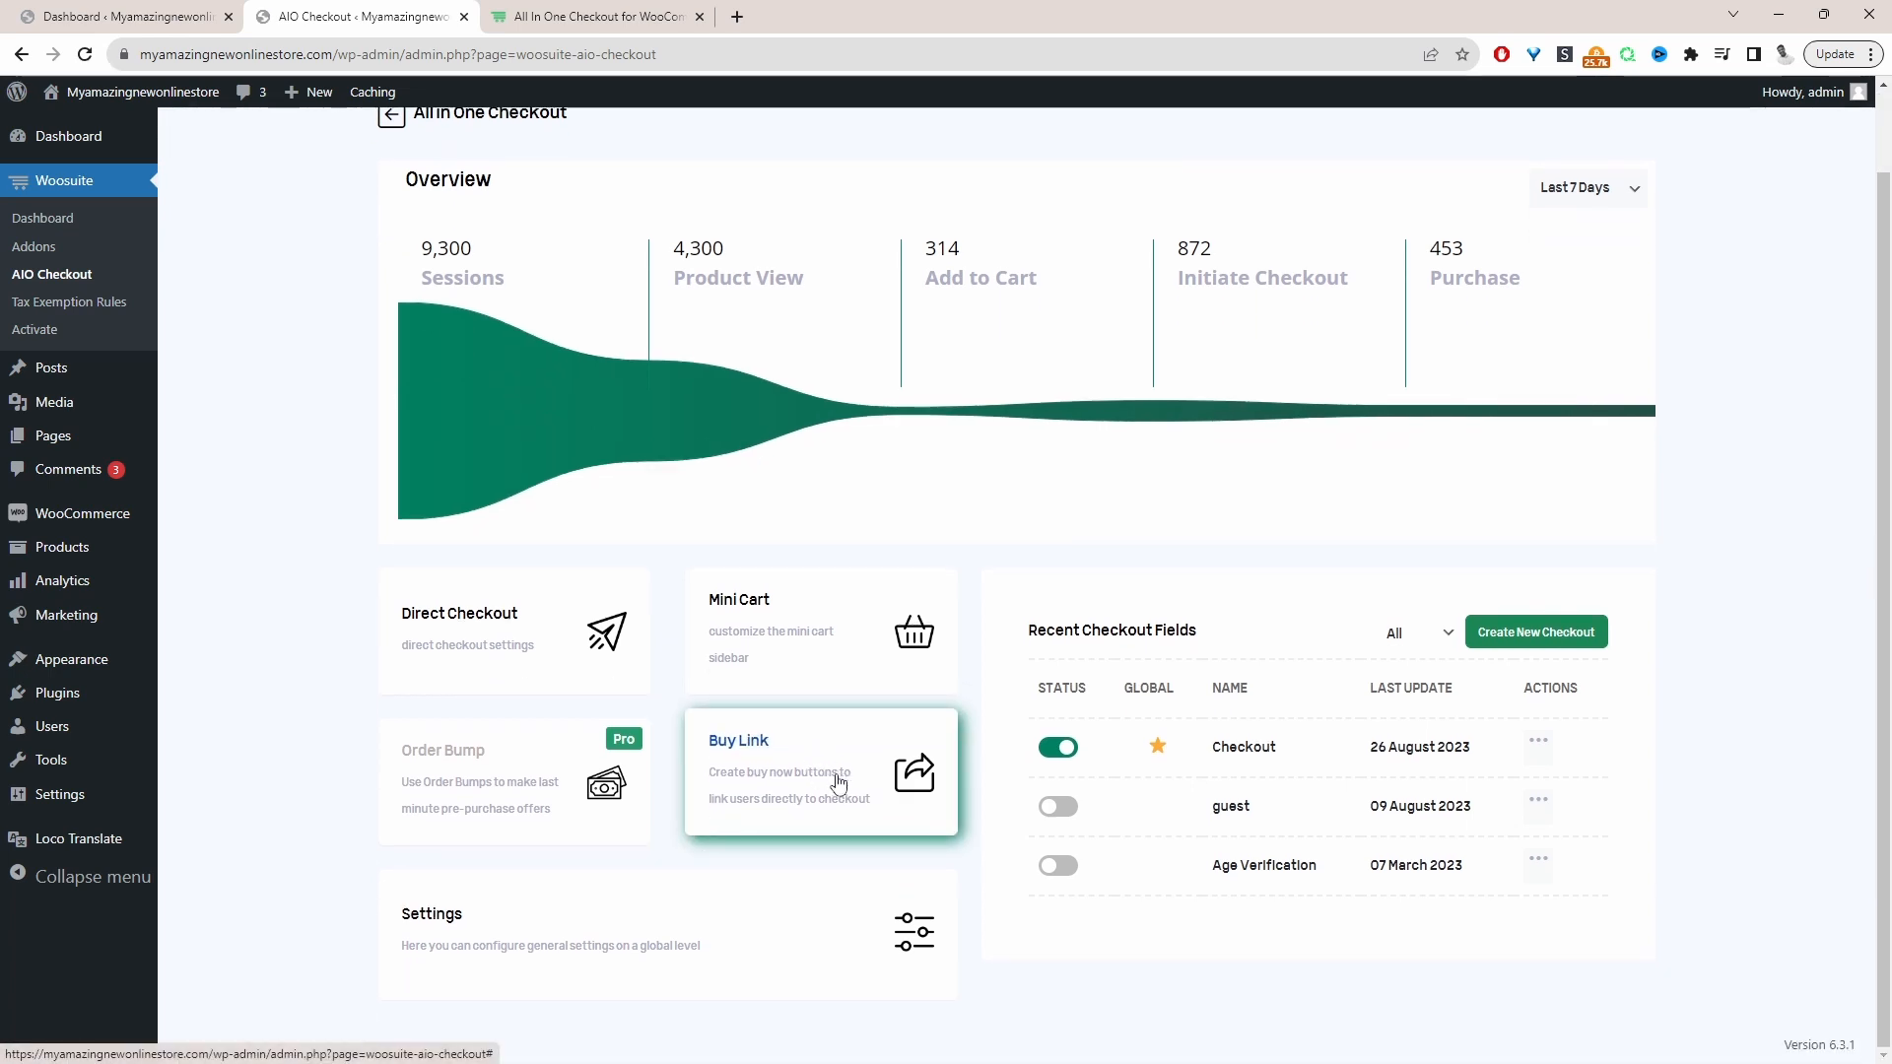
pyautogui.click(836, 782)
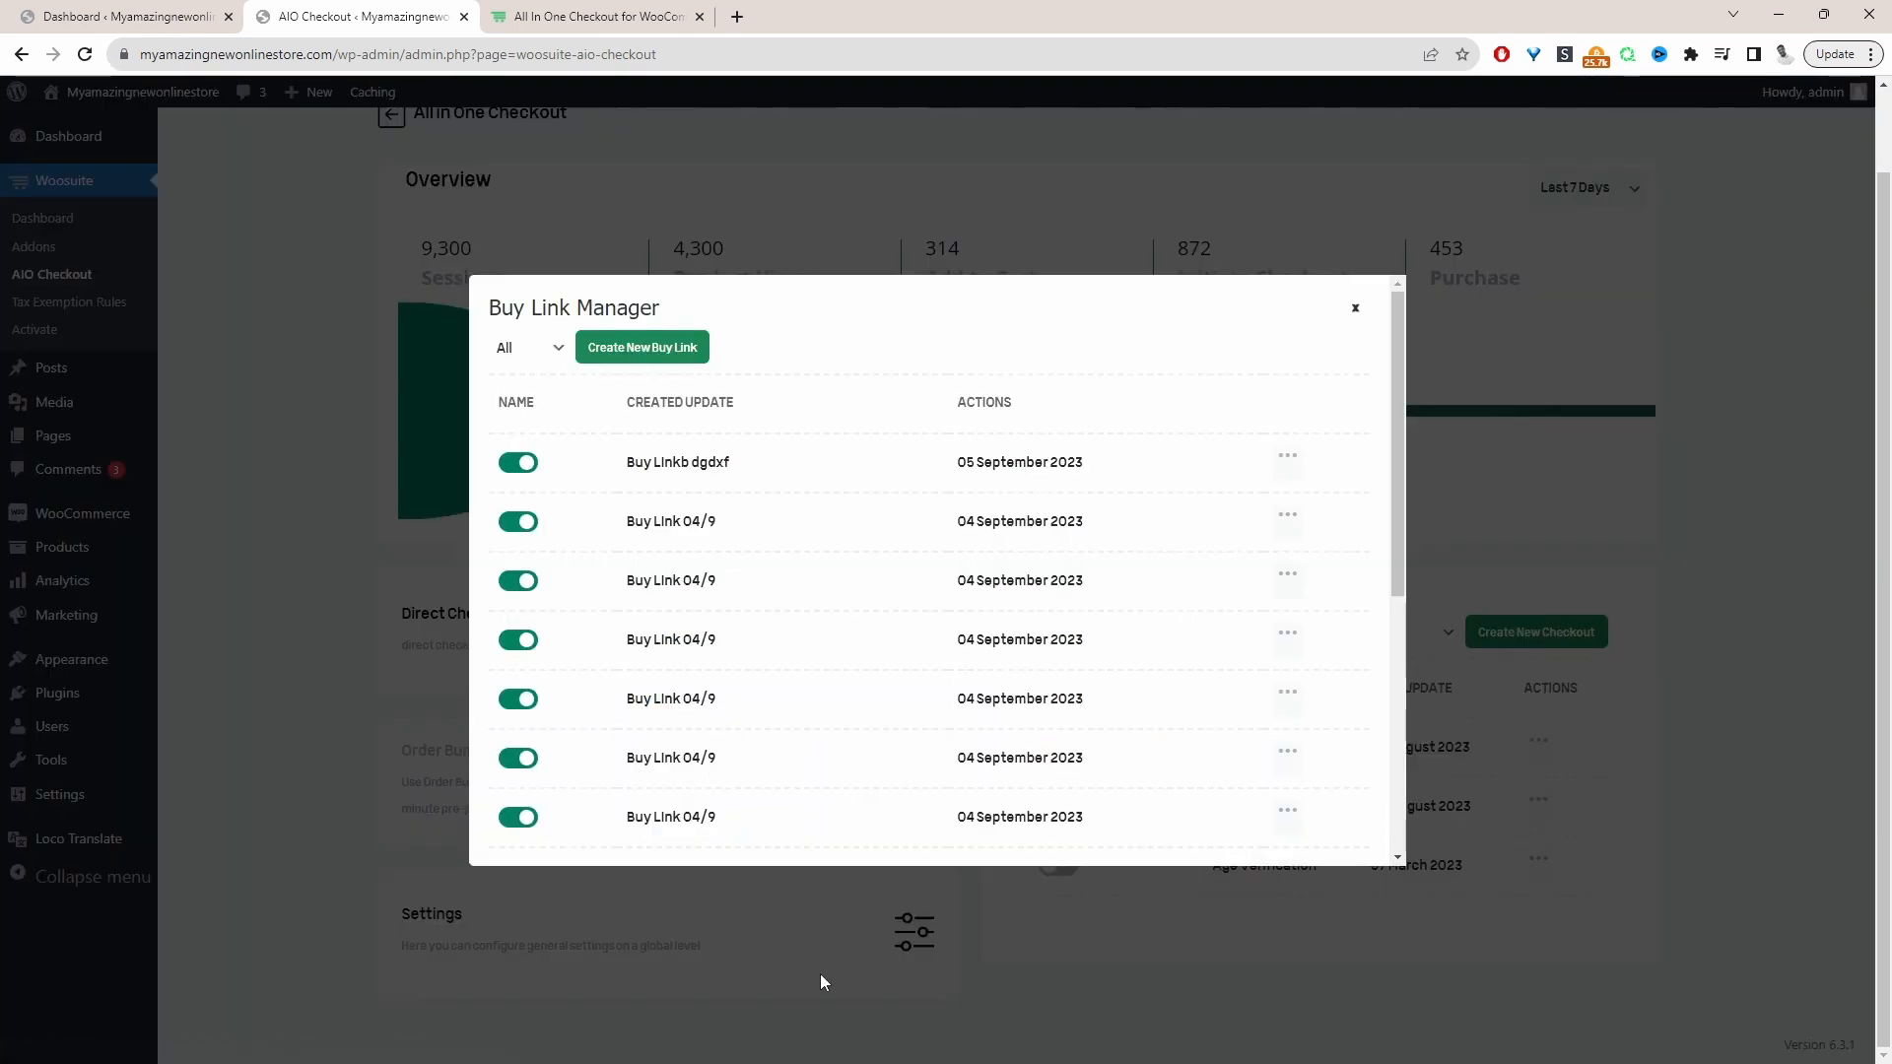
pyautogui.click(631, 353)
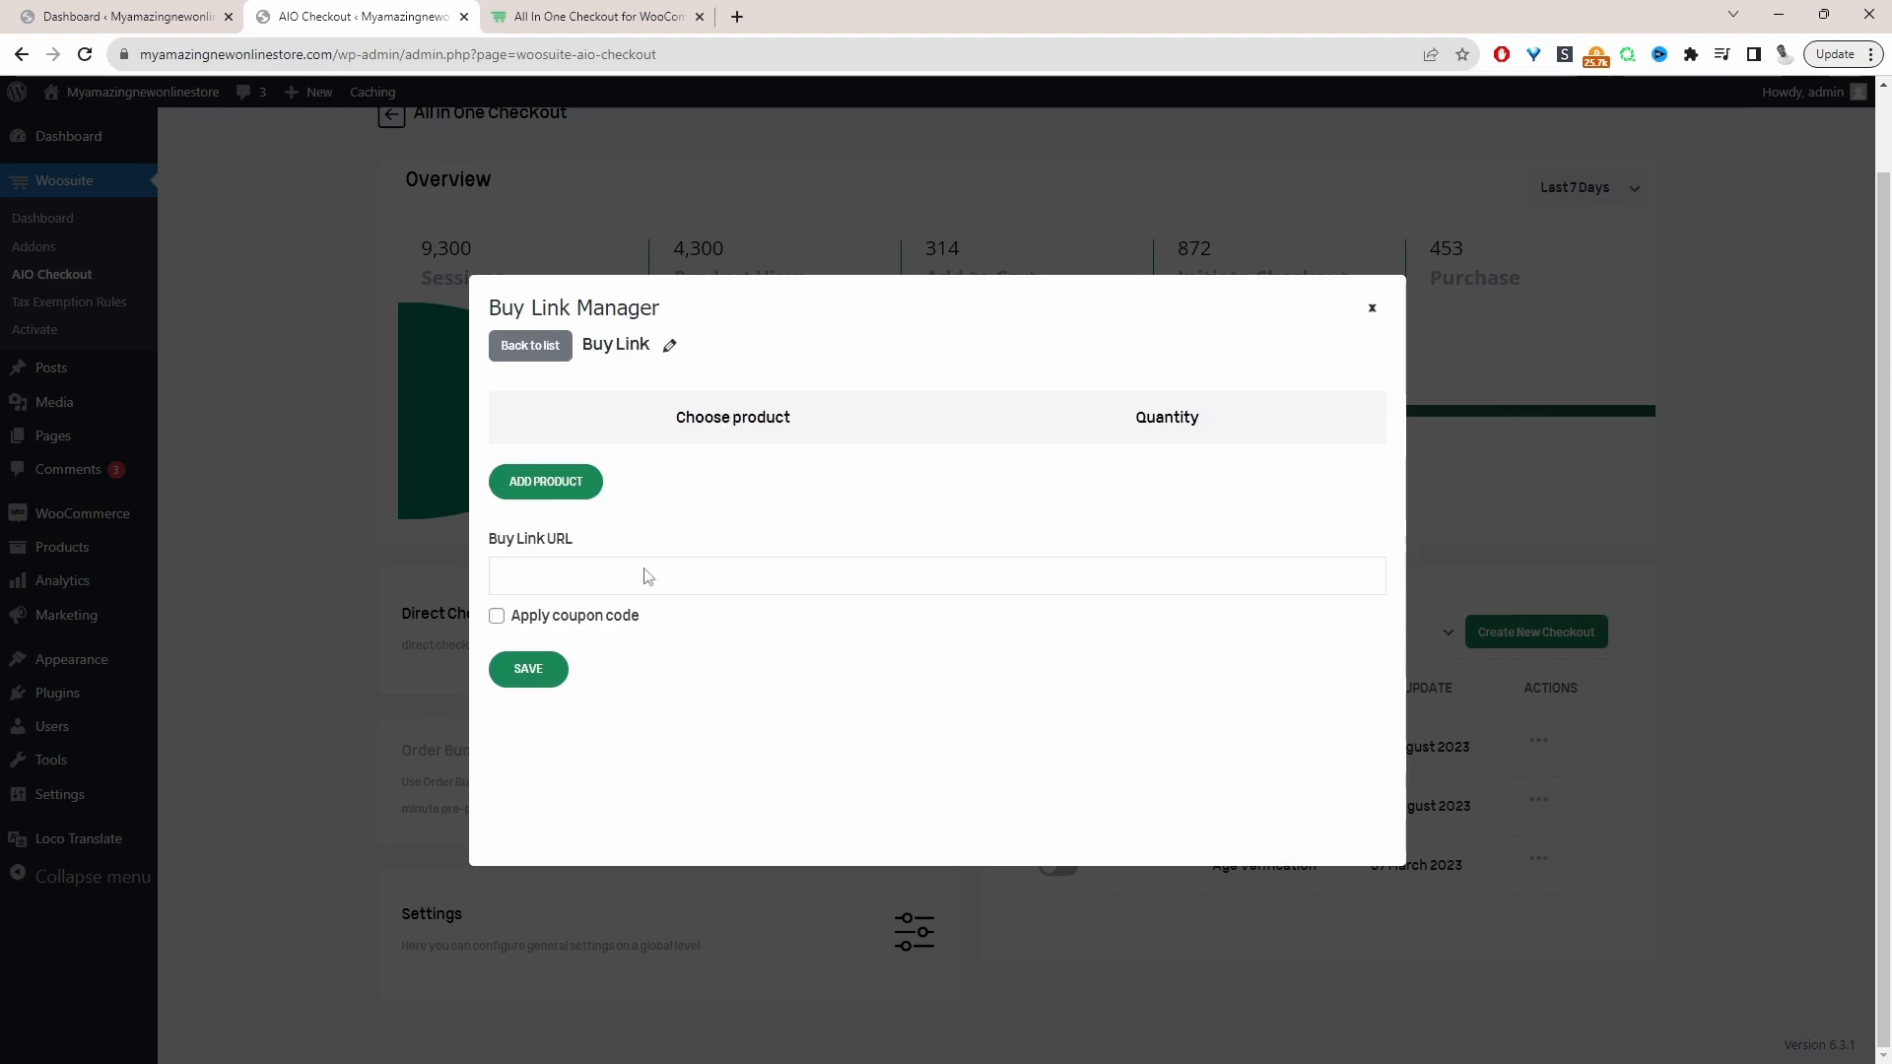
# Add the product Bikini Brown to the buy link
pyautogui.click(540, 477)
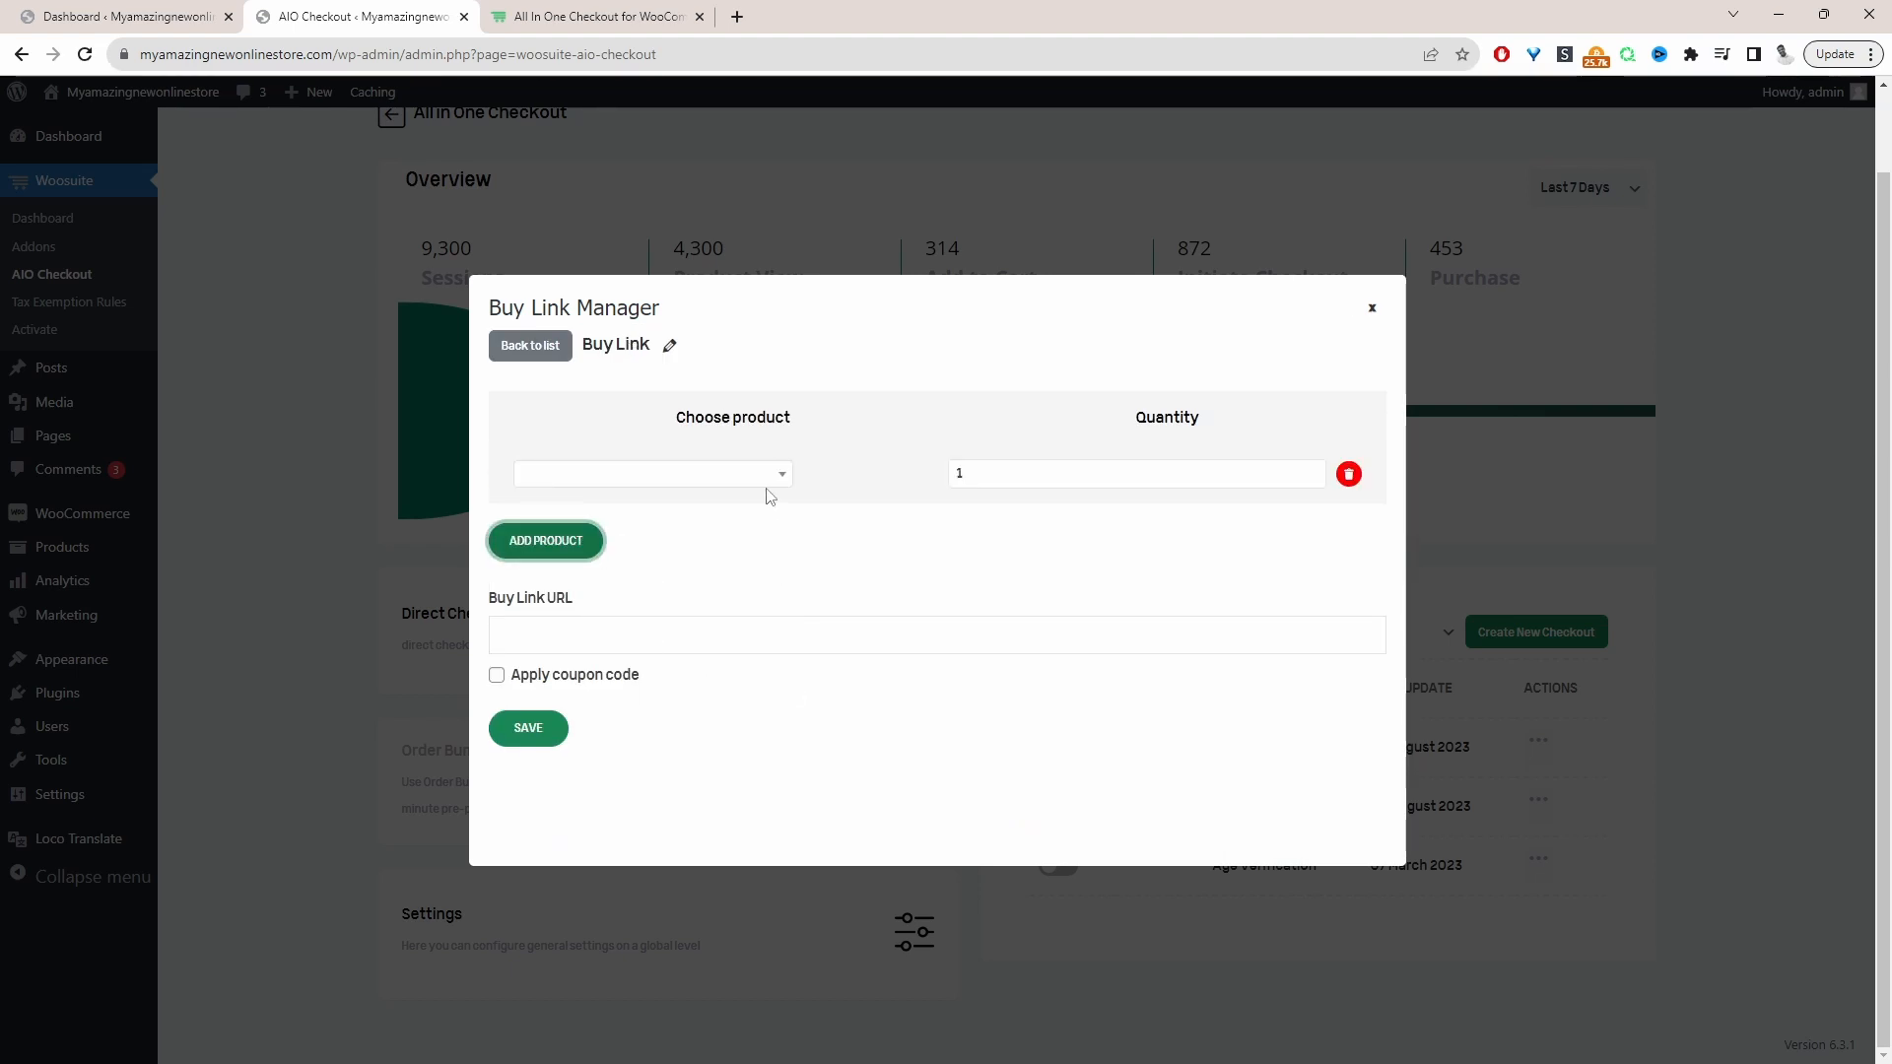
pyautogui.click(678, 474)
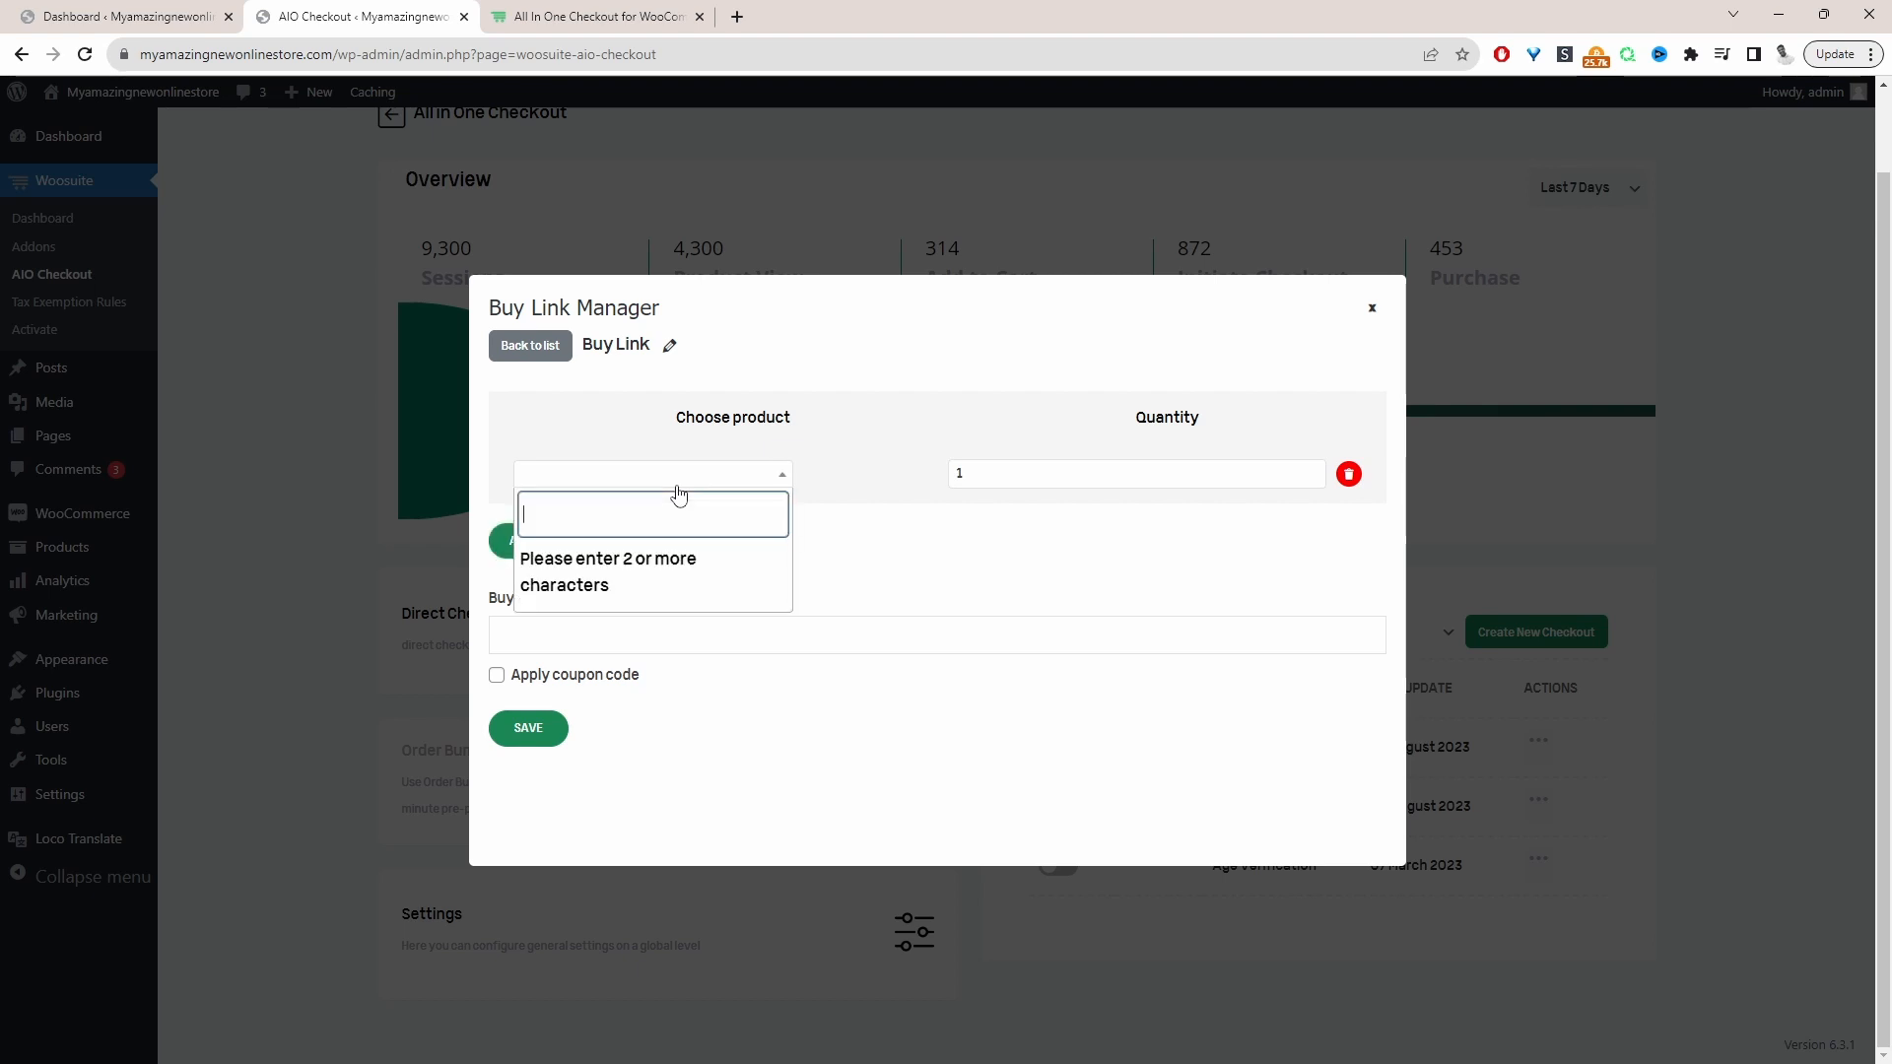
pyautogui.write('biki')
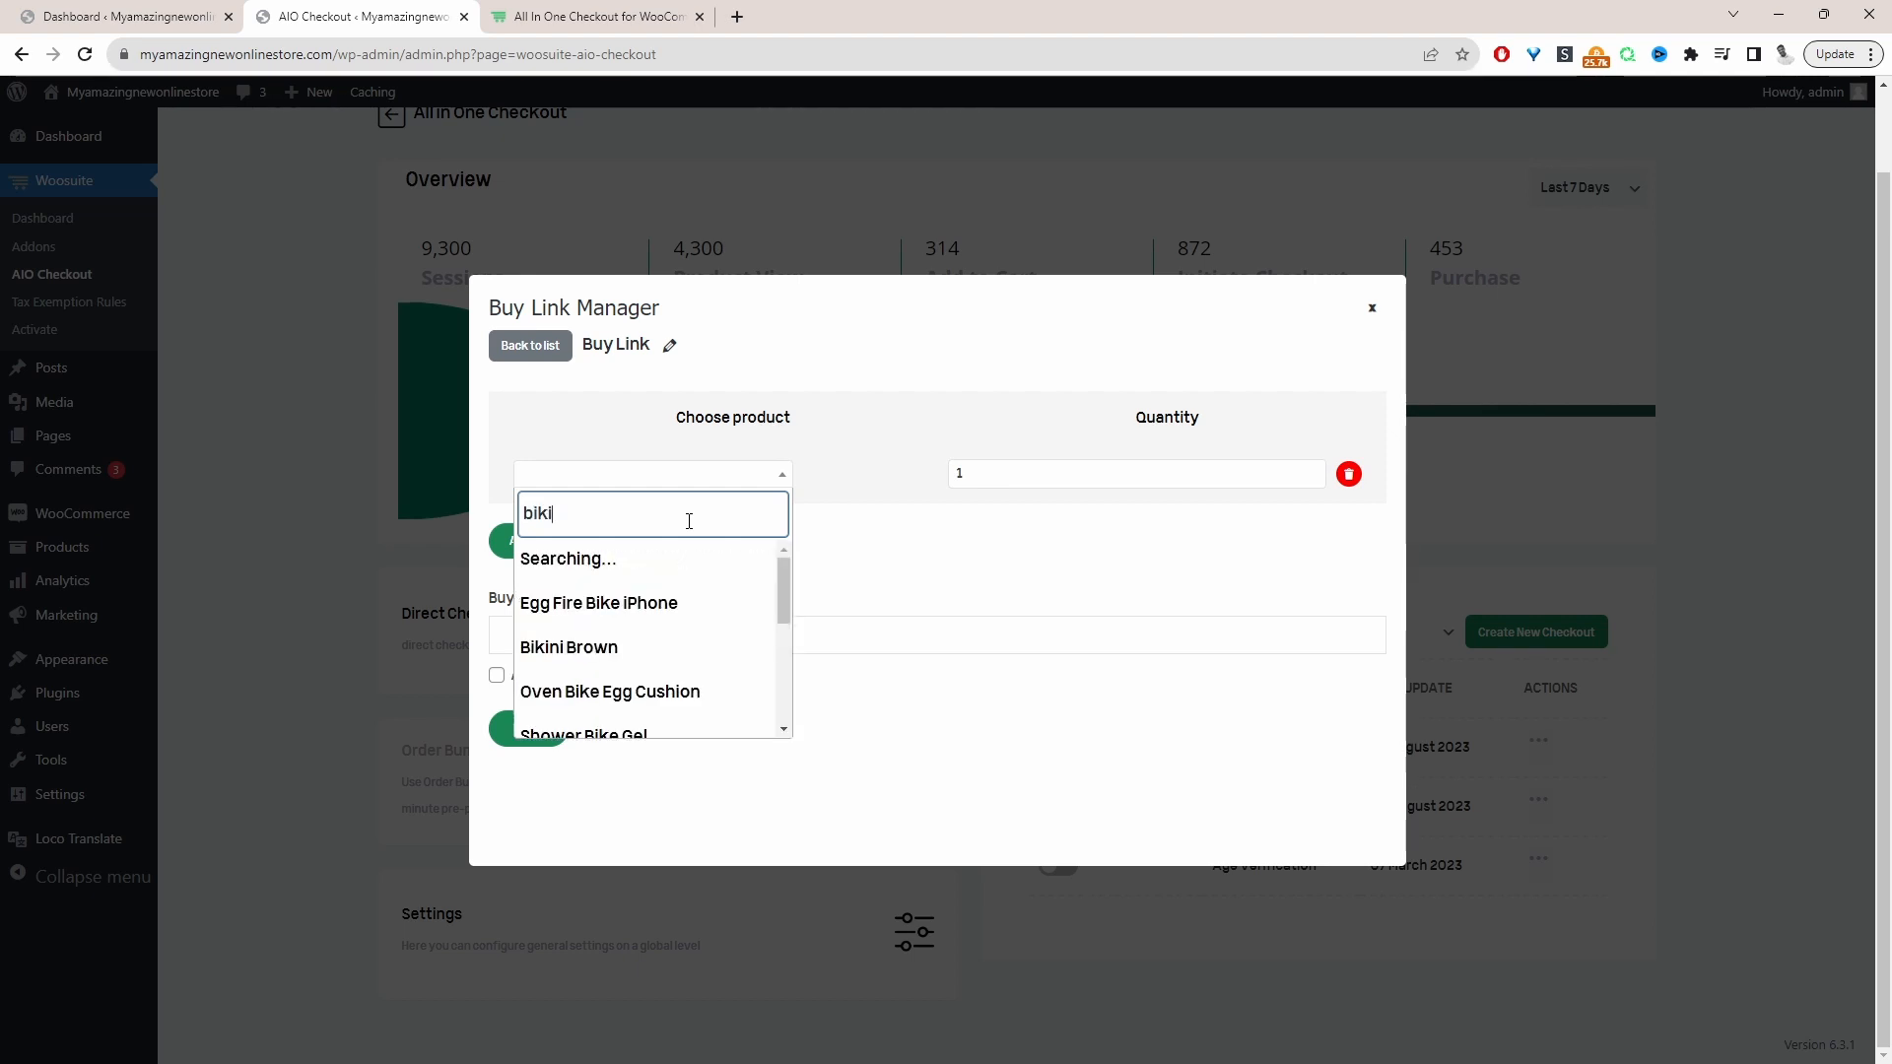
pyautogui.click(591, 557)
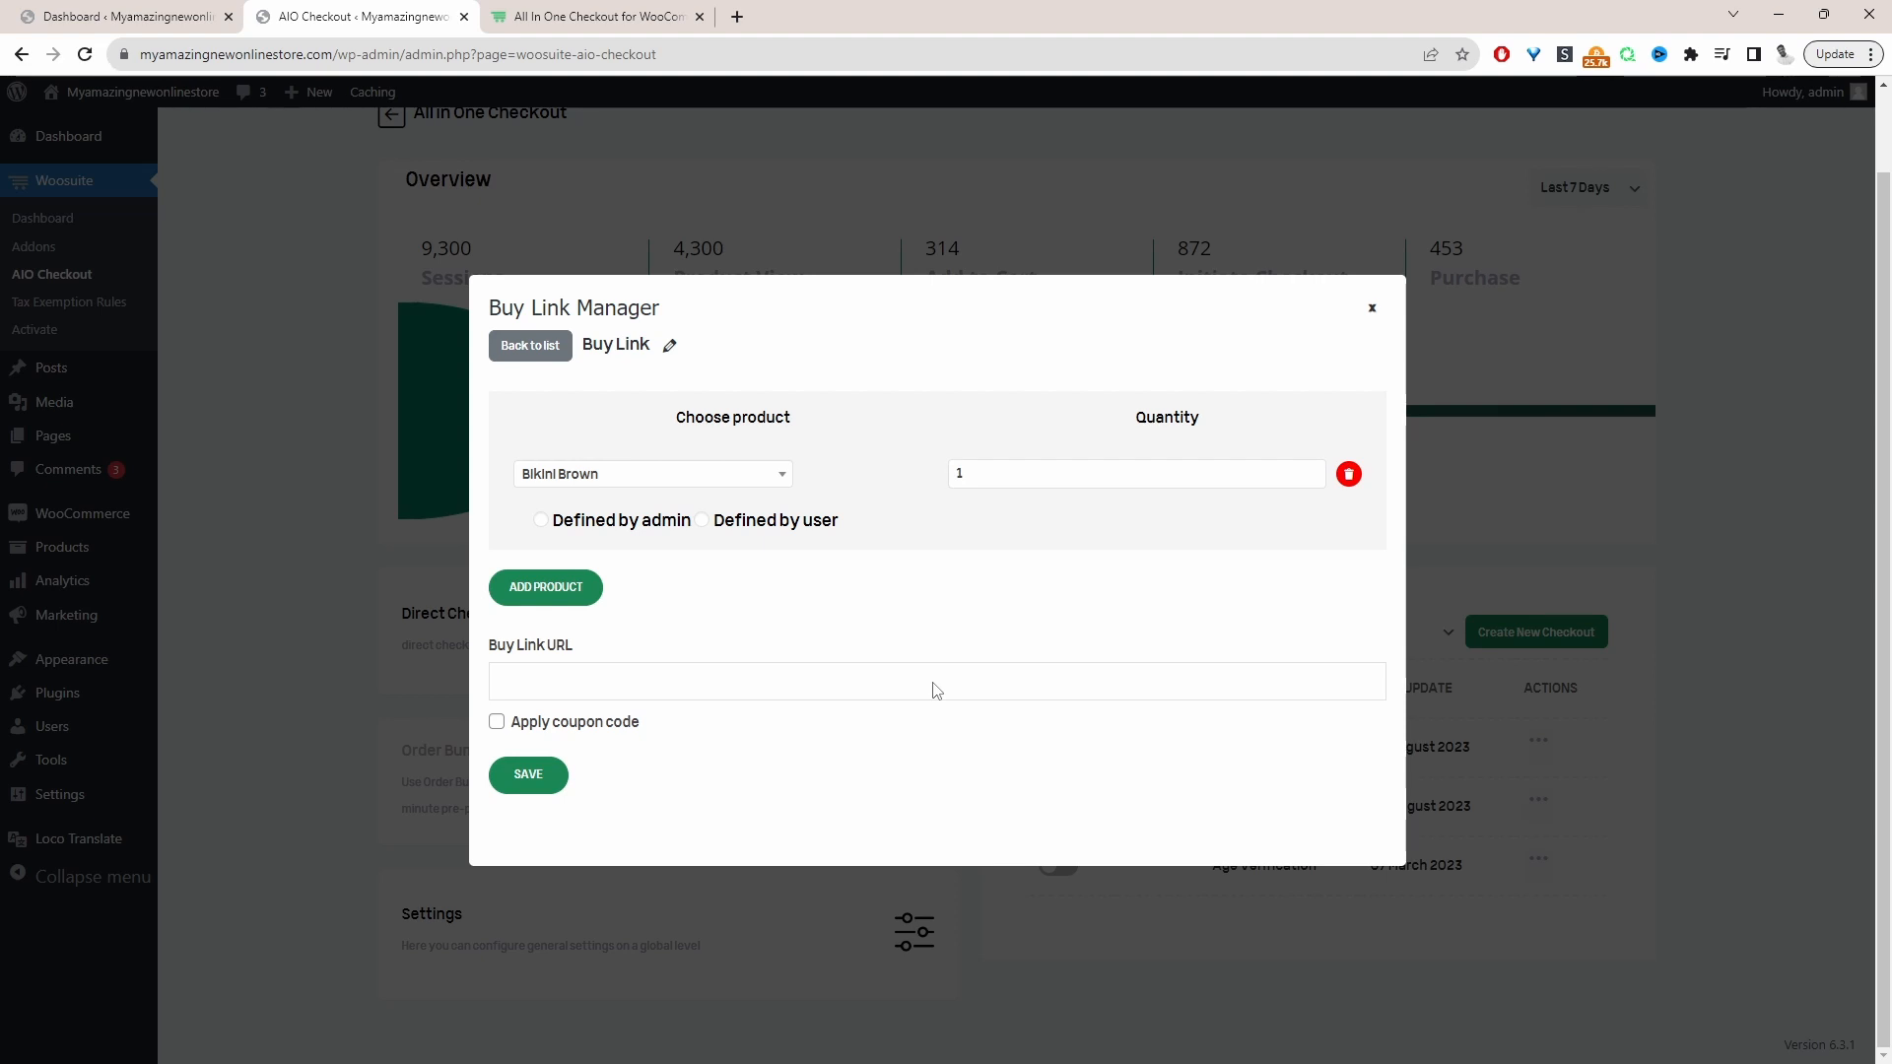
# Make the Bikini Brown variation defined by admin, with size L and color pink
pyautogui.click(592, 524)
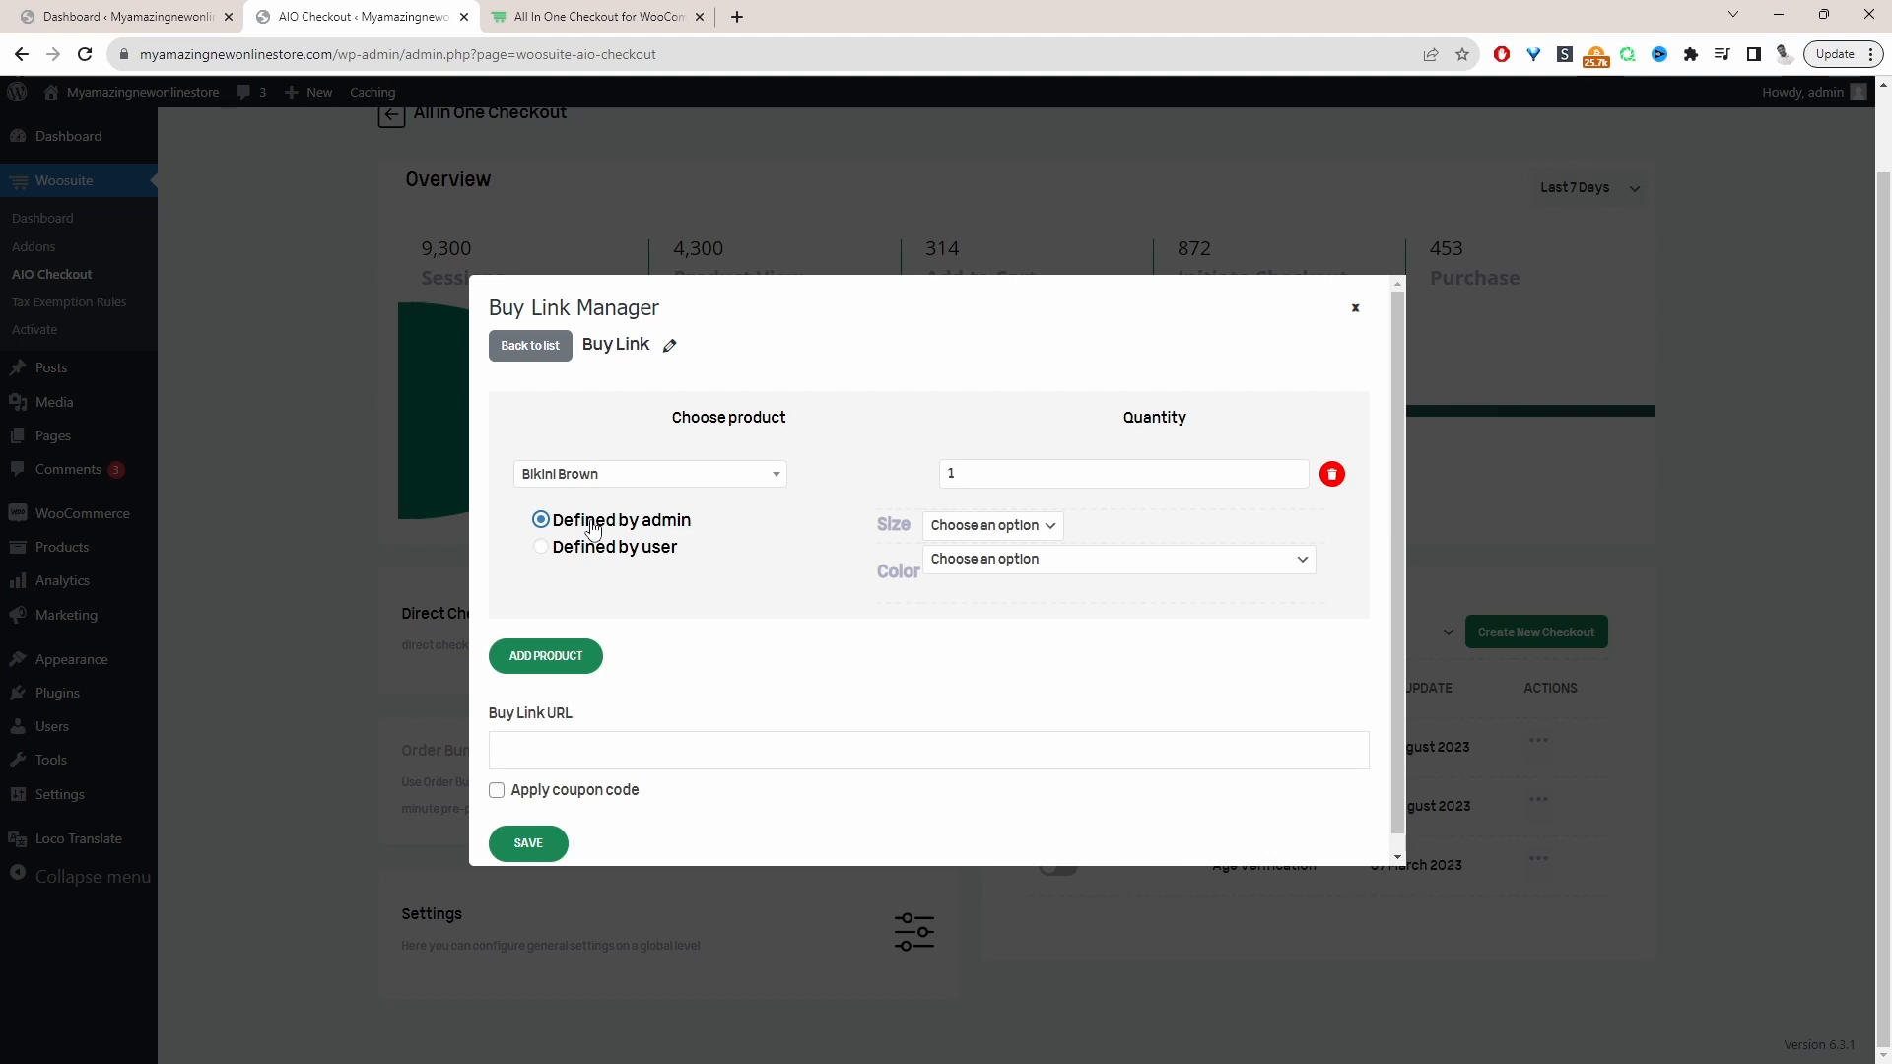
pyautogui.click(966, 527)
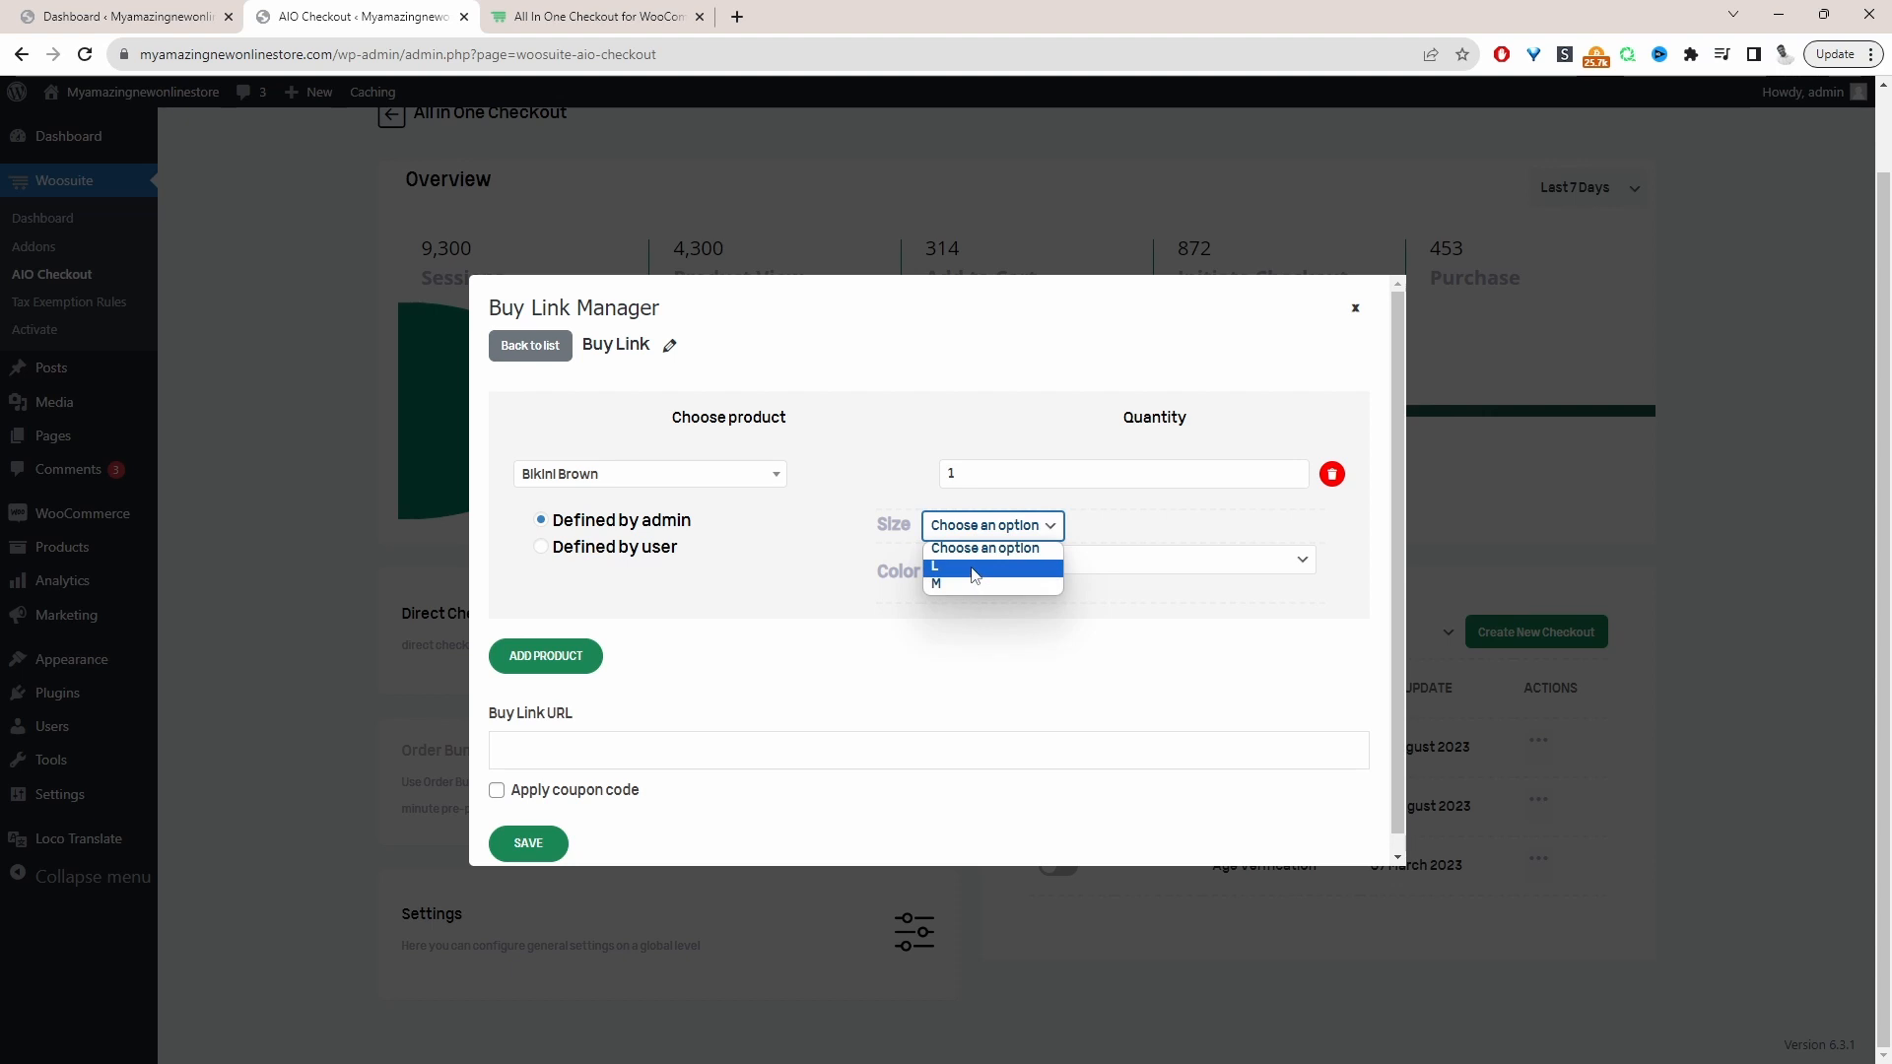
pyautogui.click(980, 578)
pyautogui.click(973, 561)
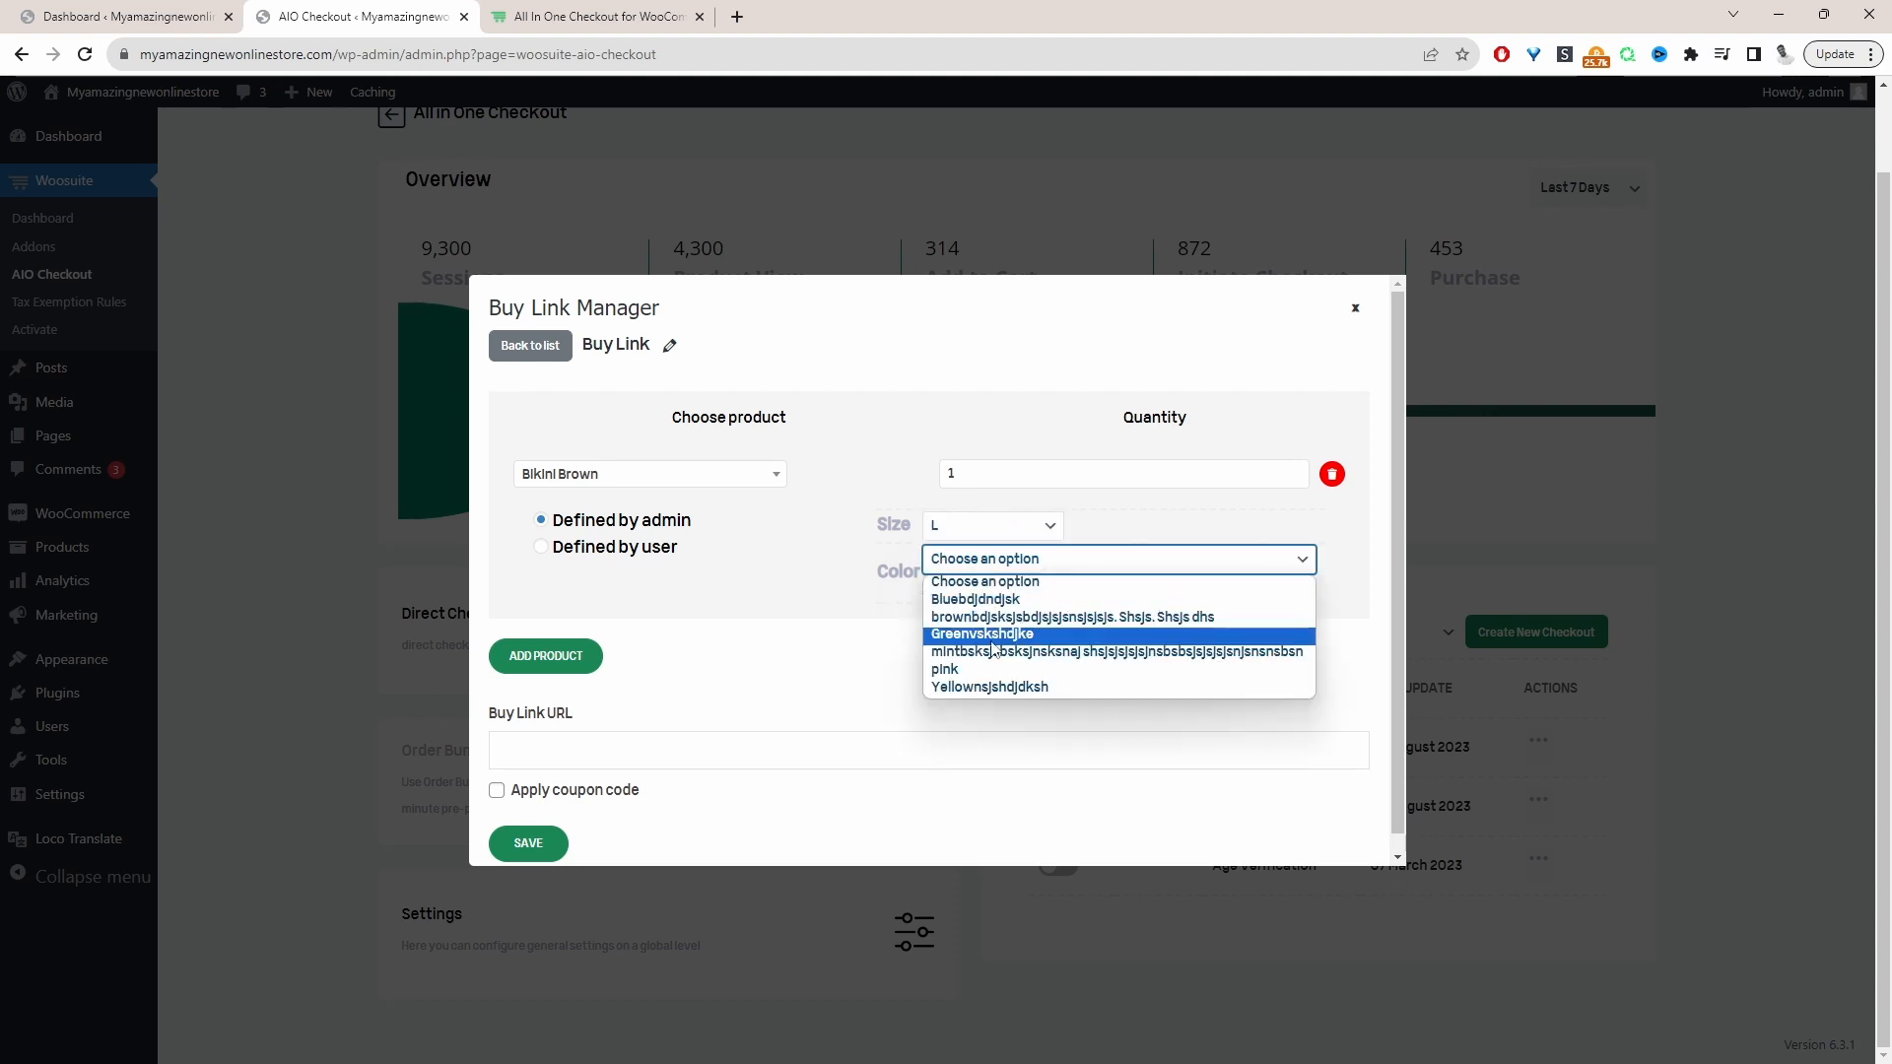
pyautogui.click(980, 670)
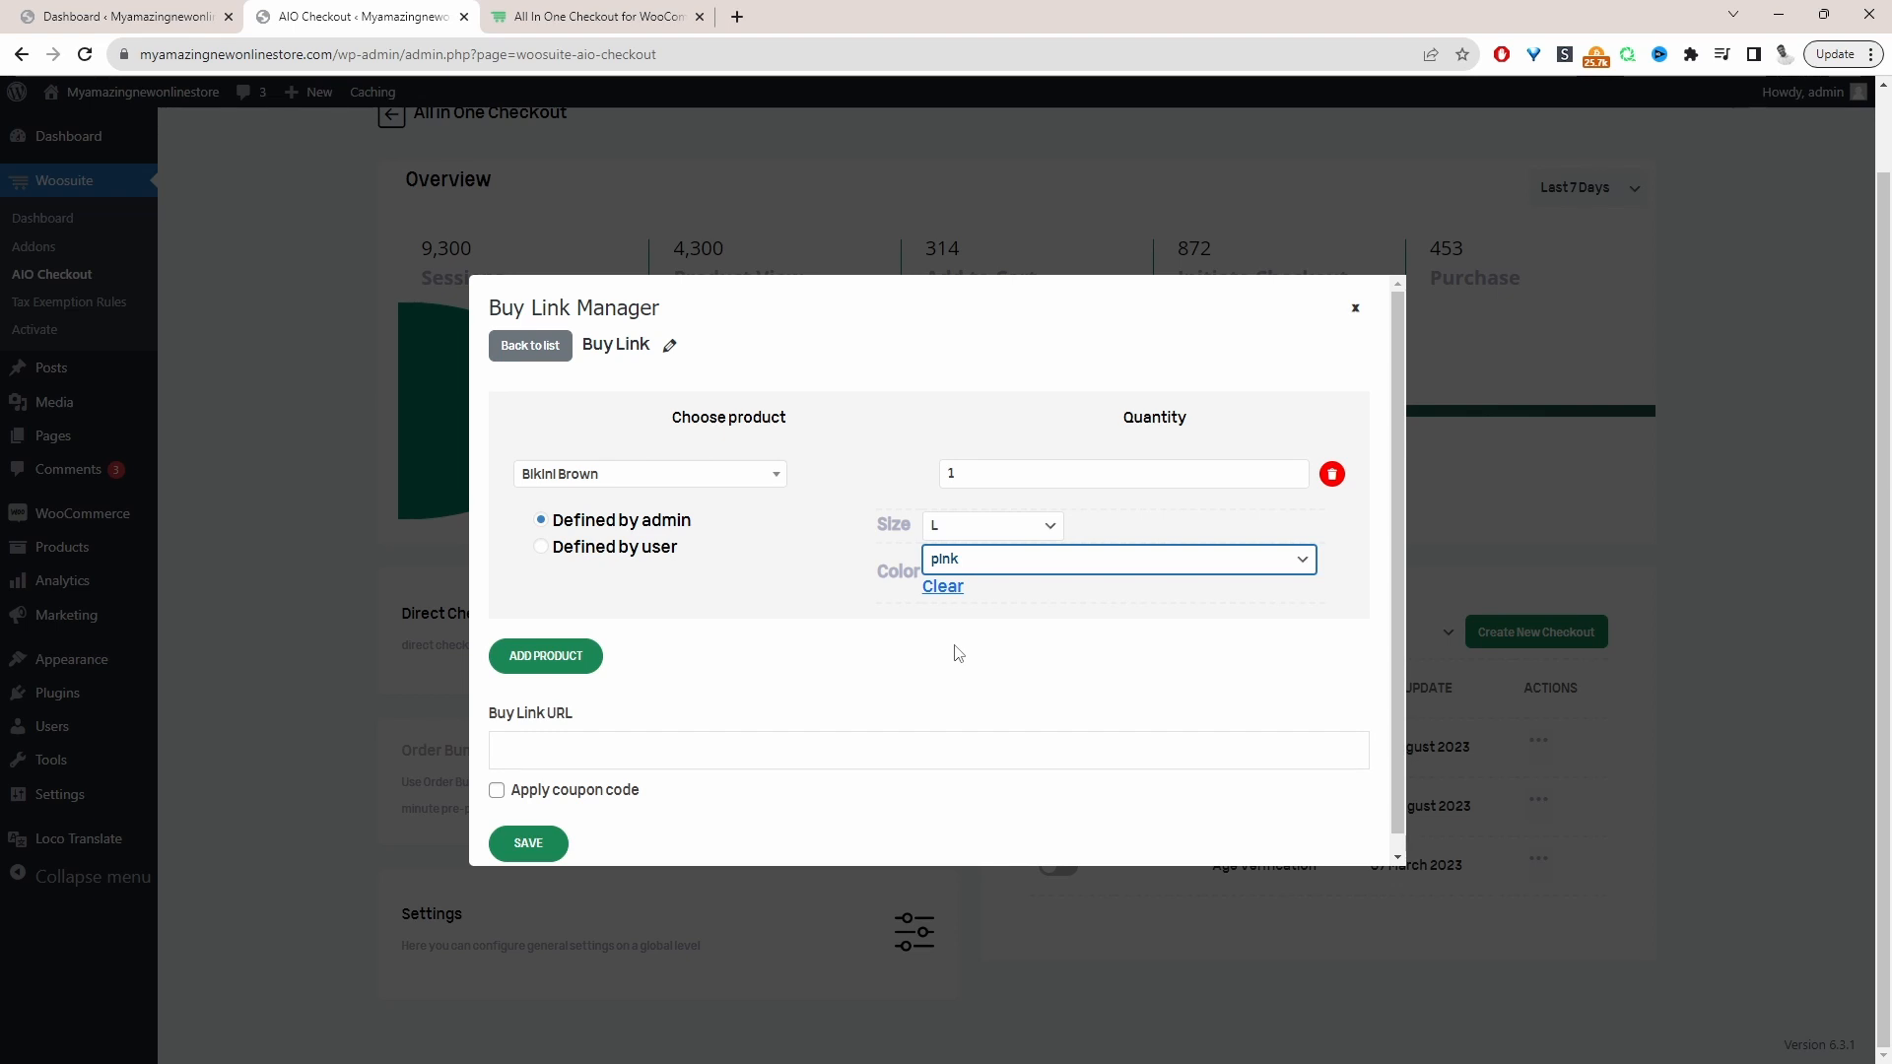
# Rename the buy link to "bikini pink" and save it
pyautogui.click(670, 343)
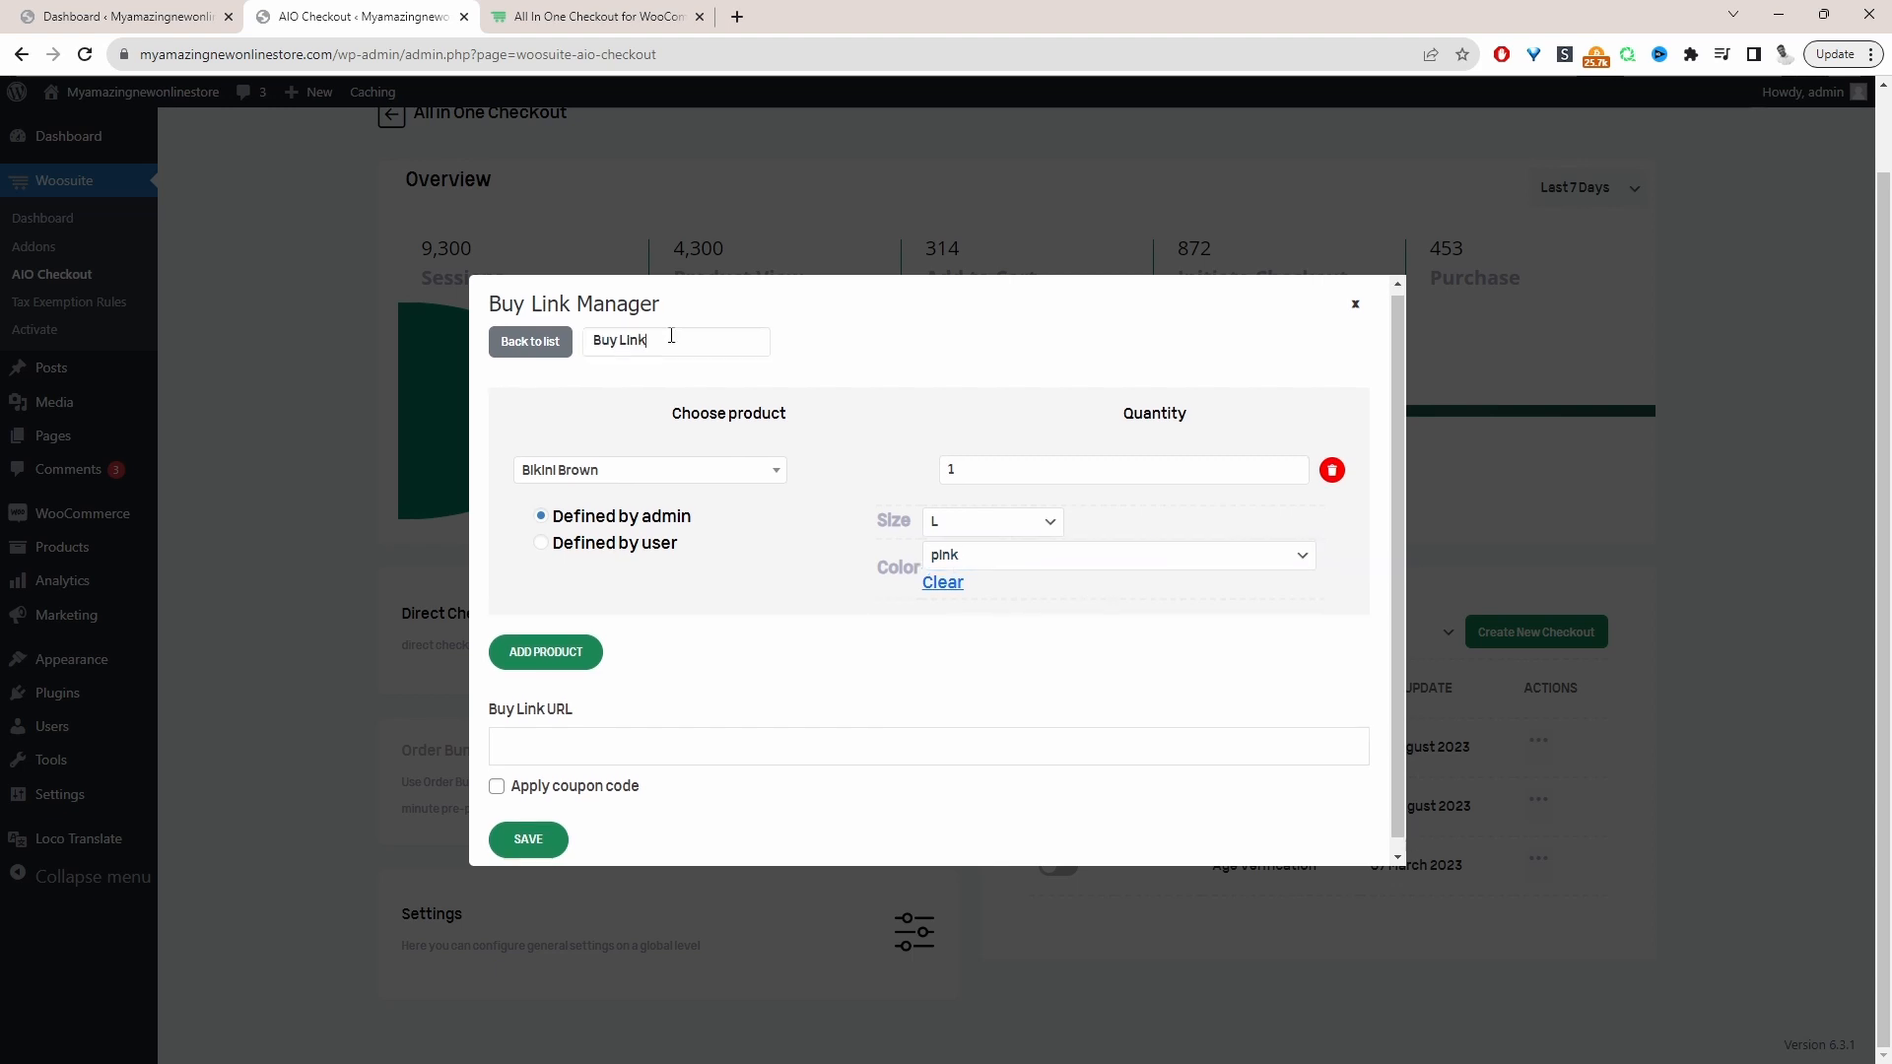
pyautogui.click(671, 338)
pyautogui.hotkey('ctrl', 'a')
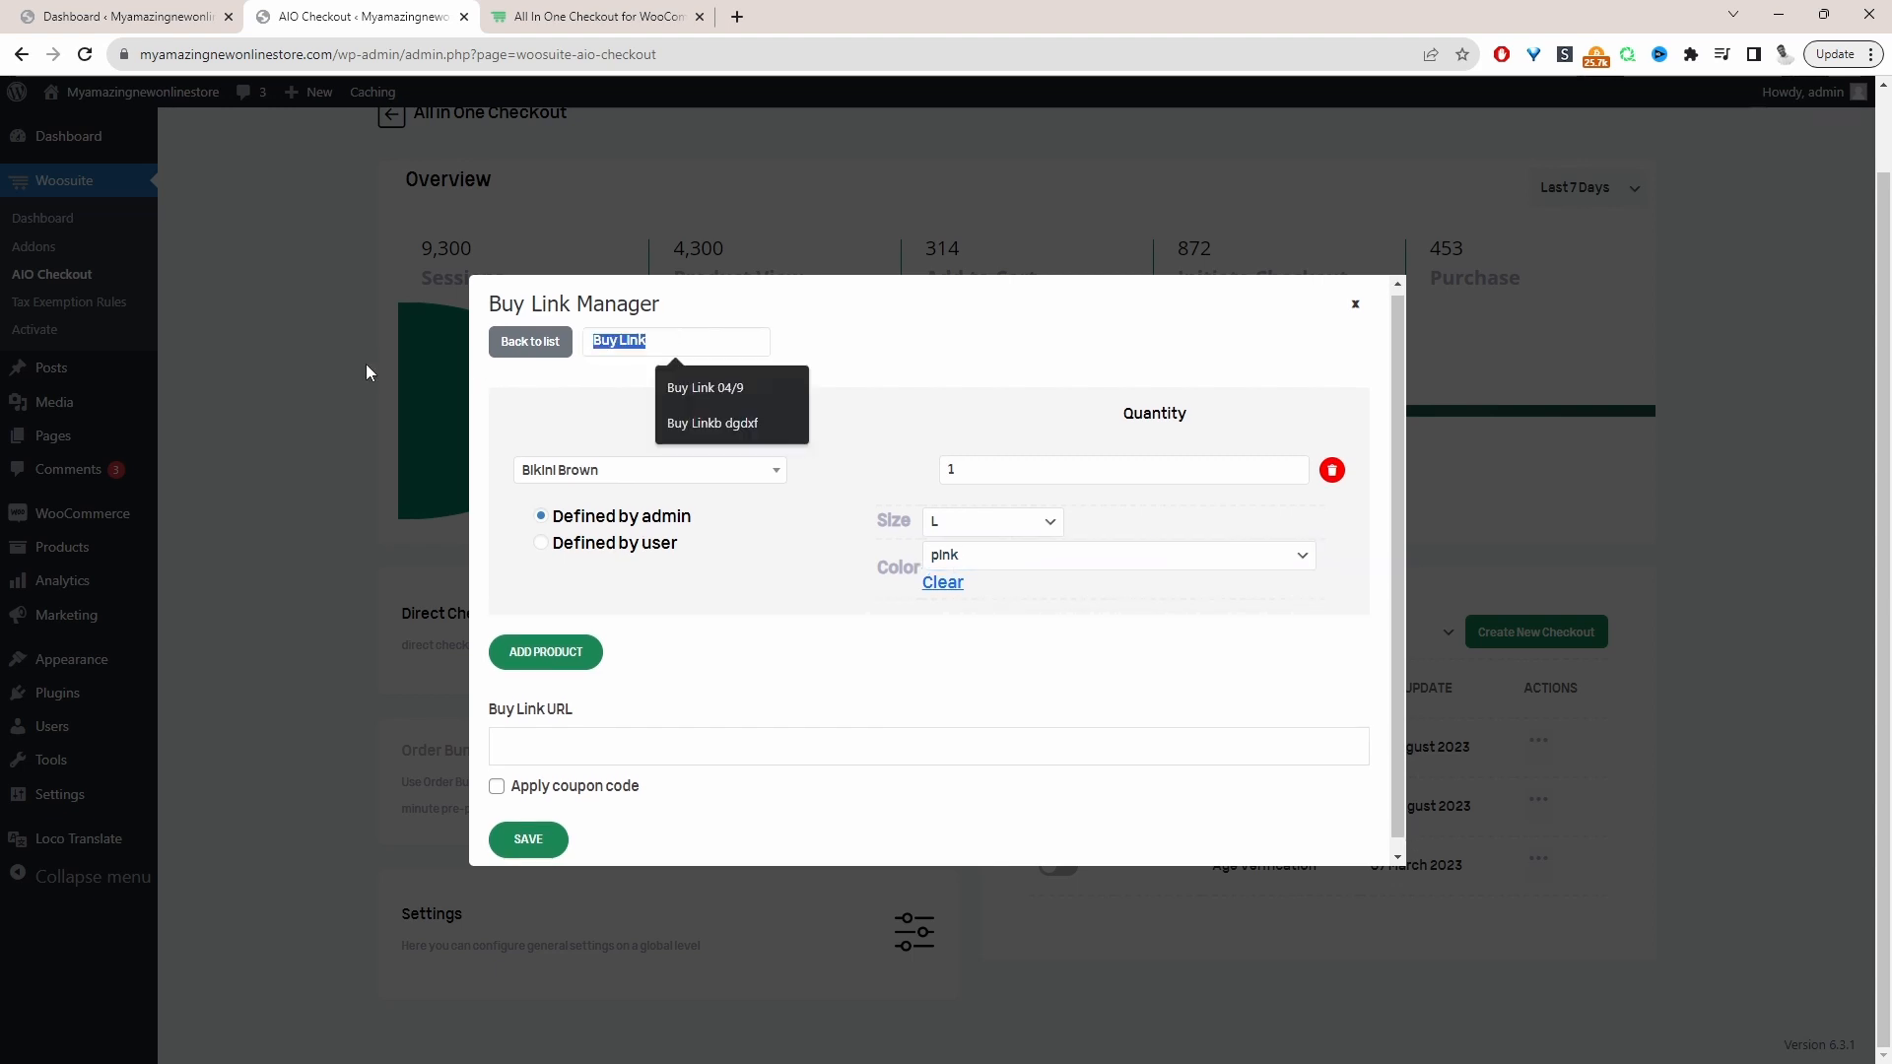
pyautogui.write('bikini pink')
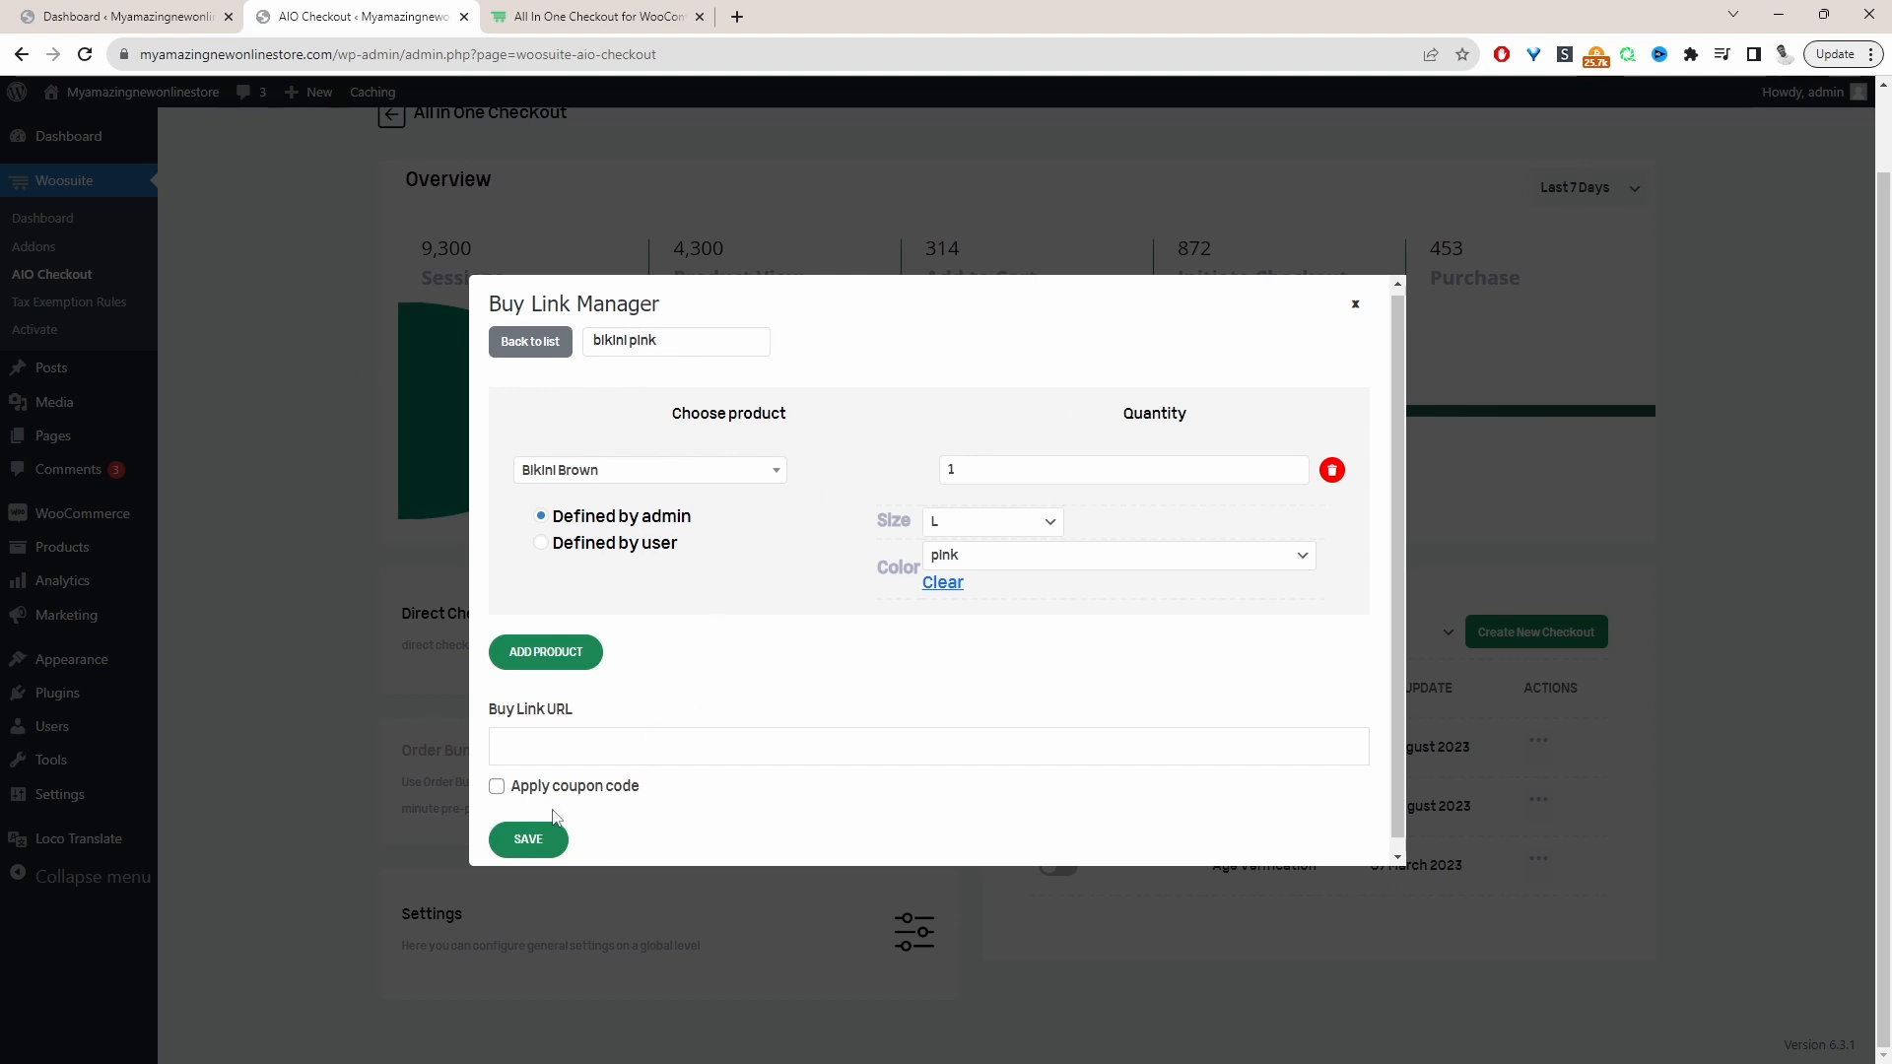
pyautogui.click(542, 846)
# Copy the generated Buy Link URL and load it in a new Incognito window
pyautogui.tripleClick(640, 754)
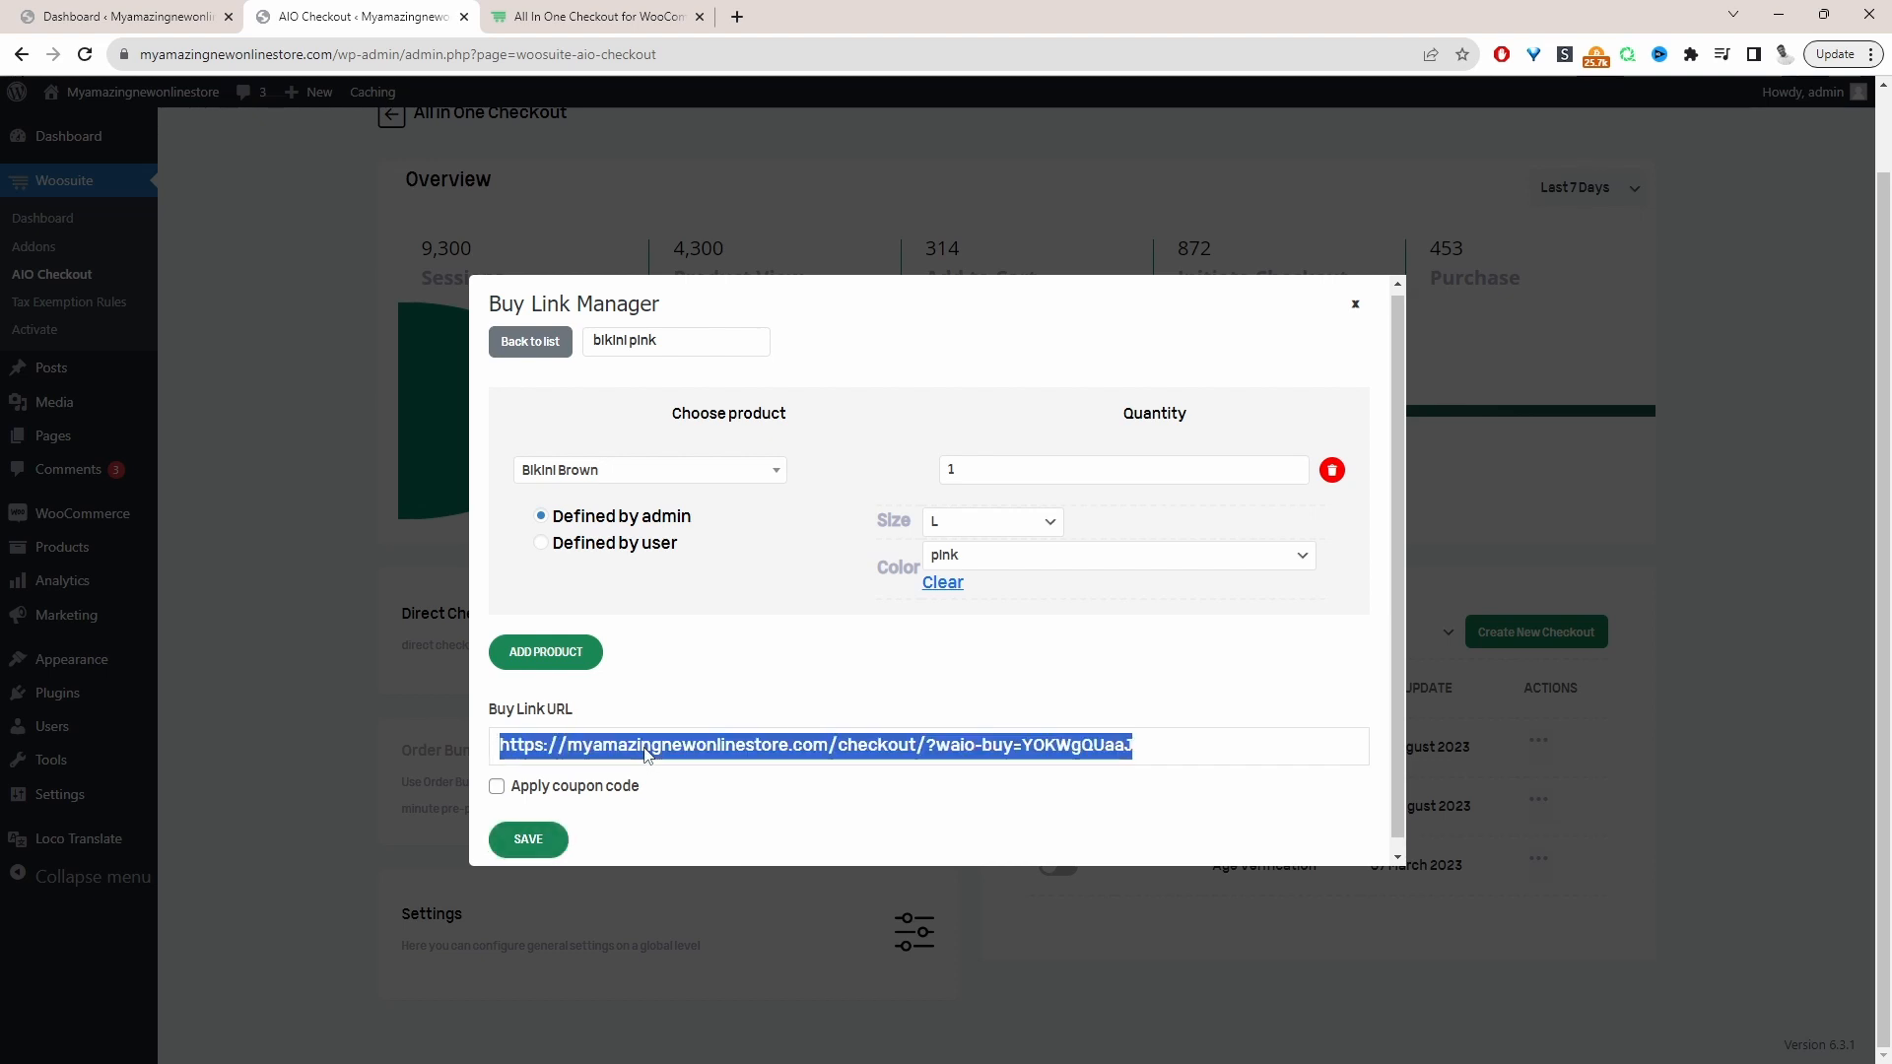
pyautogui.rightClick(645, 754)
pyautogui.click(748, 767)
pyautogui.hotkey('ctrl', 'shift', 'n')
pyautogui.hotkey('ctrl', 'v')
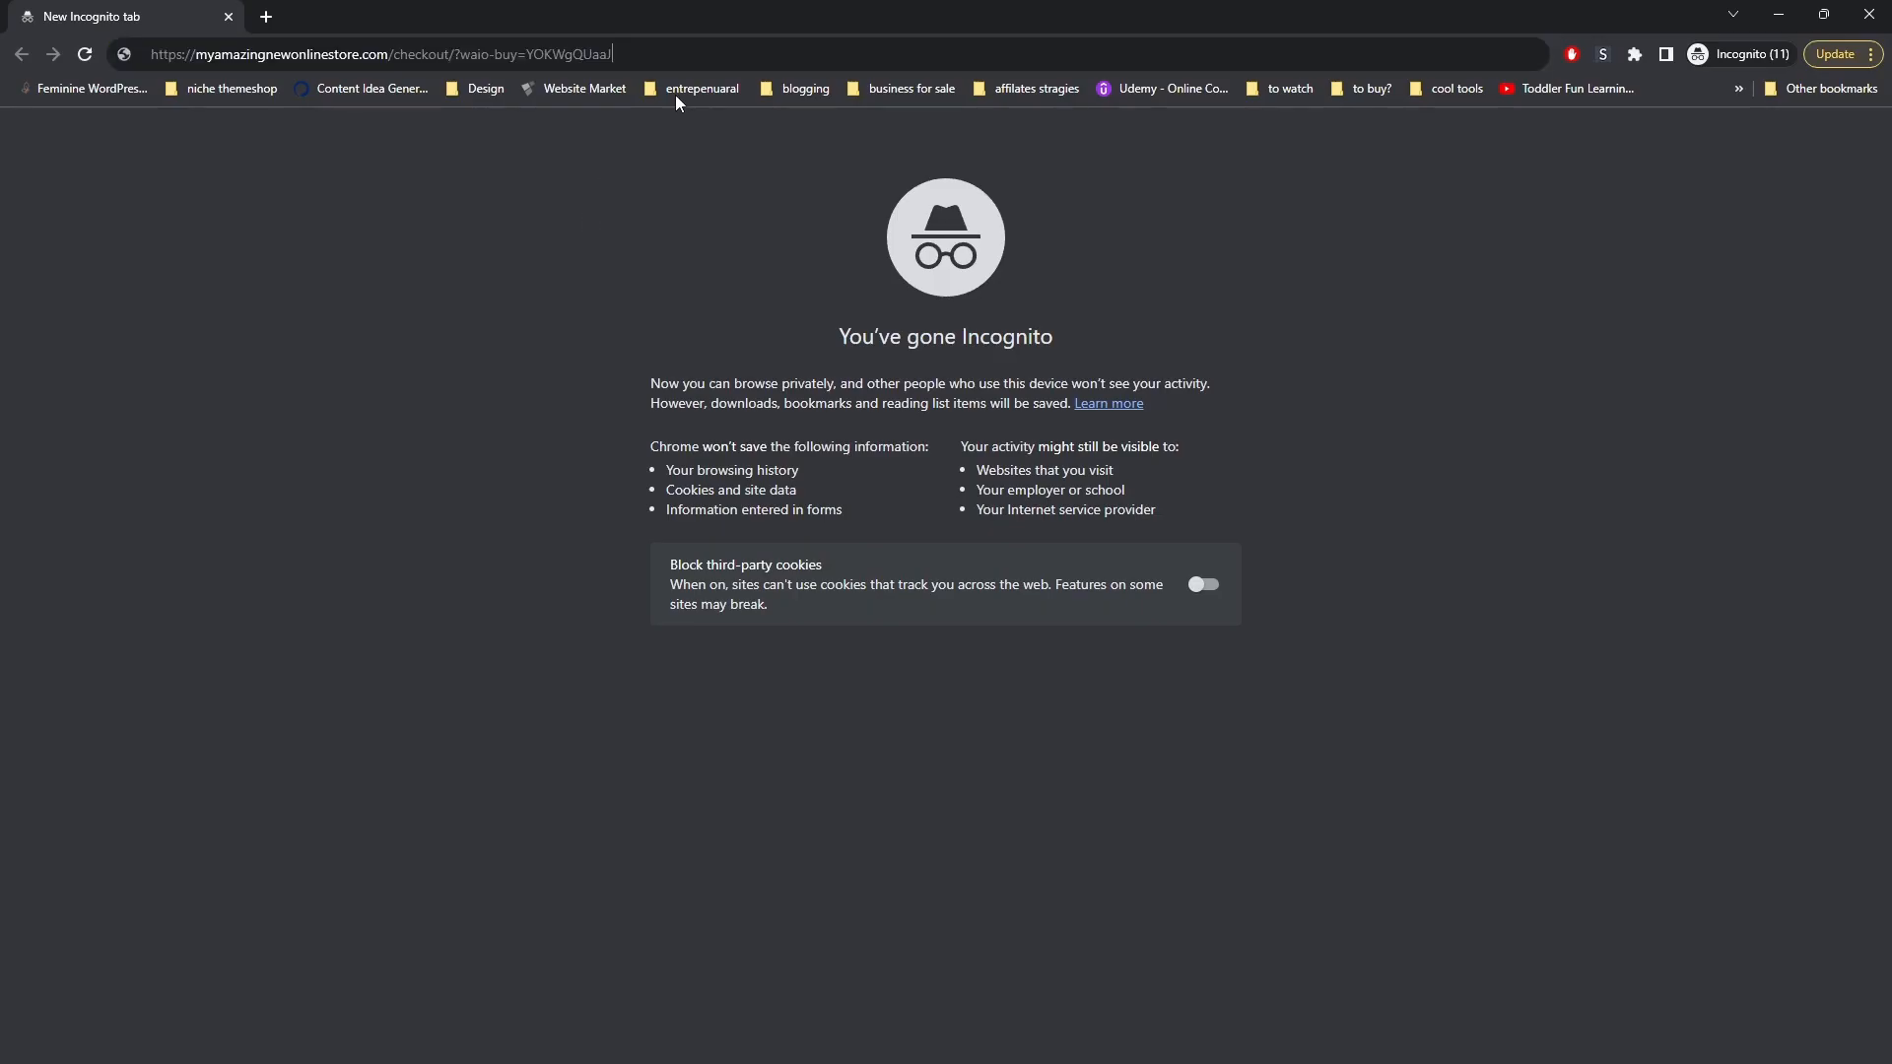
pyautogui.press('Return')
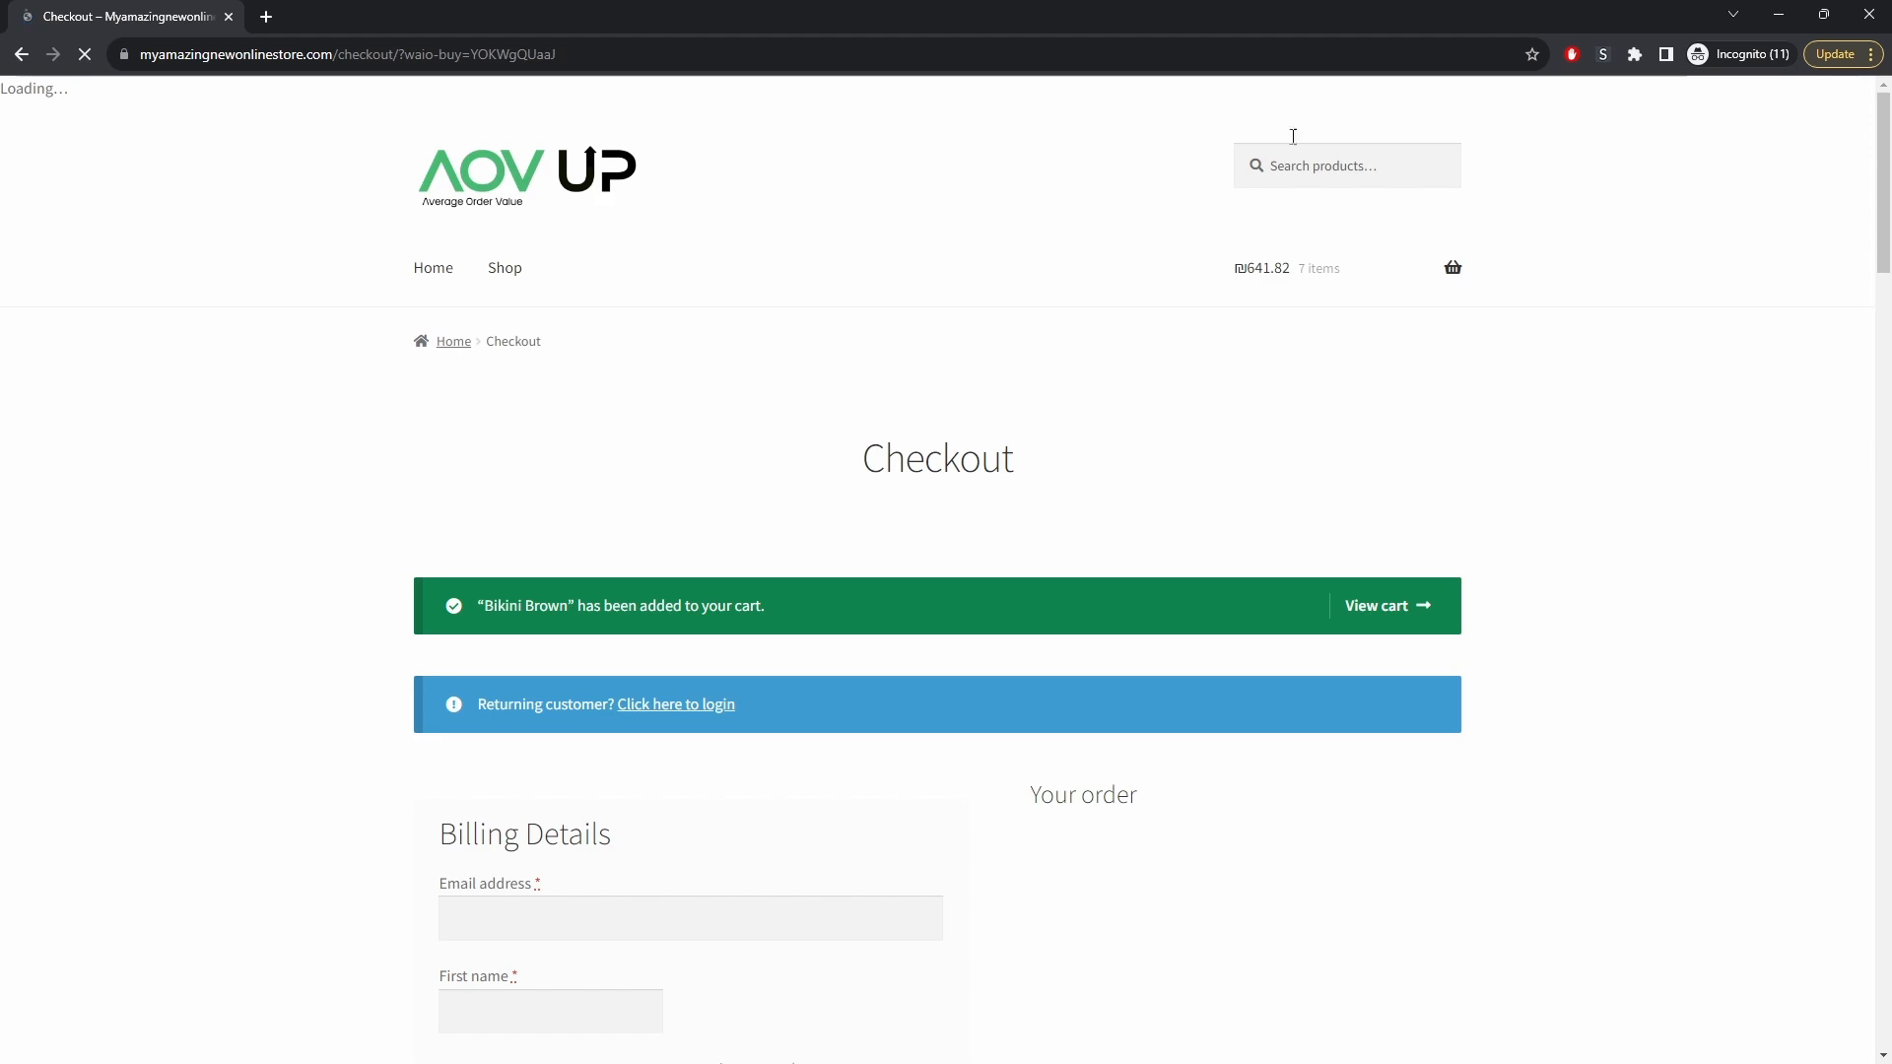
# Check the checkout page's order summary for the Bikini Brown item and its variation, and close the Incognito window
pyautogui.scroll(-6, 558, 668)
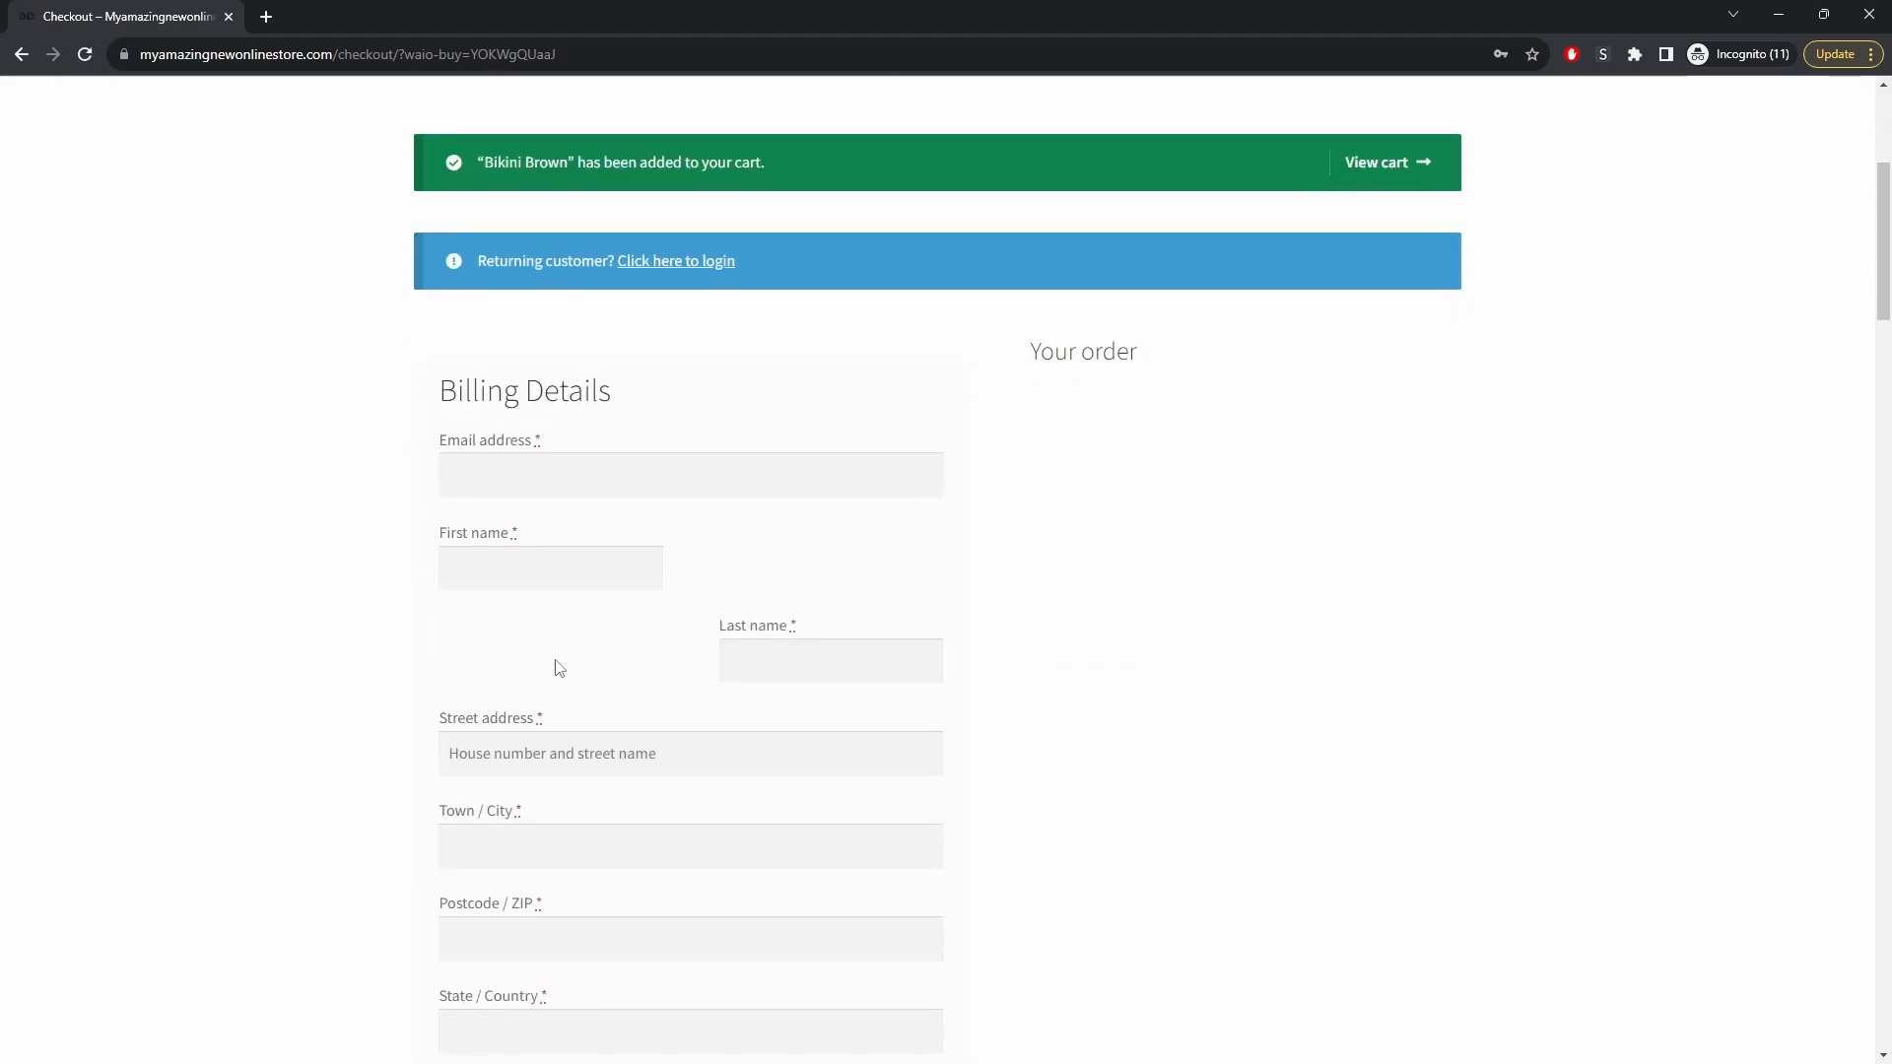
pyautogui.scroll(-20, 556, 667)
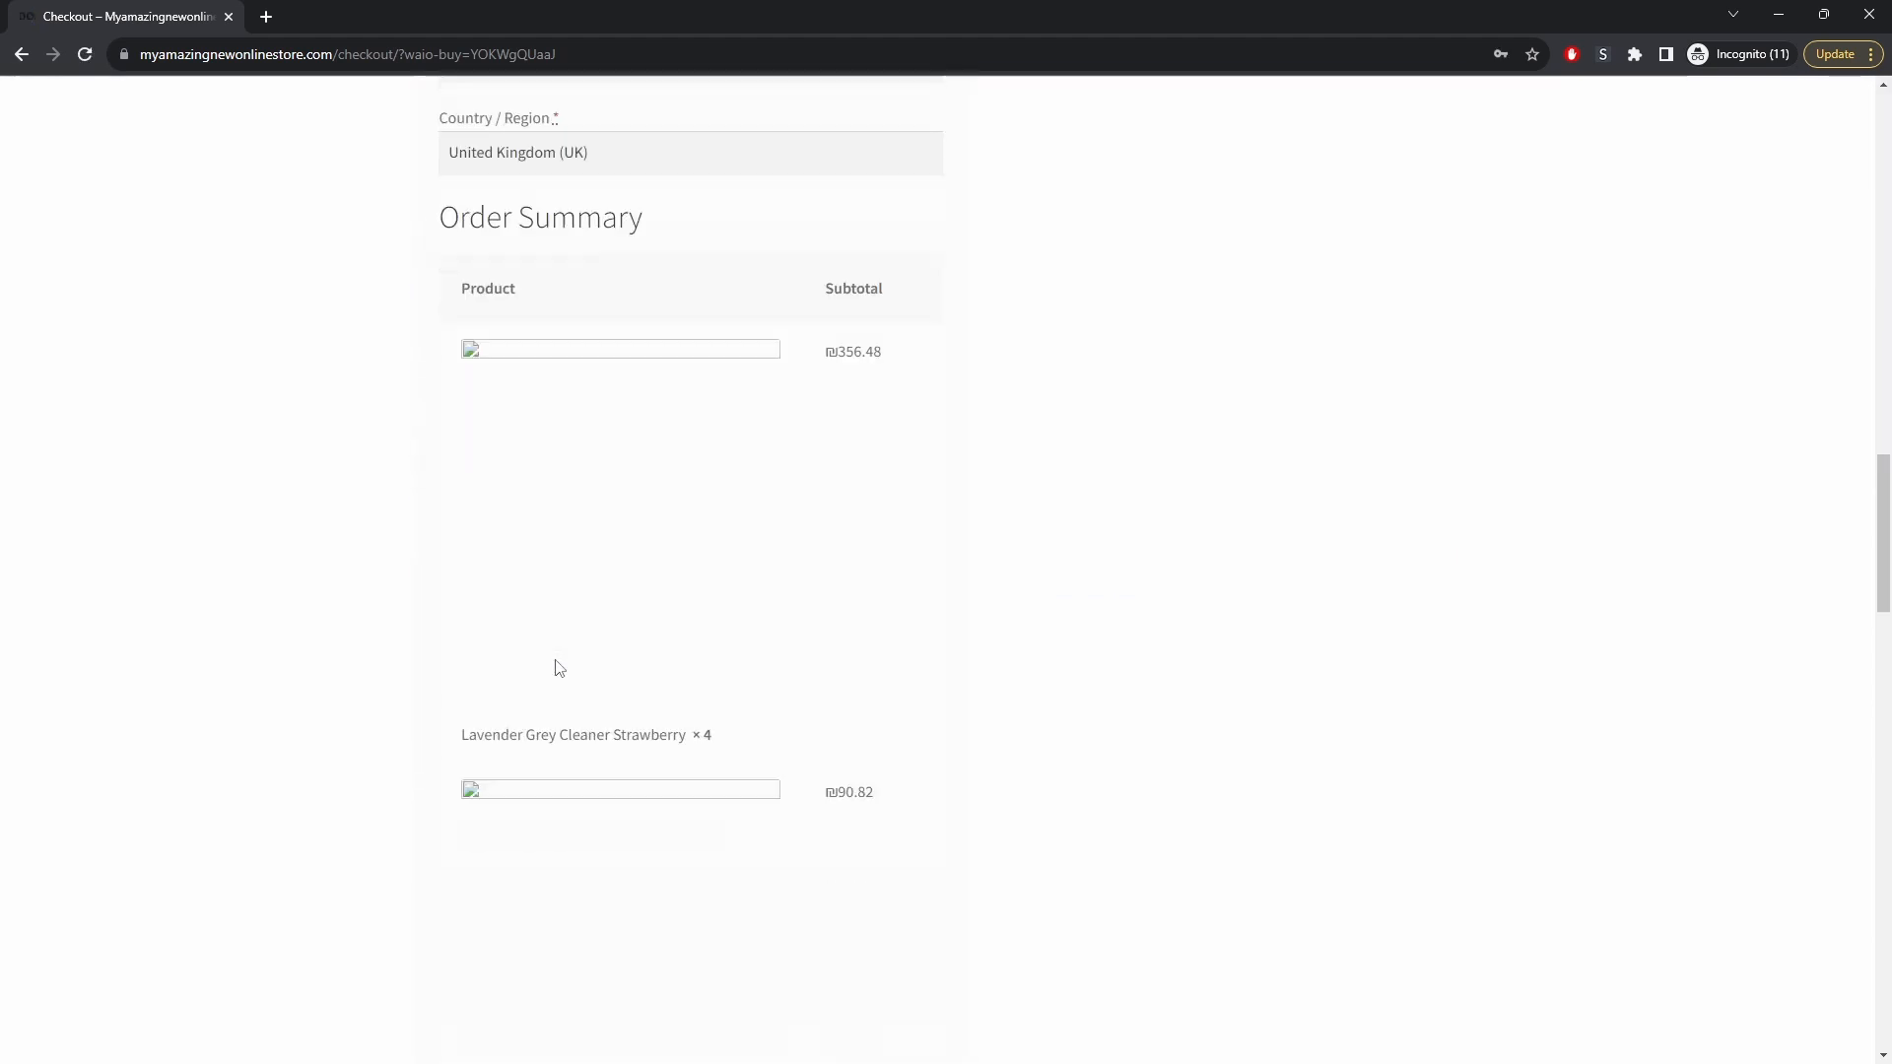
pyautogui.scroll(-2, 452, 678)
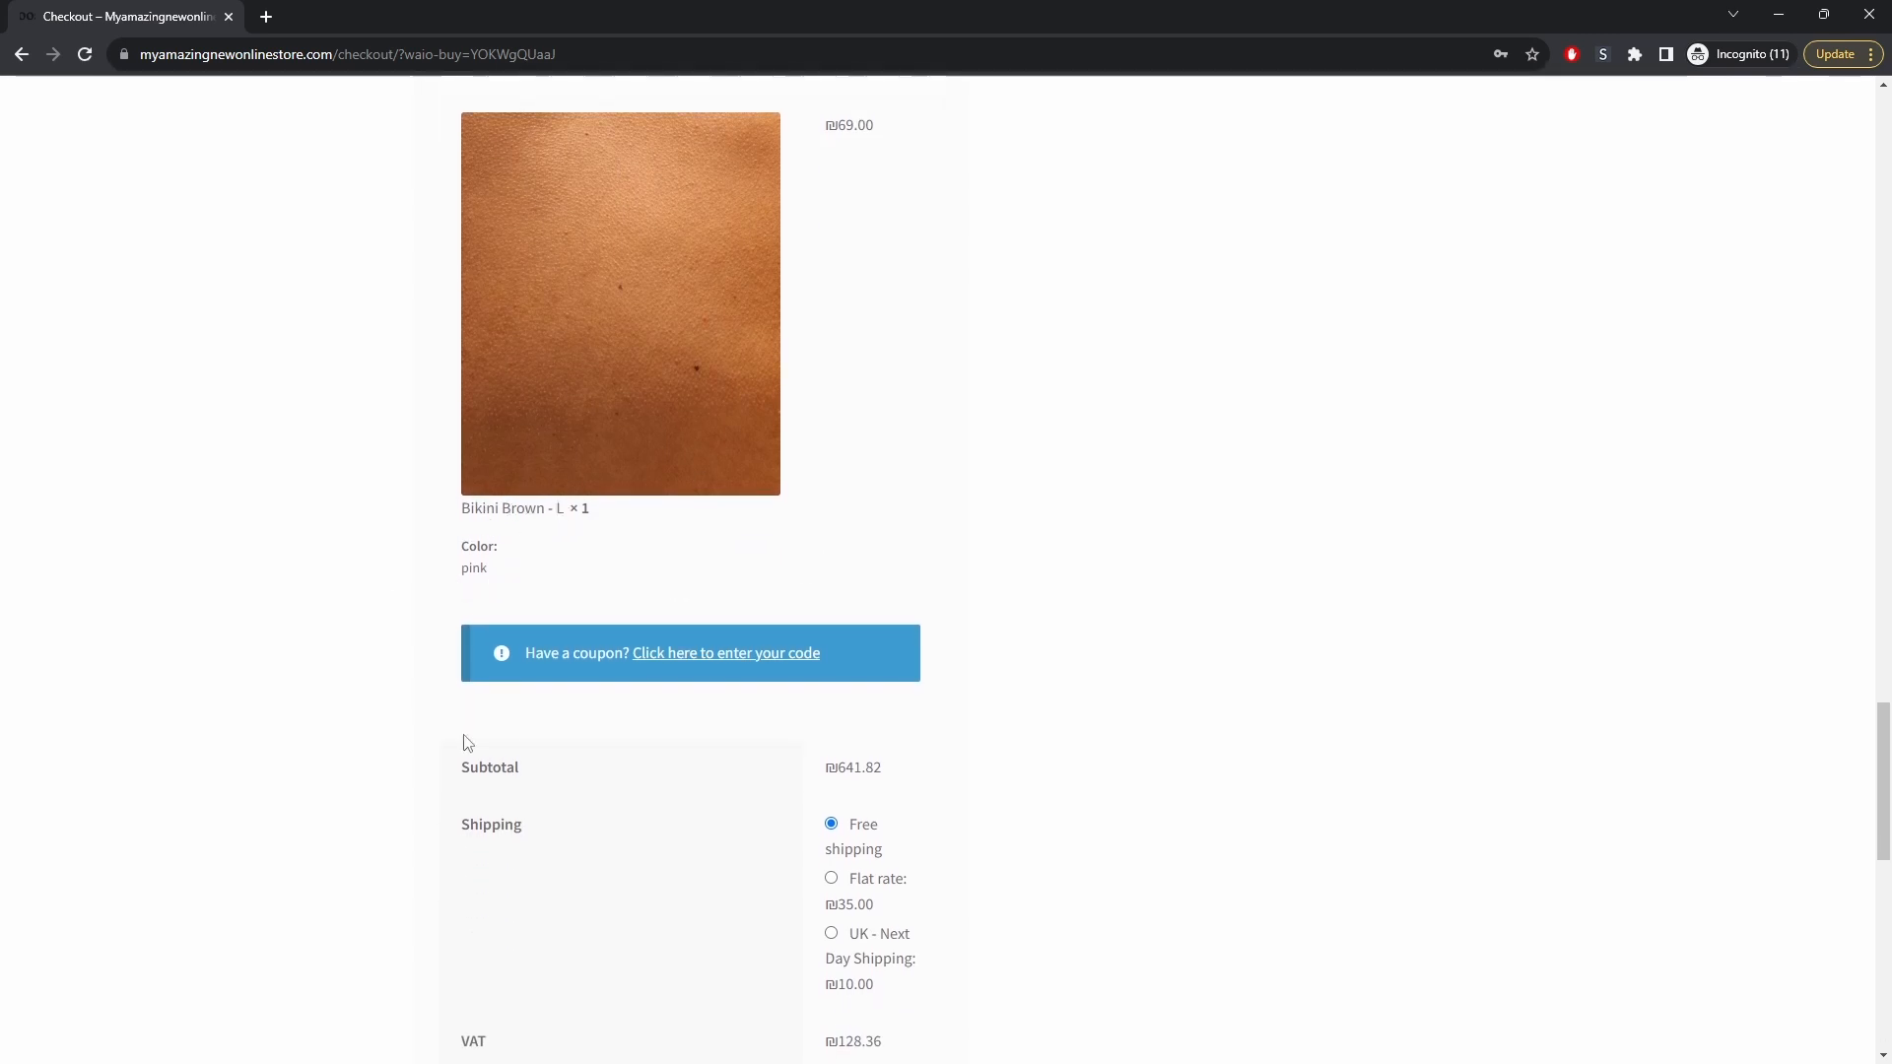
pyautogui.click(1869, 13)
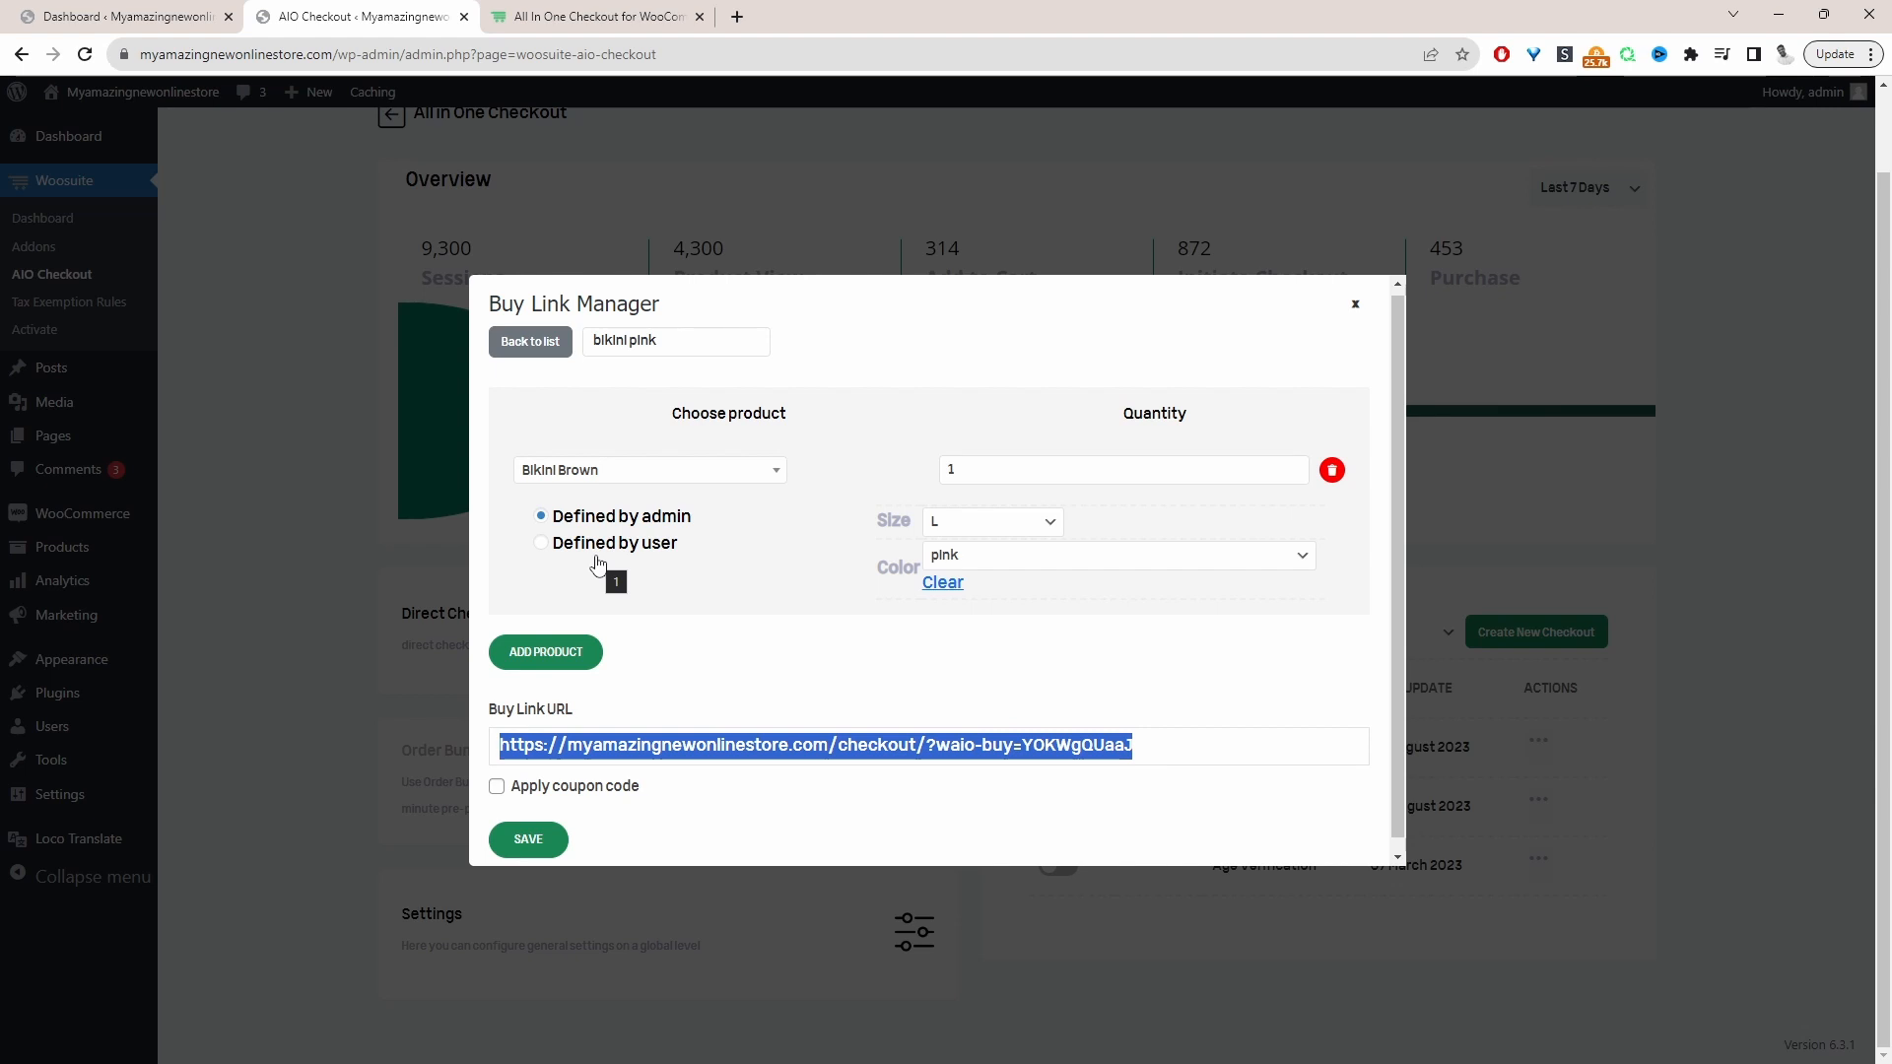
# Switch the Bikini Brown variation to defined by user, save the buy link and copy its new URL
pyautogui.click(543, 547)
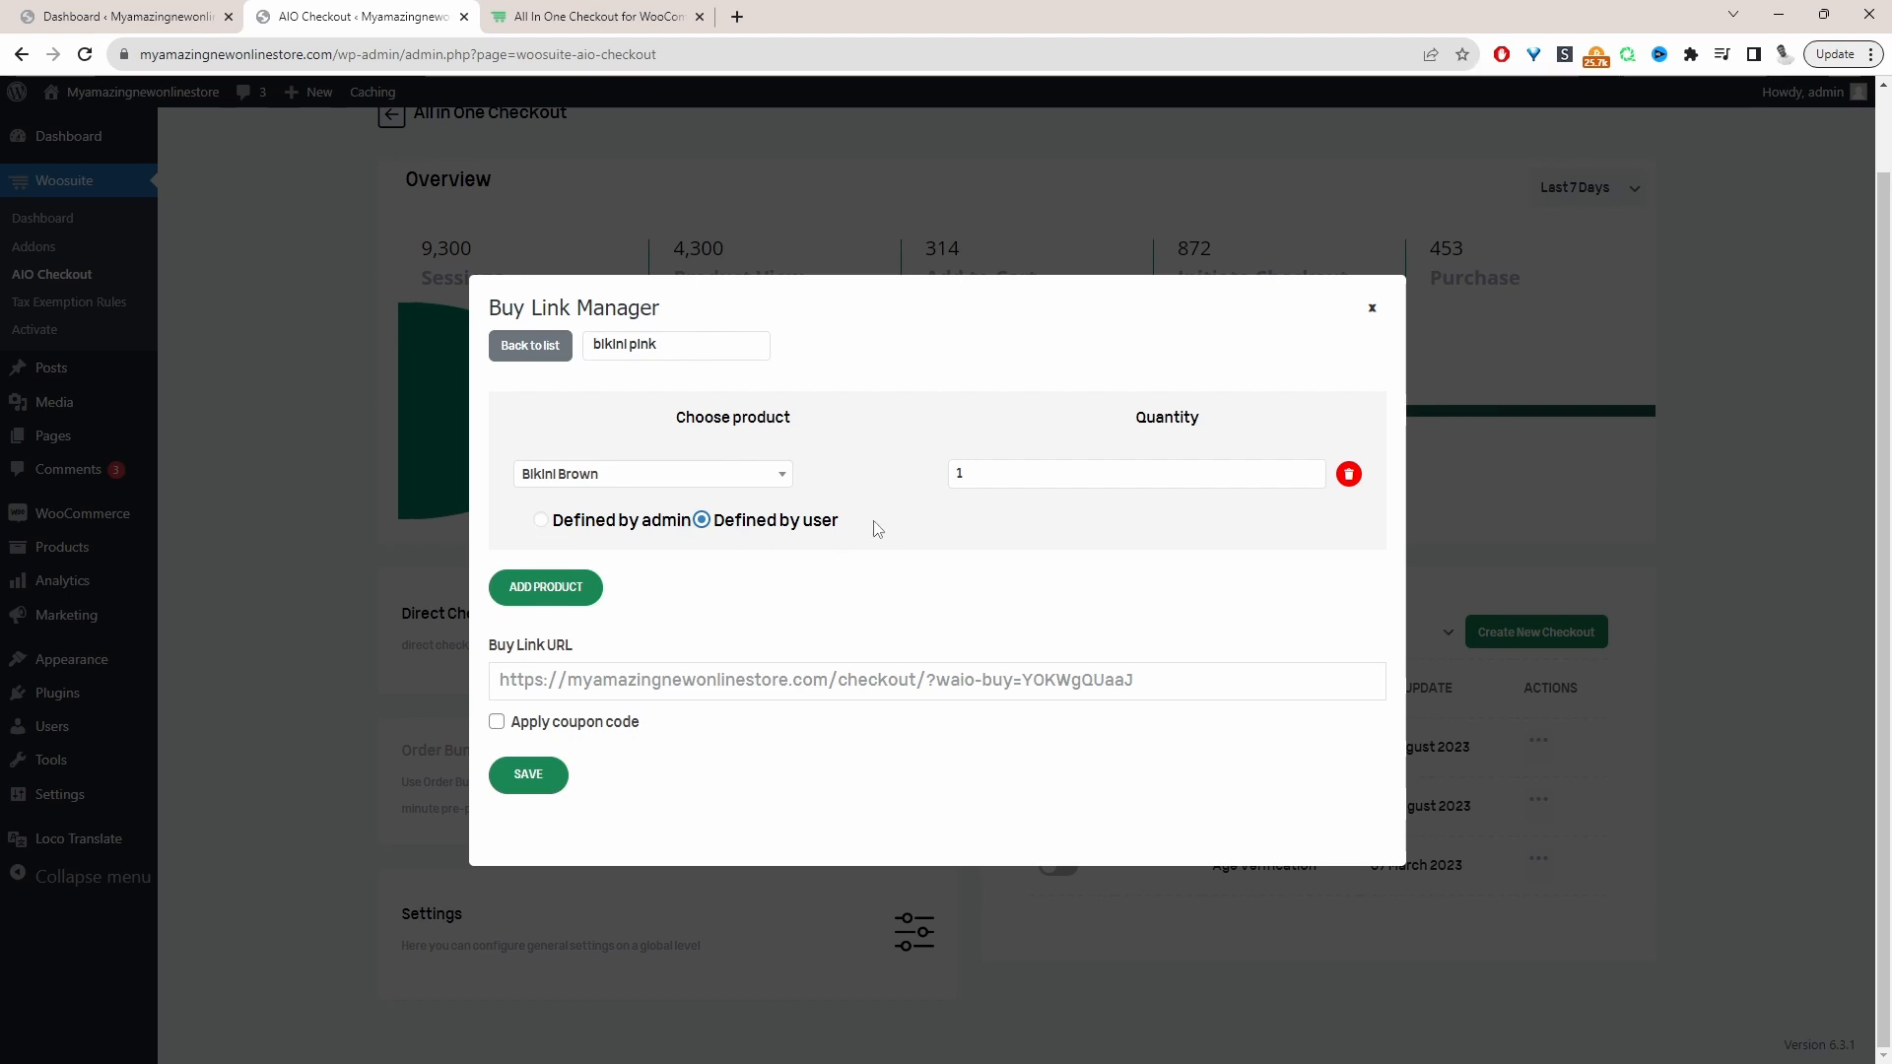
pyautogui.click(529, 794)
pyautogui.moveTo(1123, 680); pyautogui.dragTo(497, 680)
pyautogui.rightClick(1099, 687)
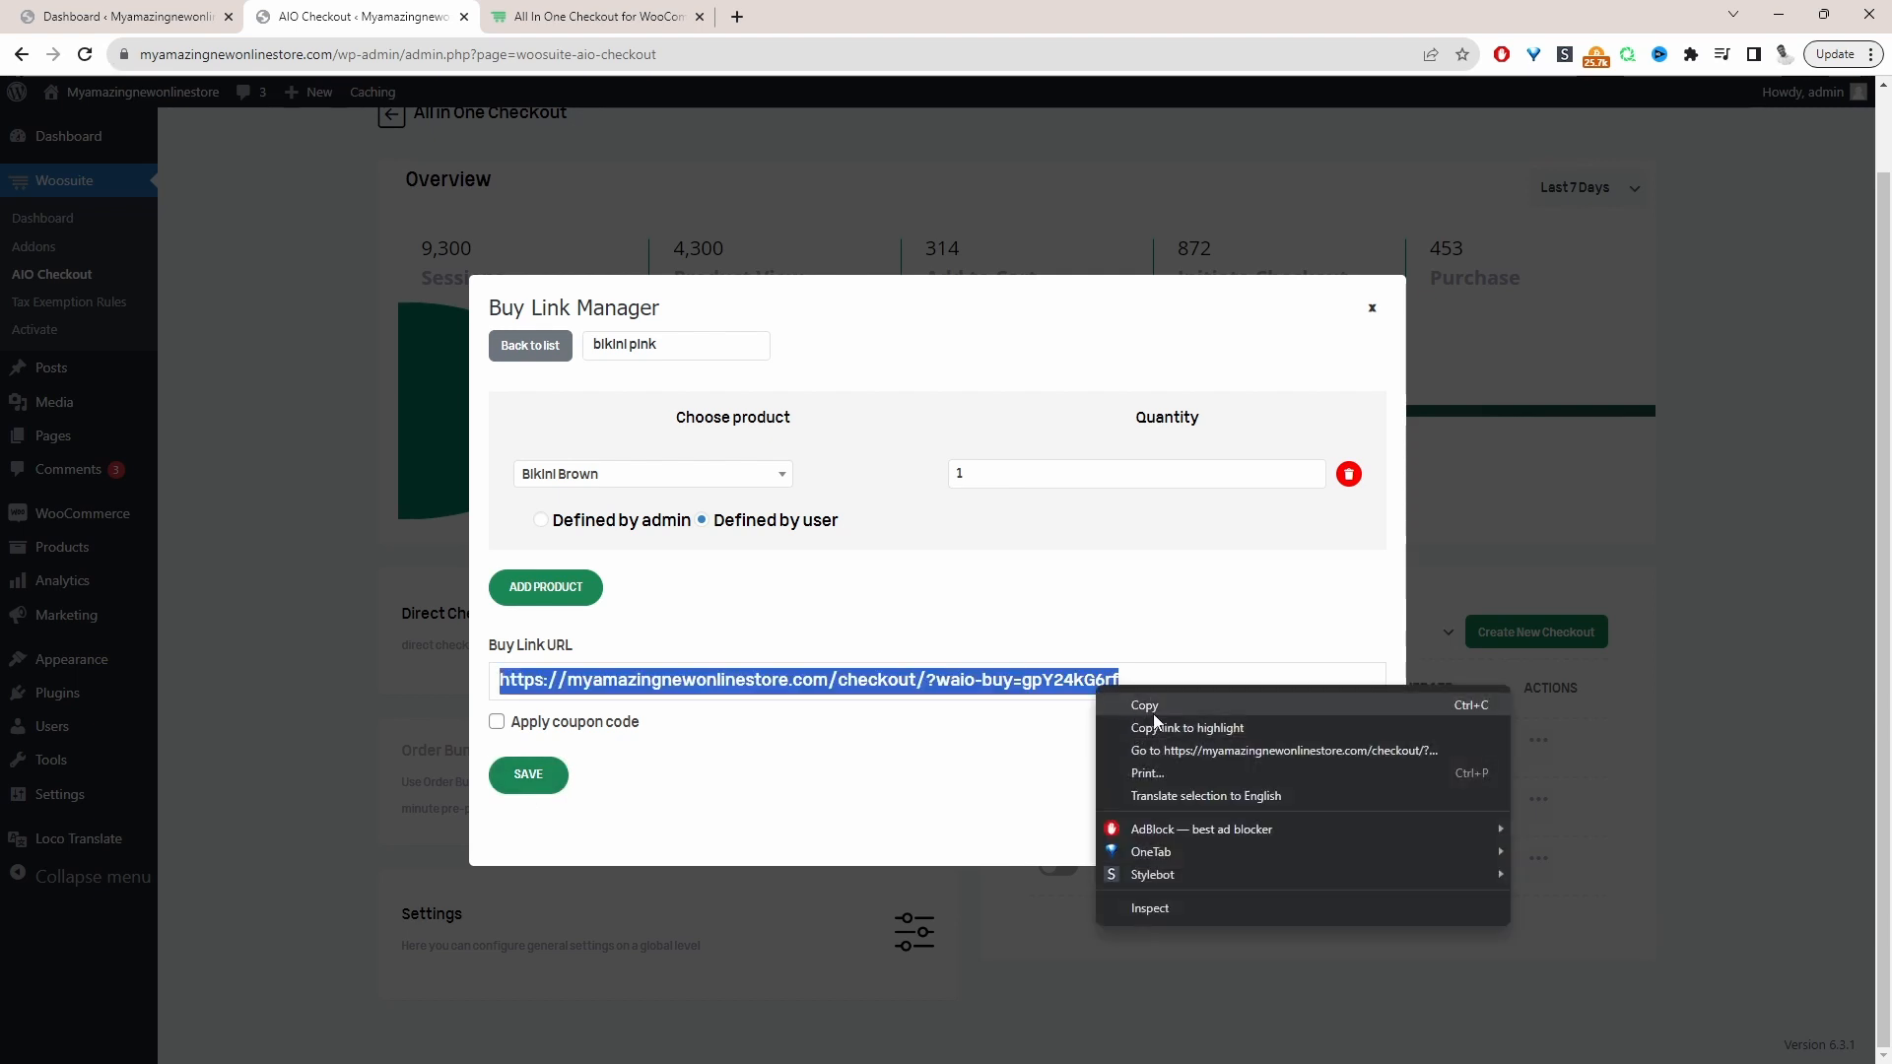
pyautogui.click(1153, 709)
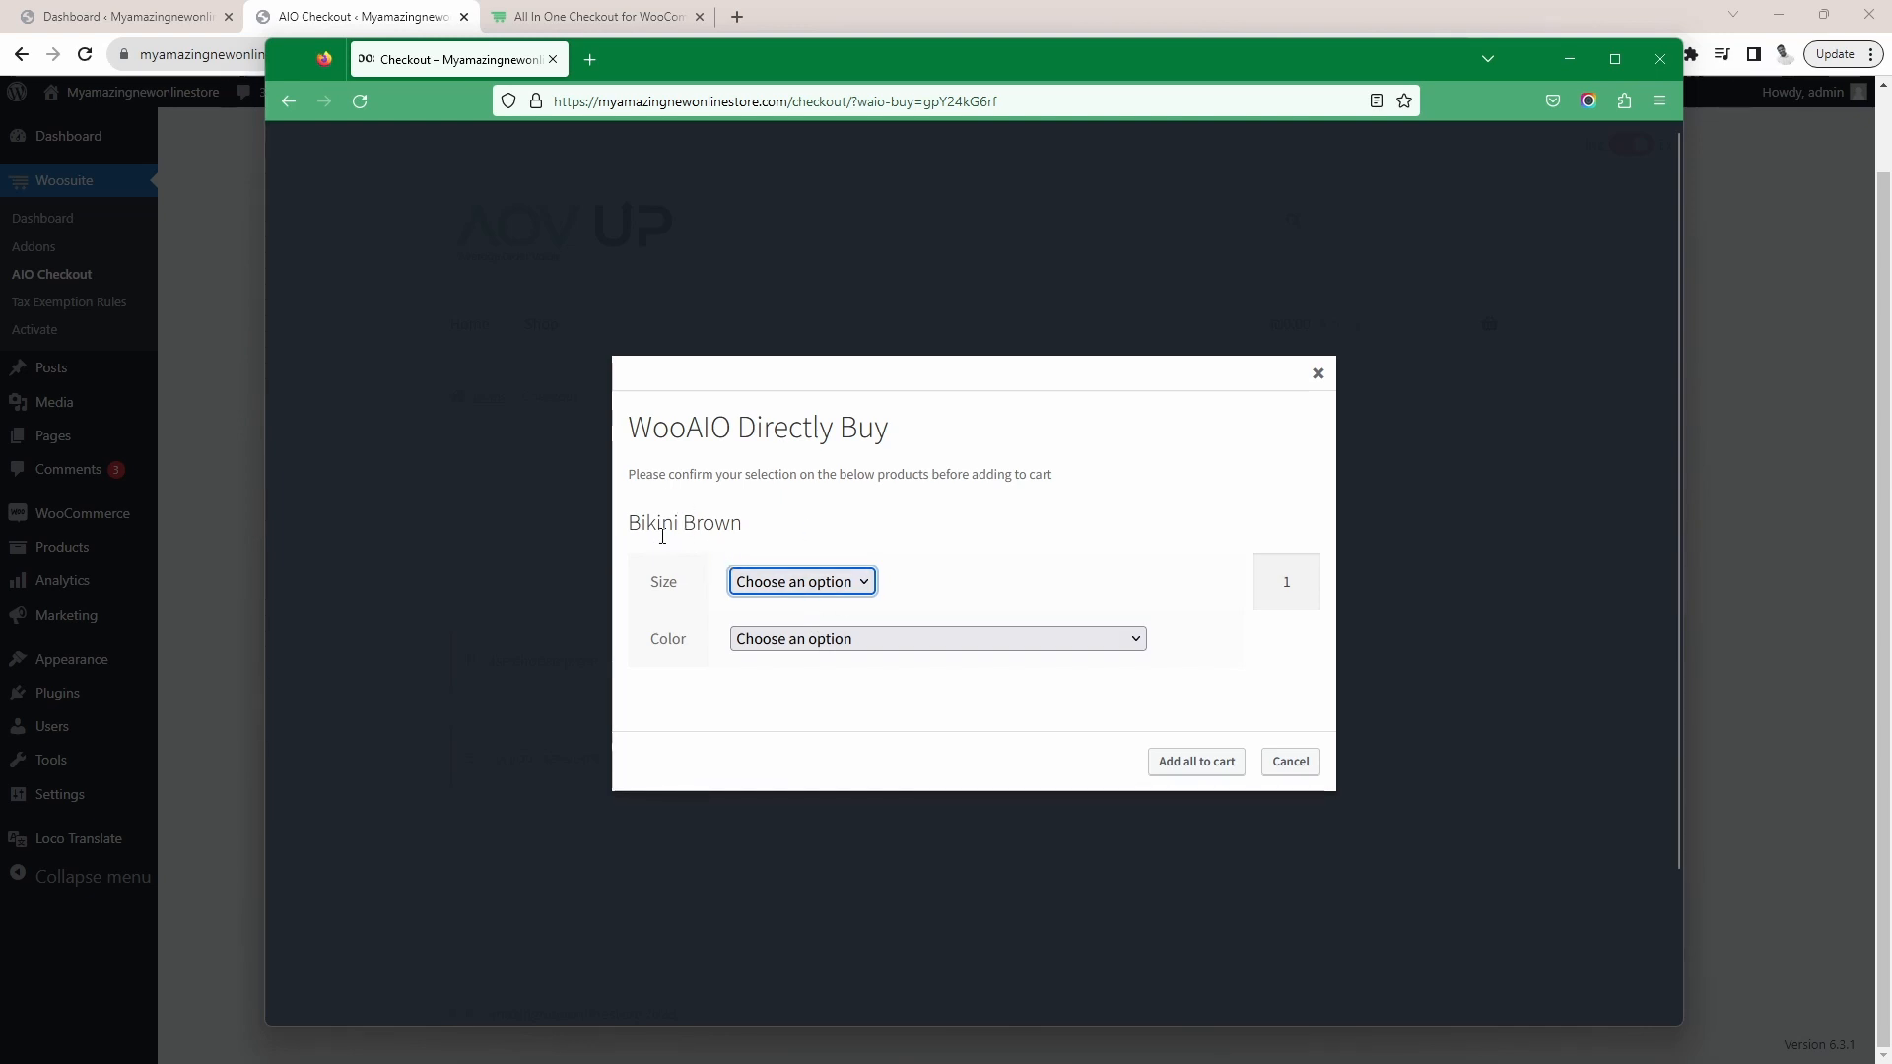
# In the Firefox checkout popup, choose size M and color Bluebdjdndjsk for Bikini Brown and add it to the cart
pyautogui.moveTo(759, 538)
pyautogui.mouseDown()
pyautogui.moveTo(596, 516)
pyautogui.moveTo(744, 524)
pyautogui.mouseUp()
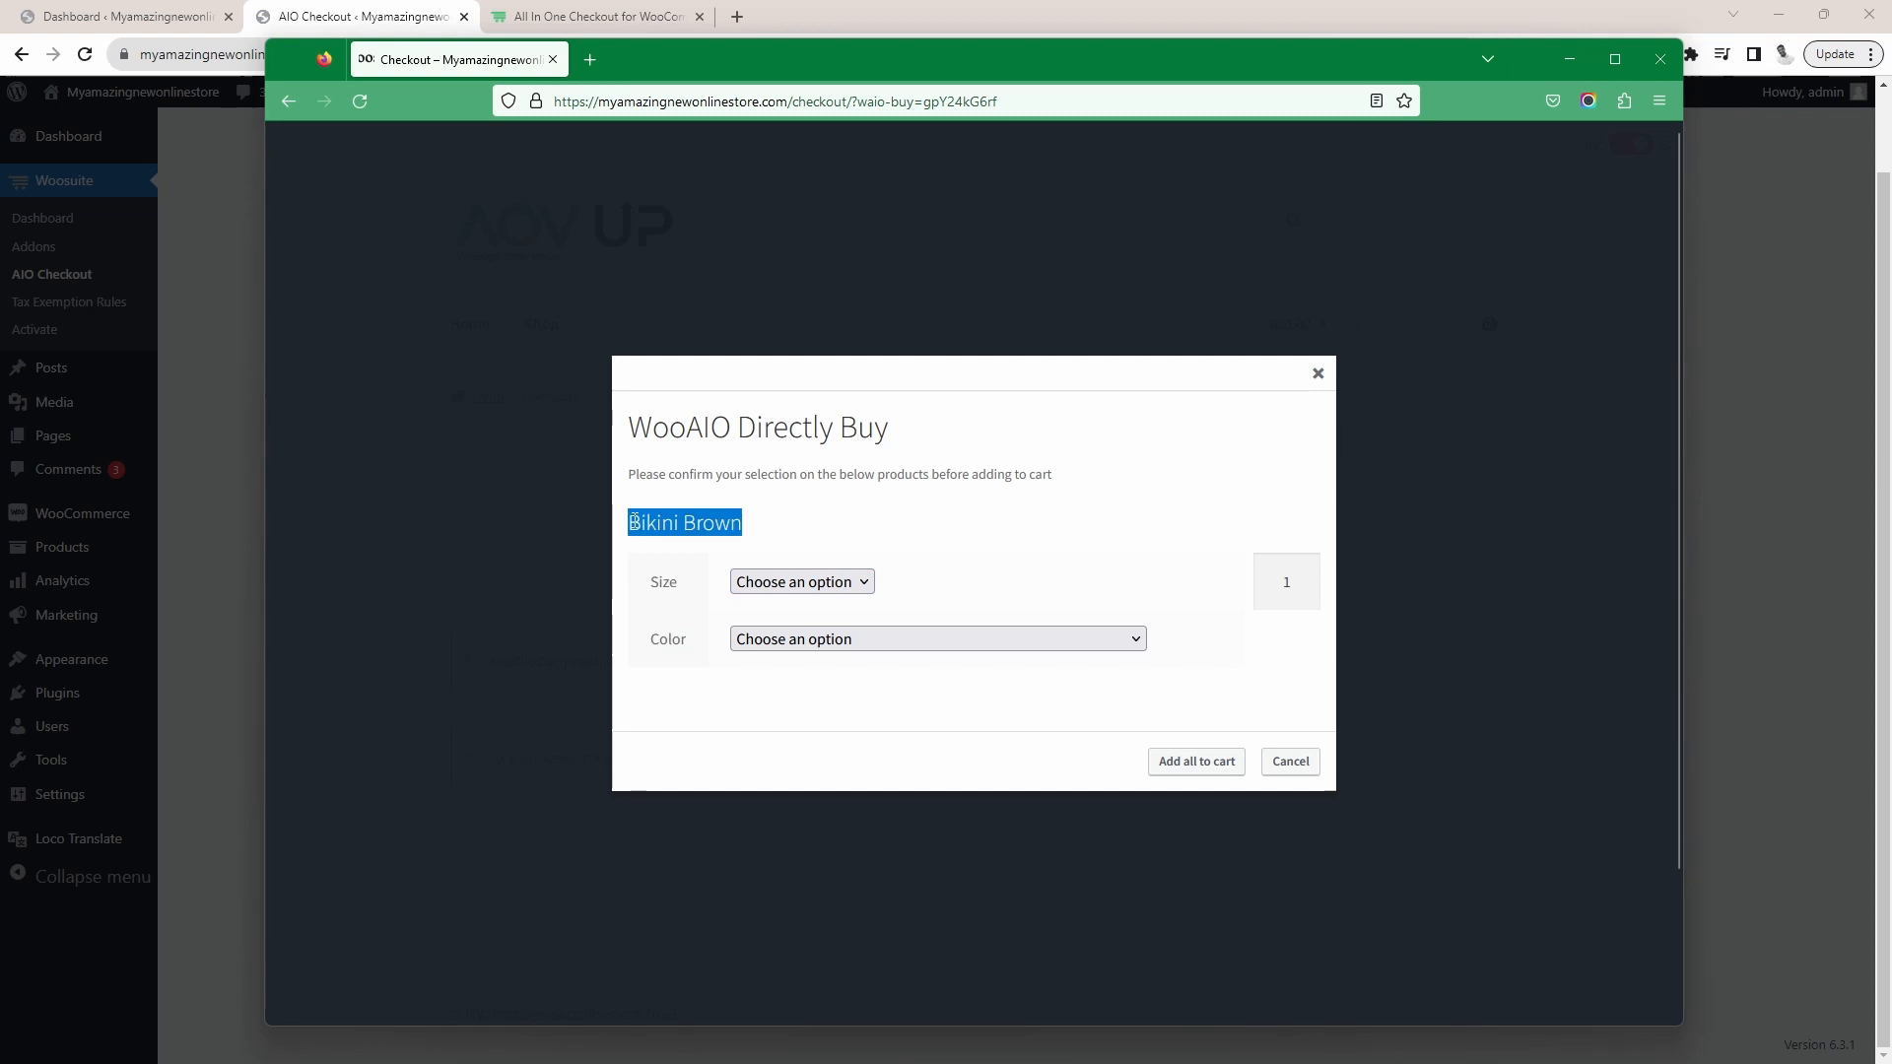
pyautogui.click(756, 581)
pyautogui.click(756, 682)
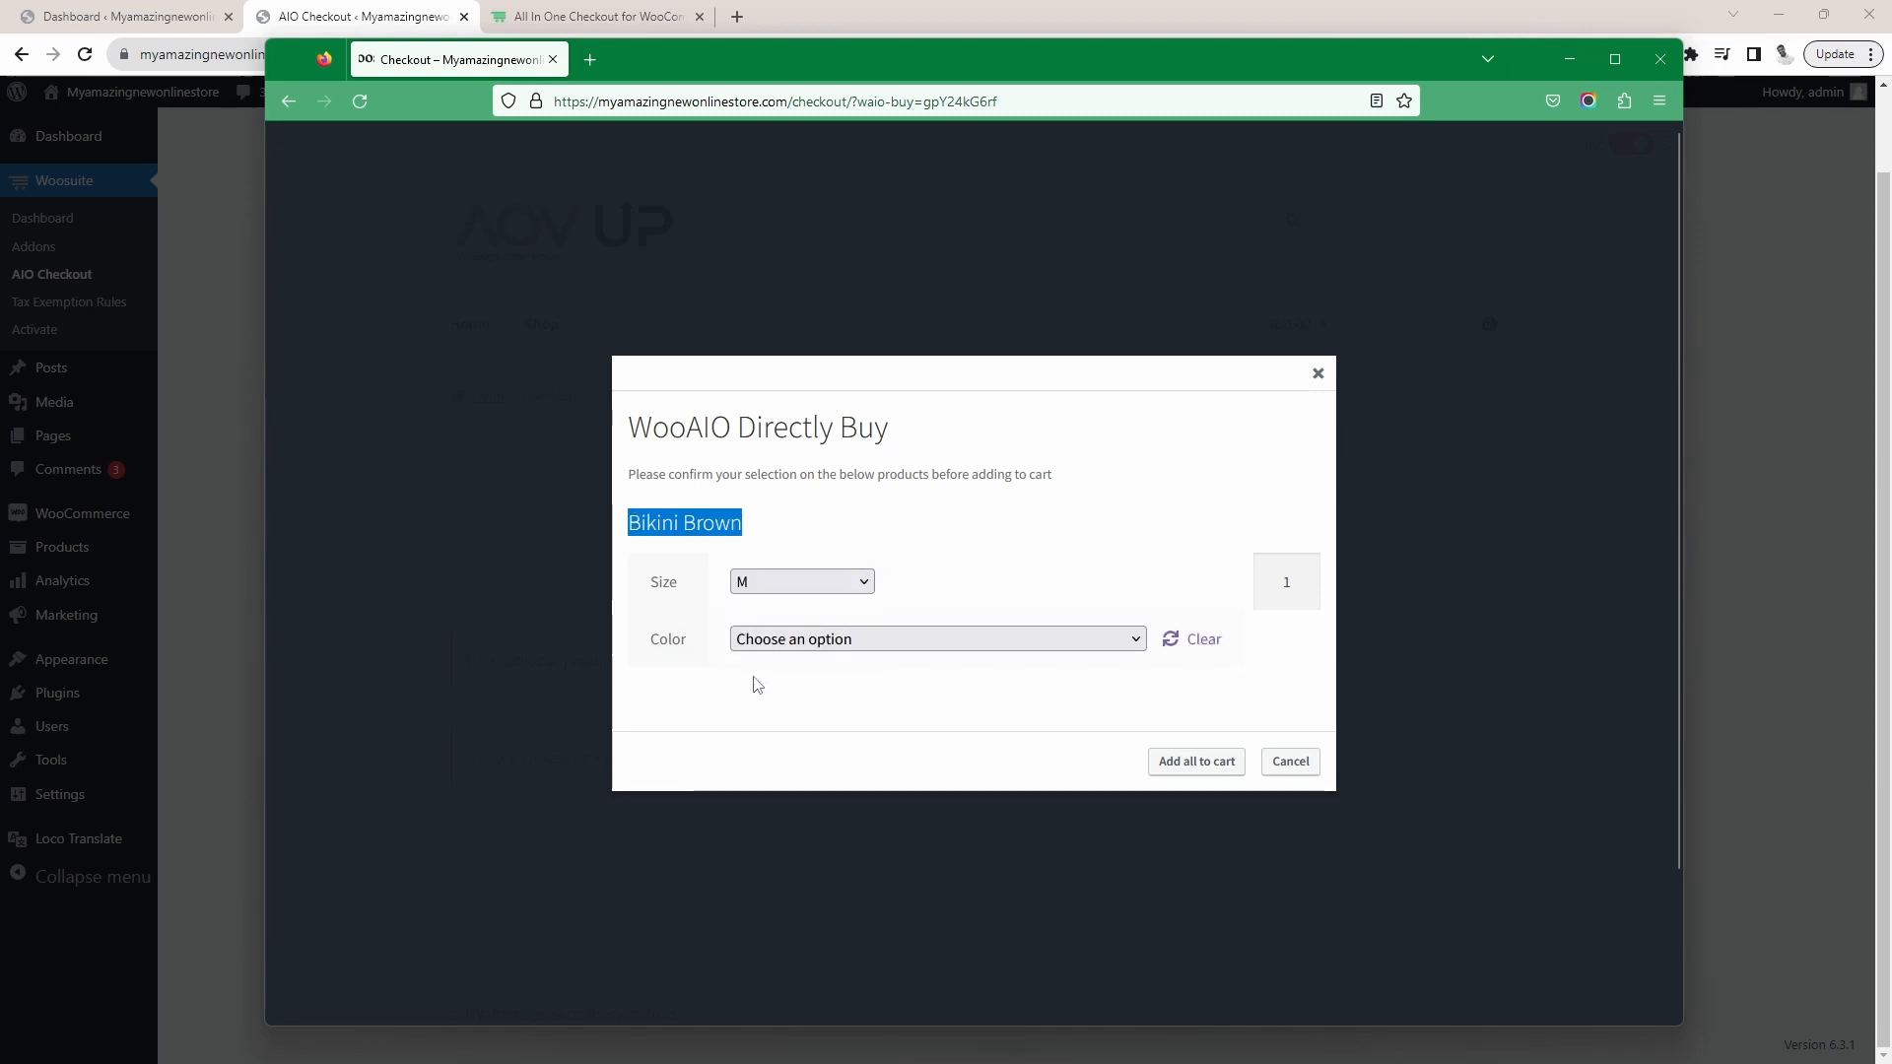
pyautogui.click(826, 646)
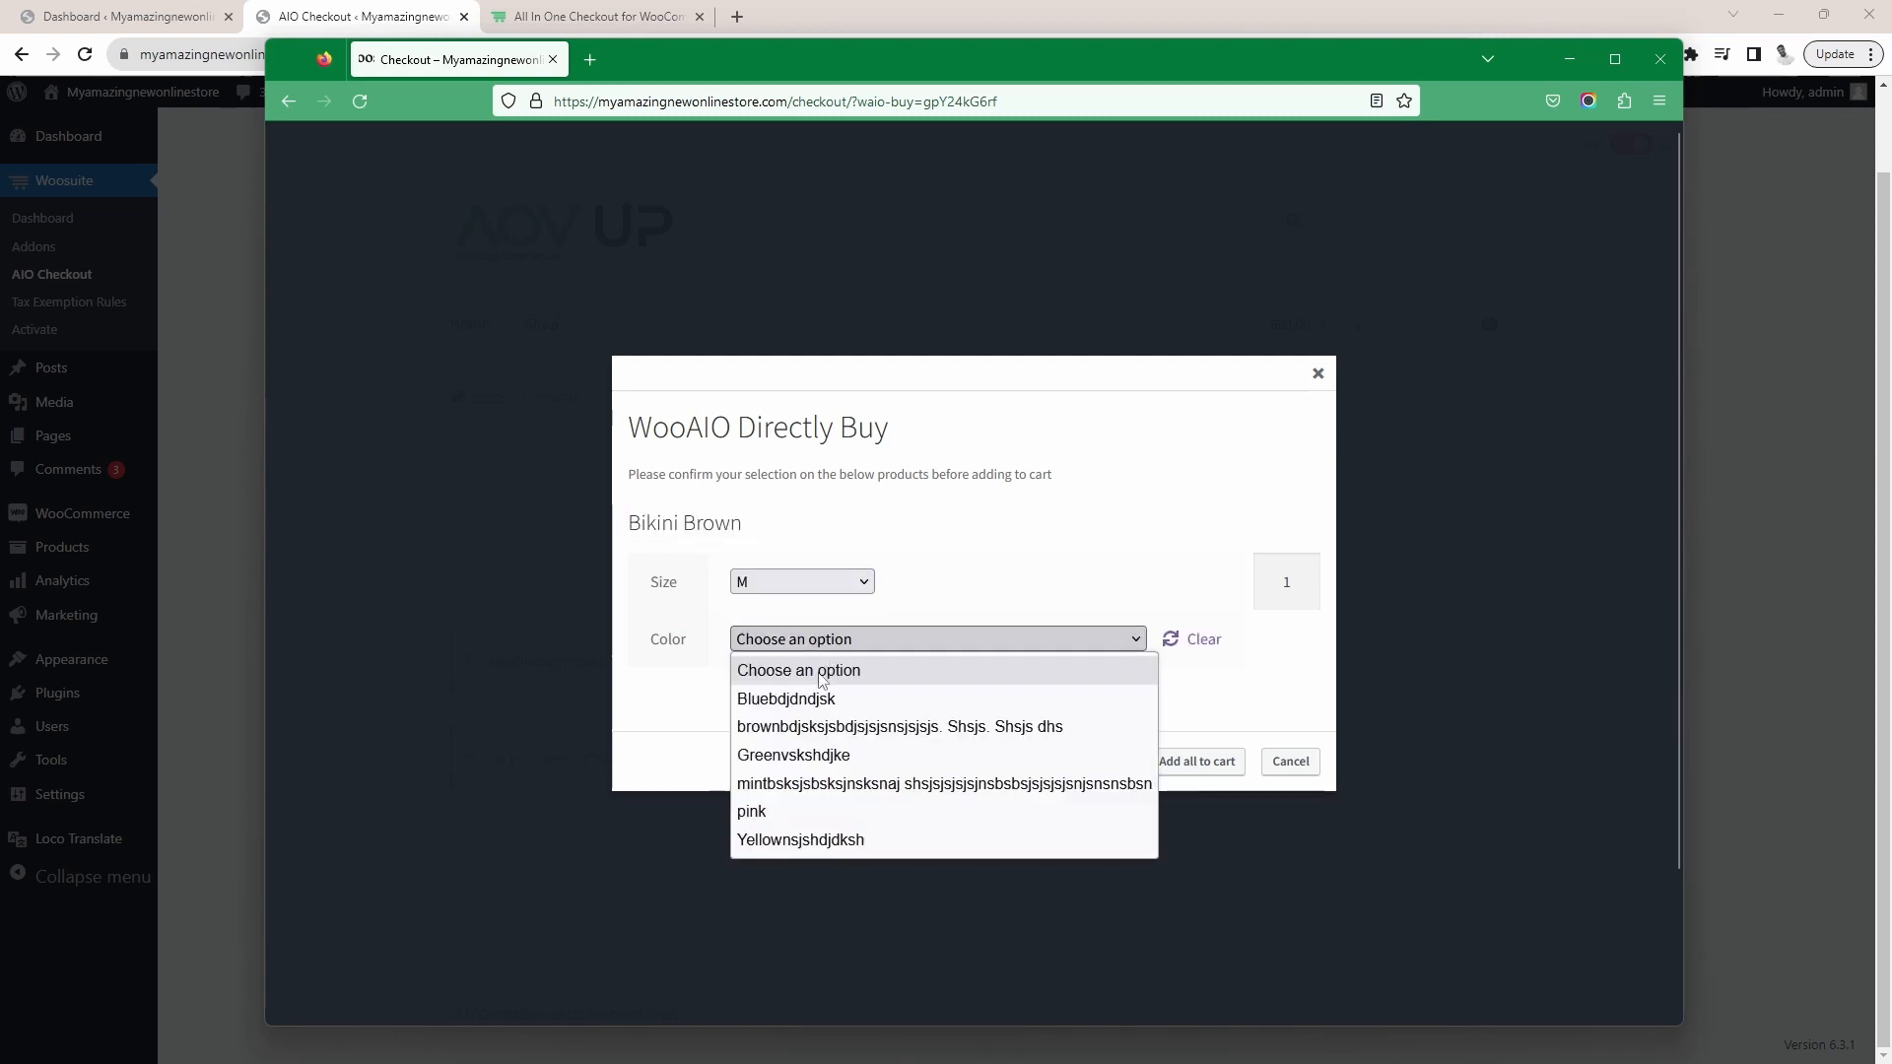
pyautogui.click(803, 700)
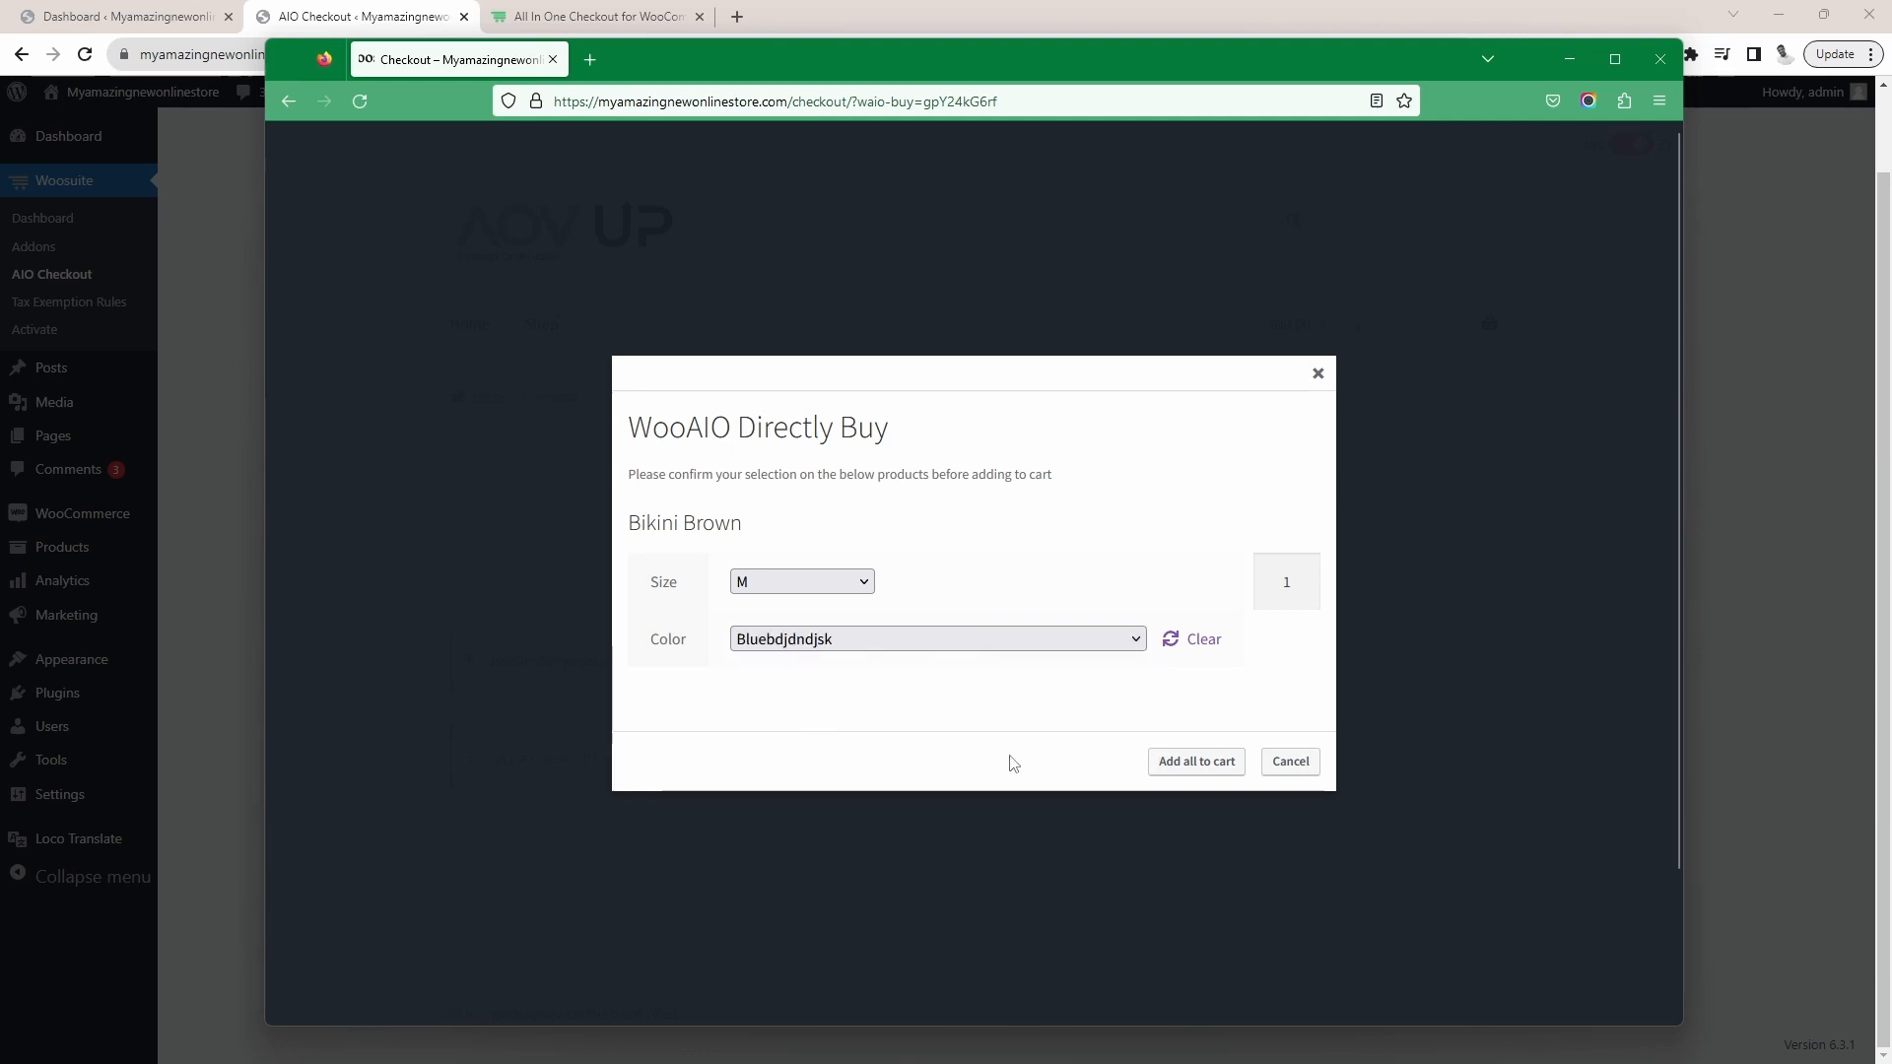
pyautogui.click(1204, 777)
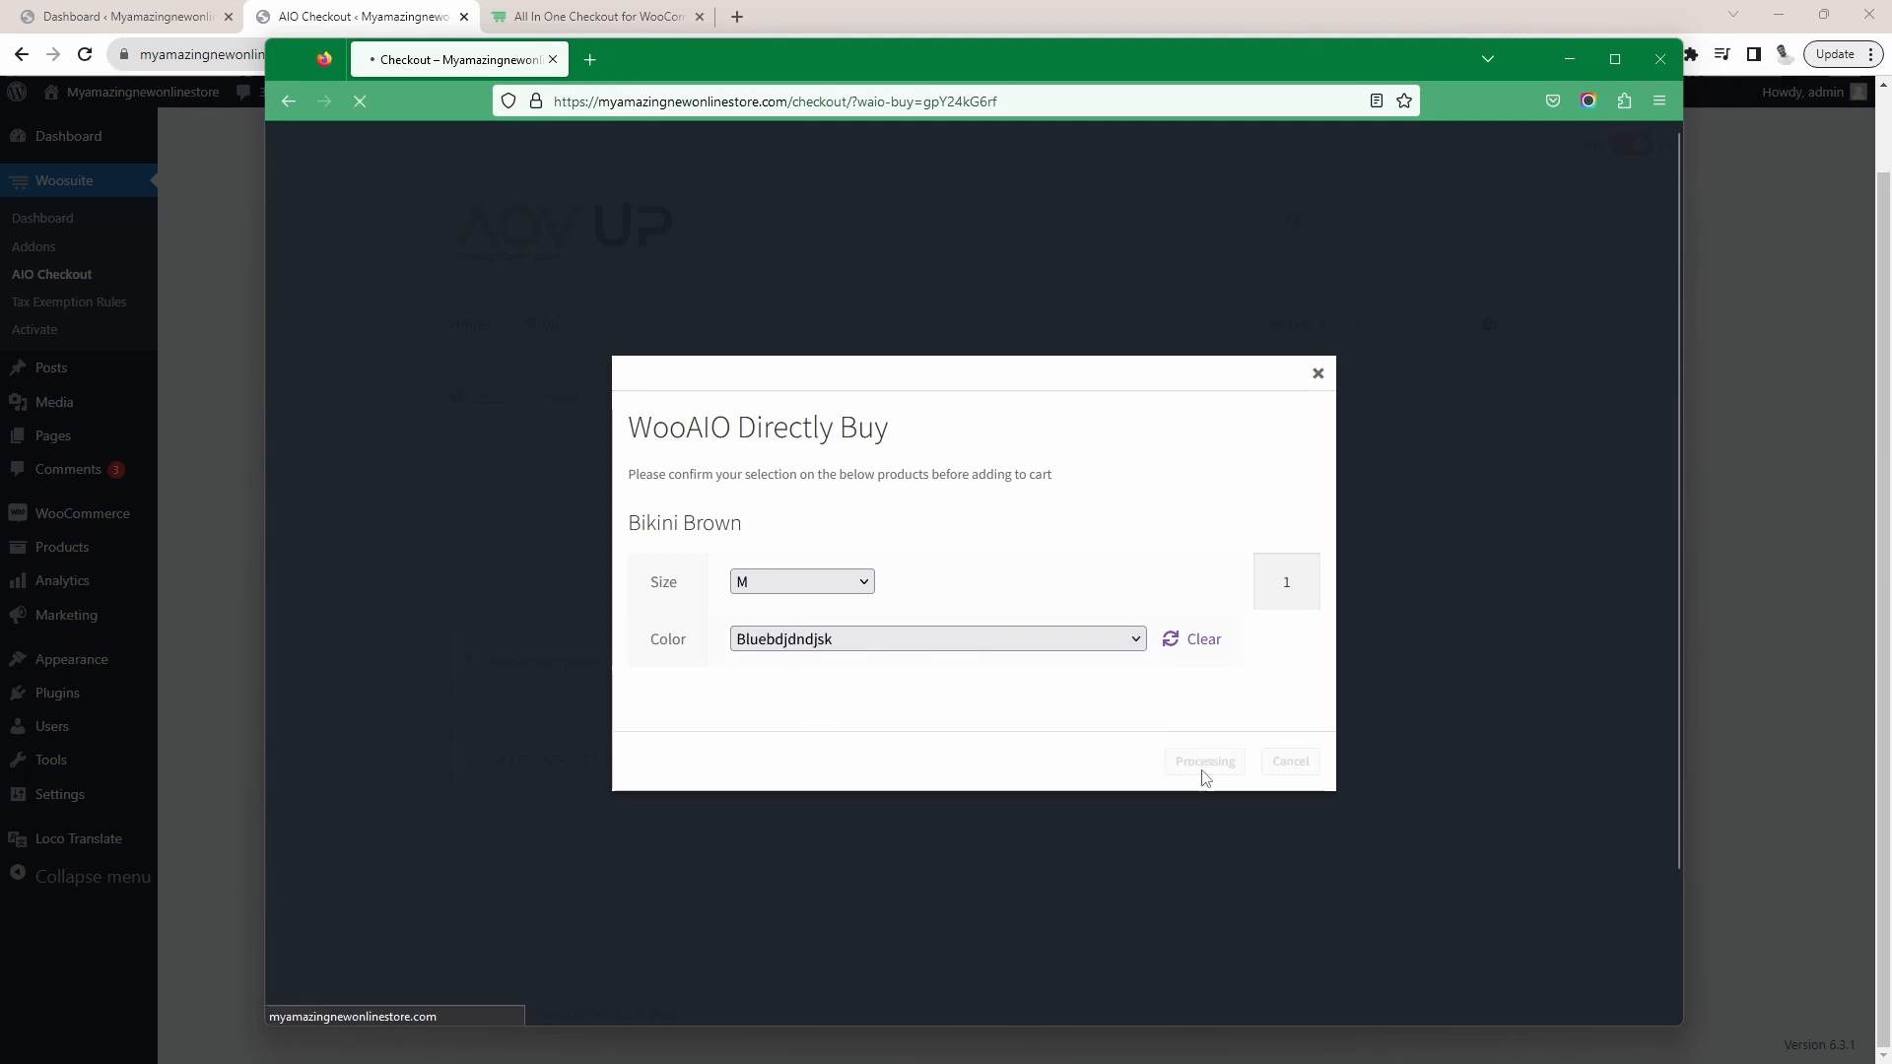
# Check the checkout order summary for the Bikini Brown item's chosen size and color, and return to the Buy Link Manager
pyautogui.scroll(-2, 1126, 569)
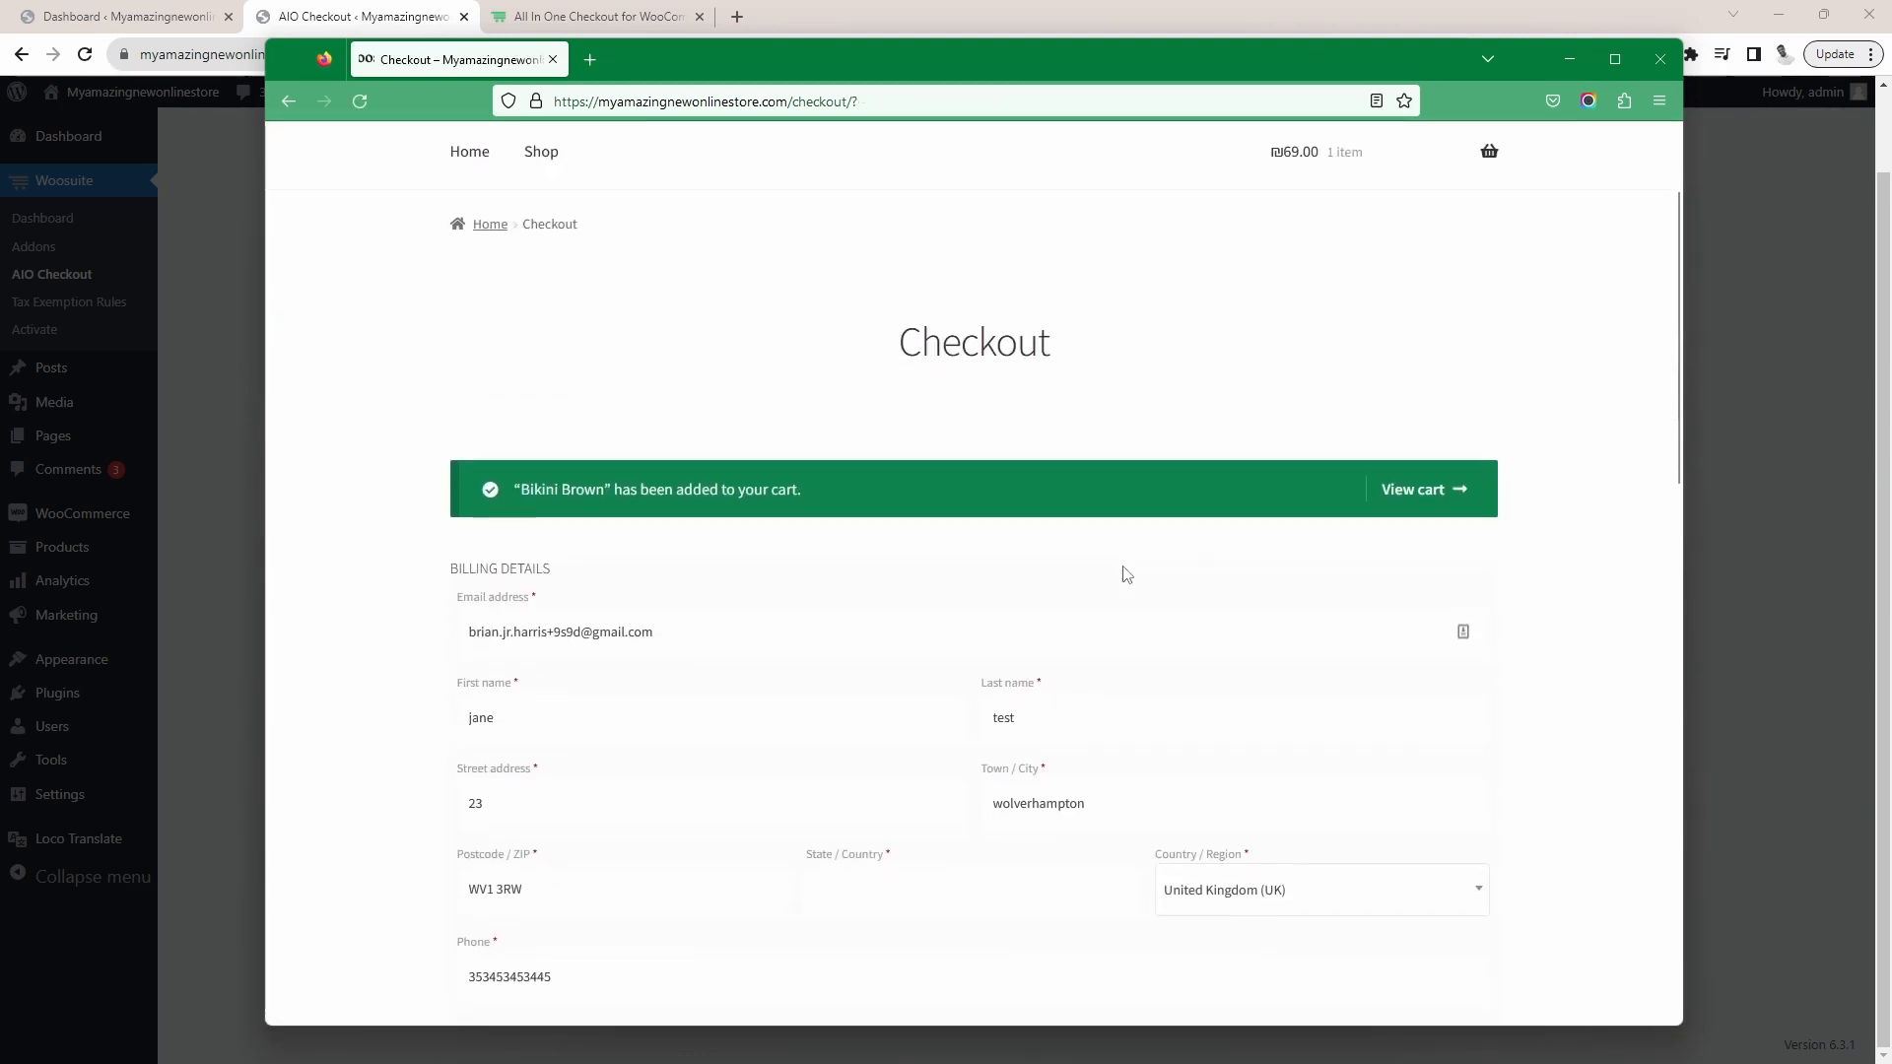
pyautogui.scroll(-6, 1121, 578)
pyautogui.scroll(-1, 985, 646)
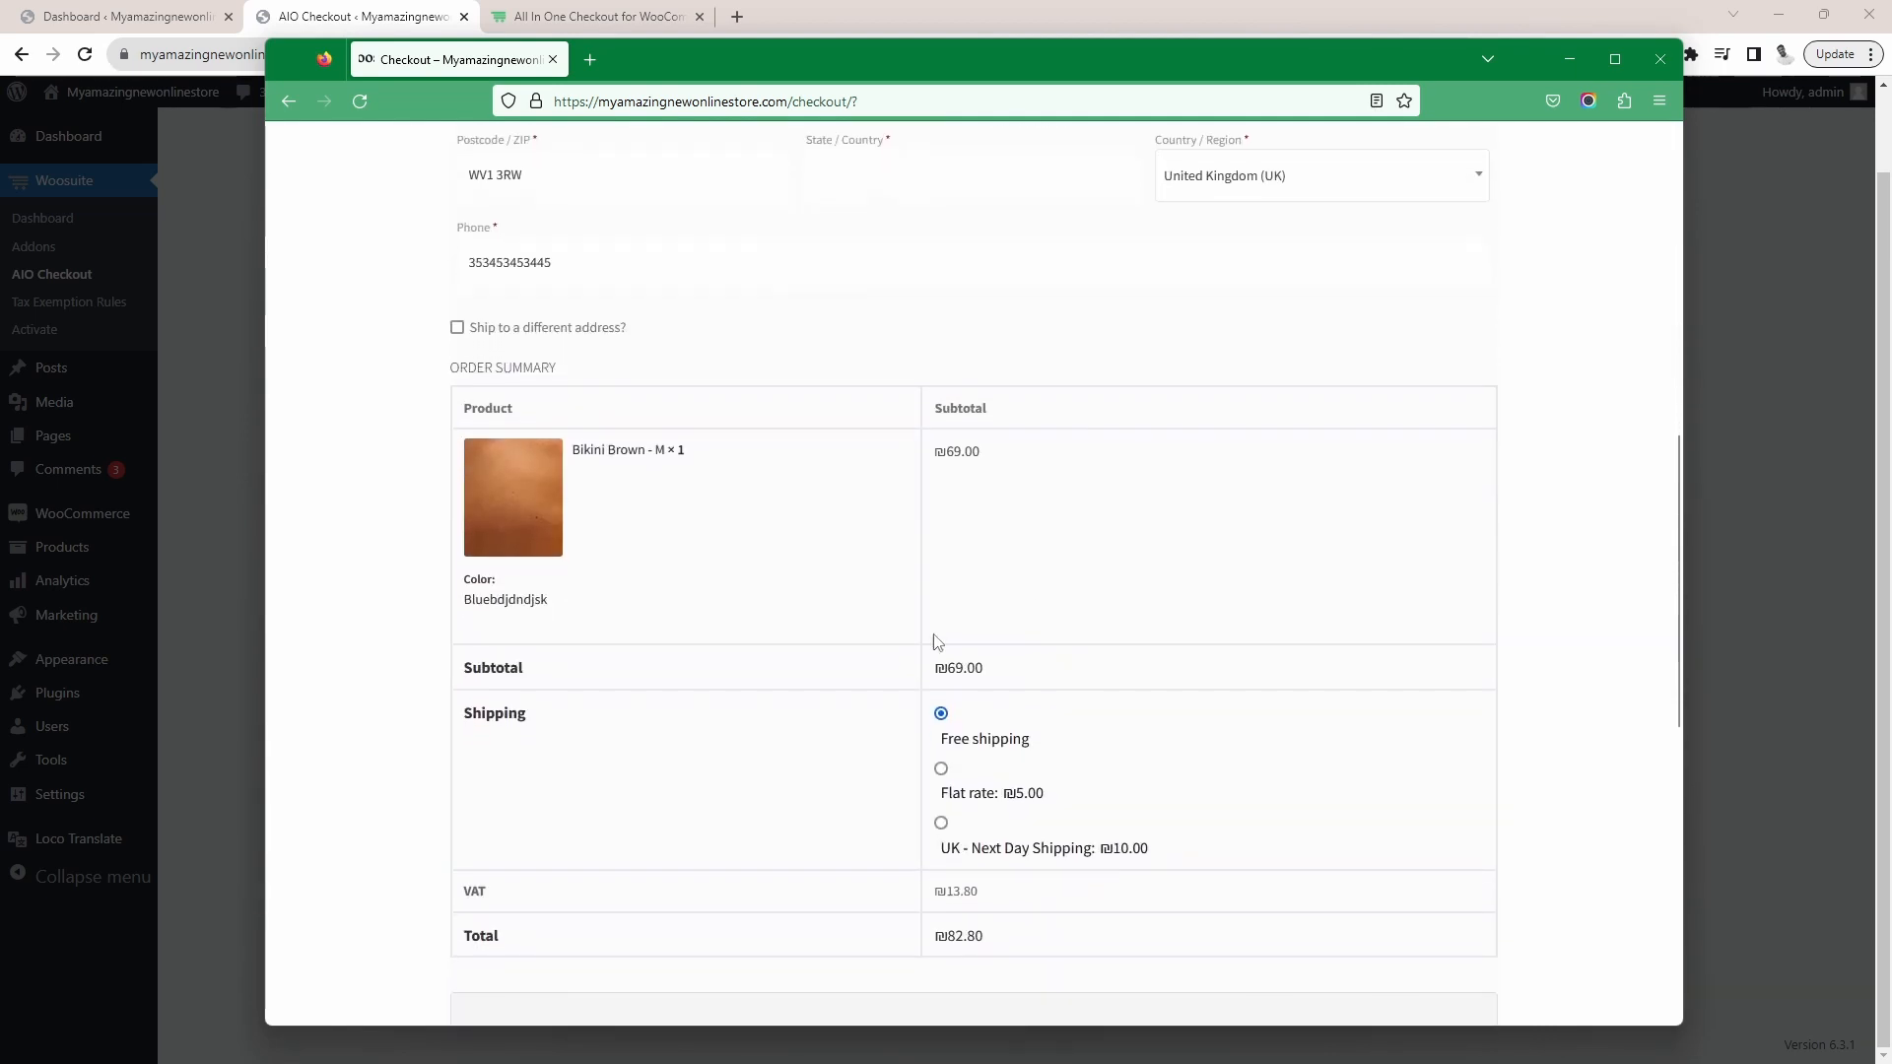
pyautogui.click(1752, 424)
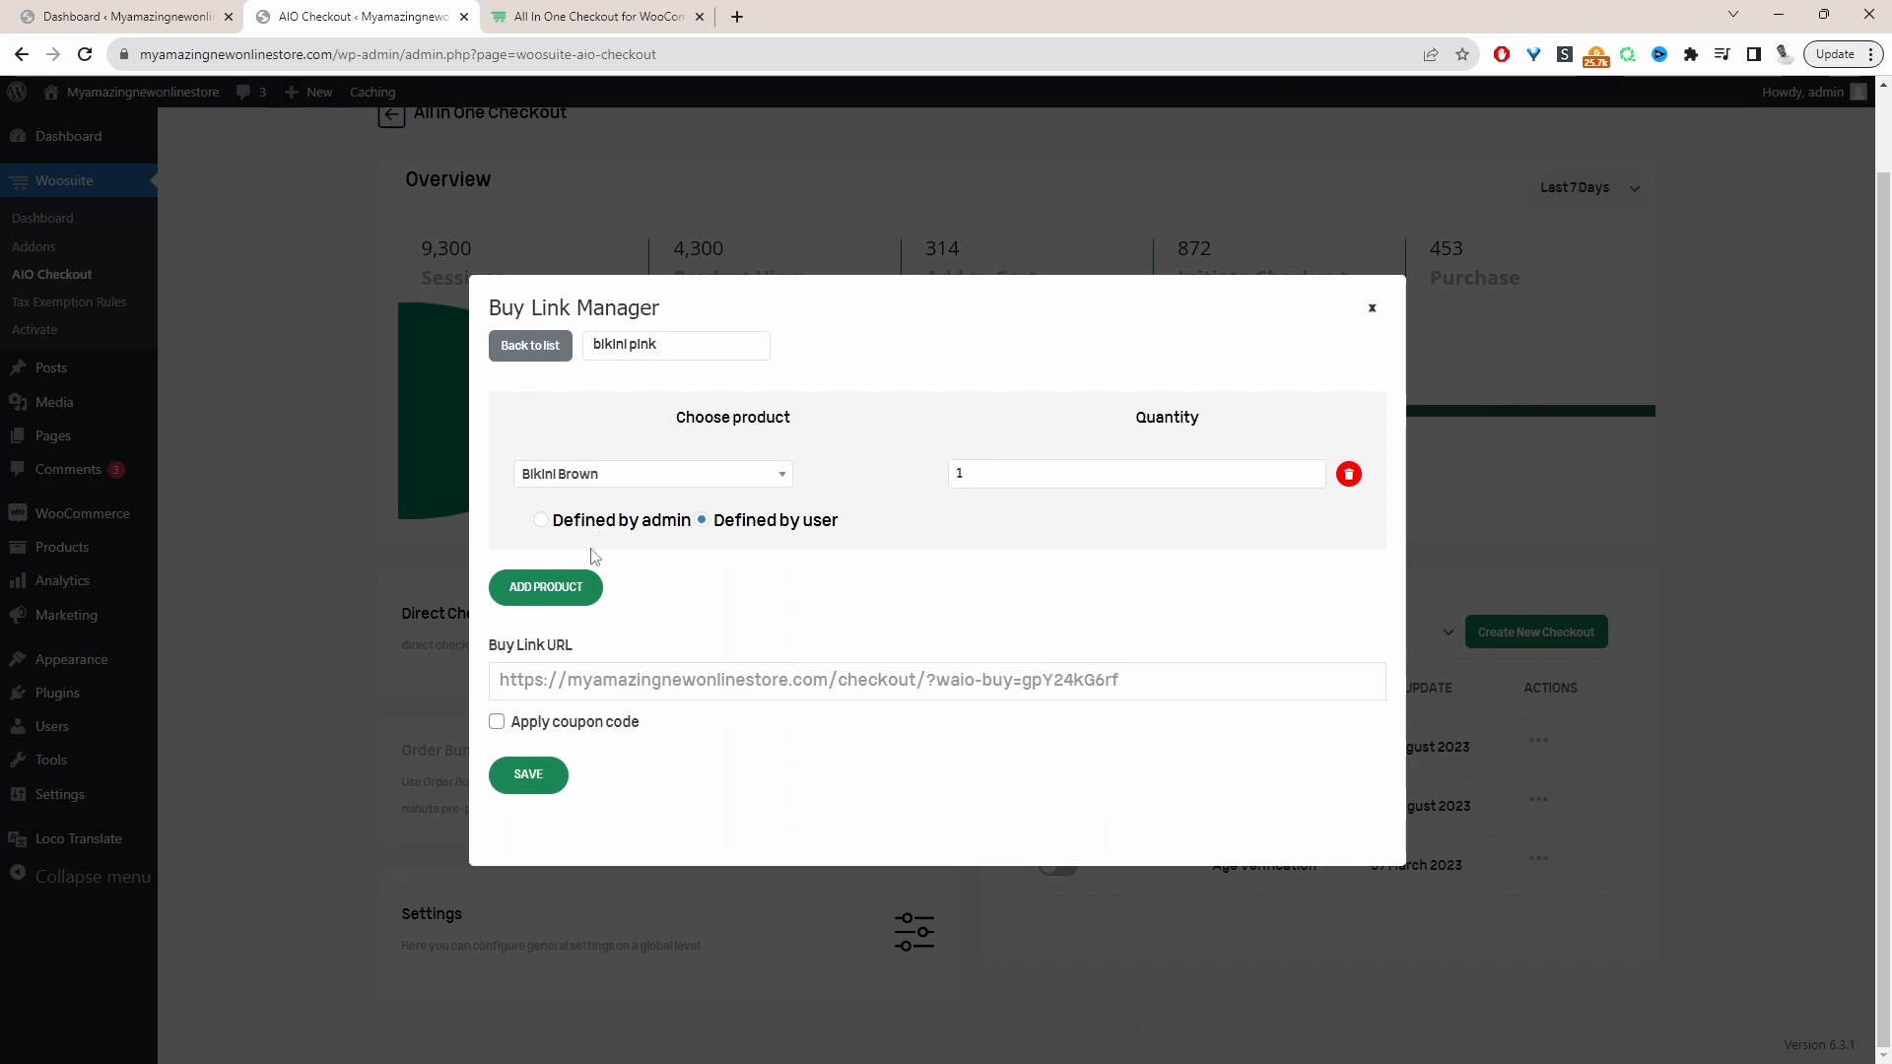
# Add Lavender Grey Cleaner Strawberry to the buy link as a second product with quantity 4 and save the link
pyautogui.click(589, 588)
pyautogui.click(591, 584)
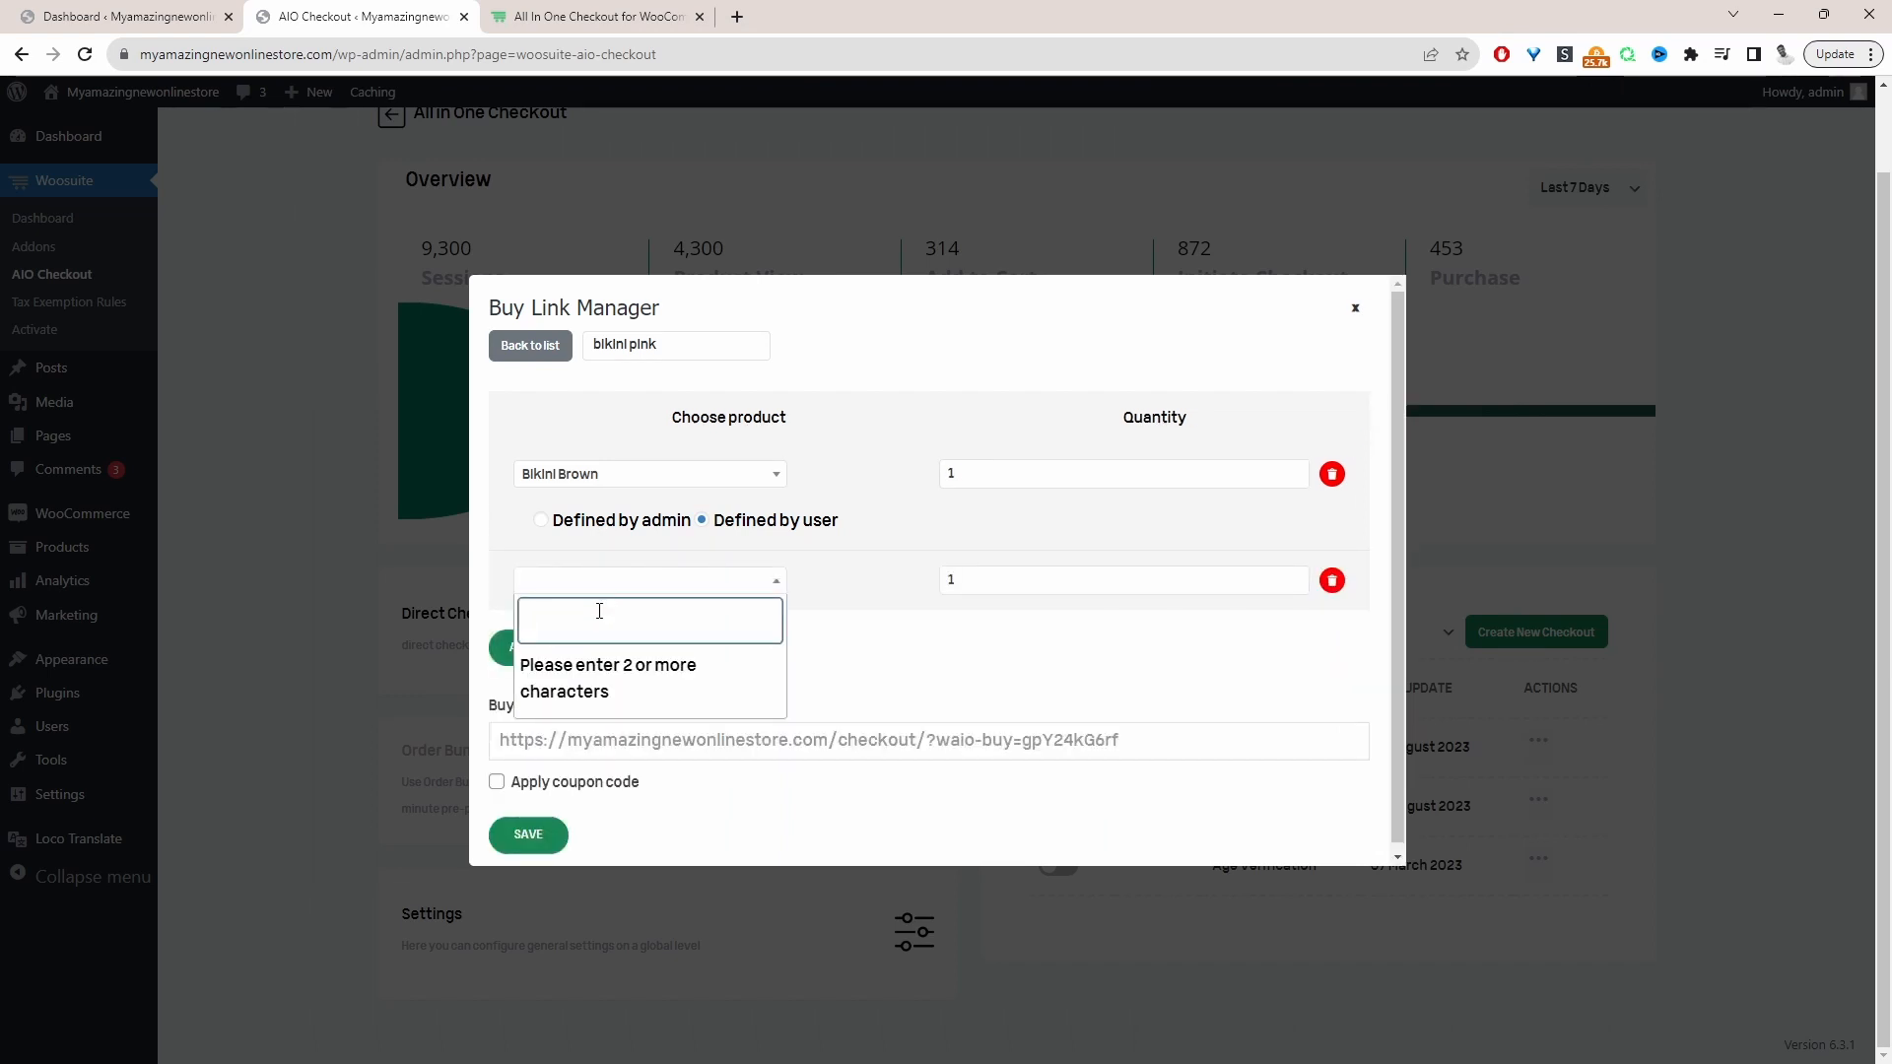
pyautogui.write('lav')
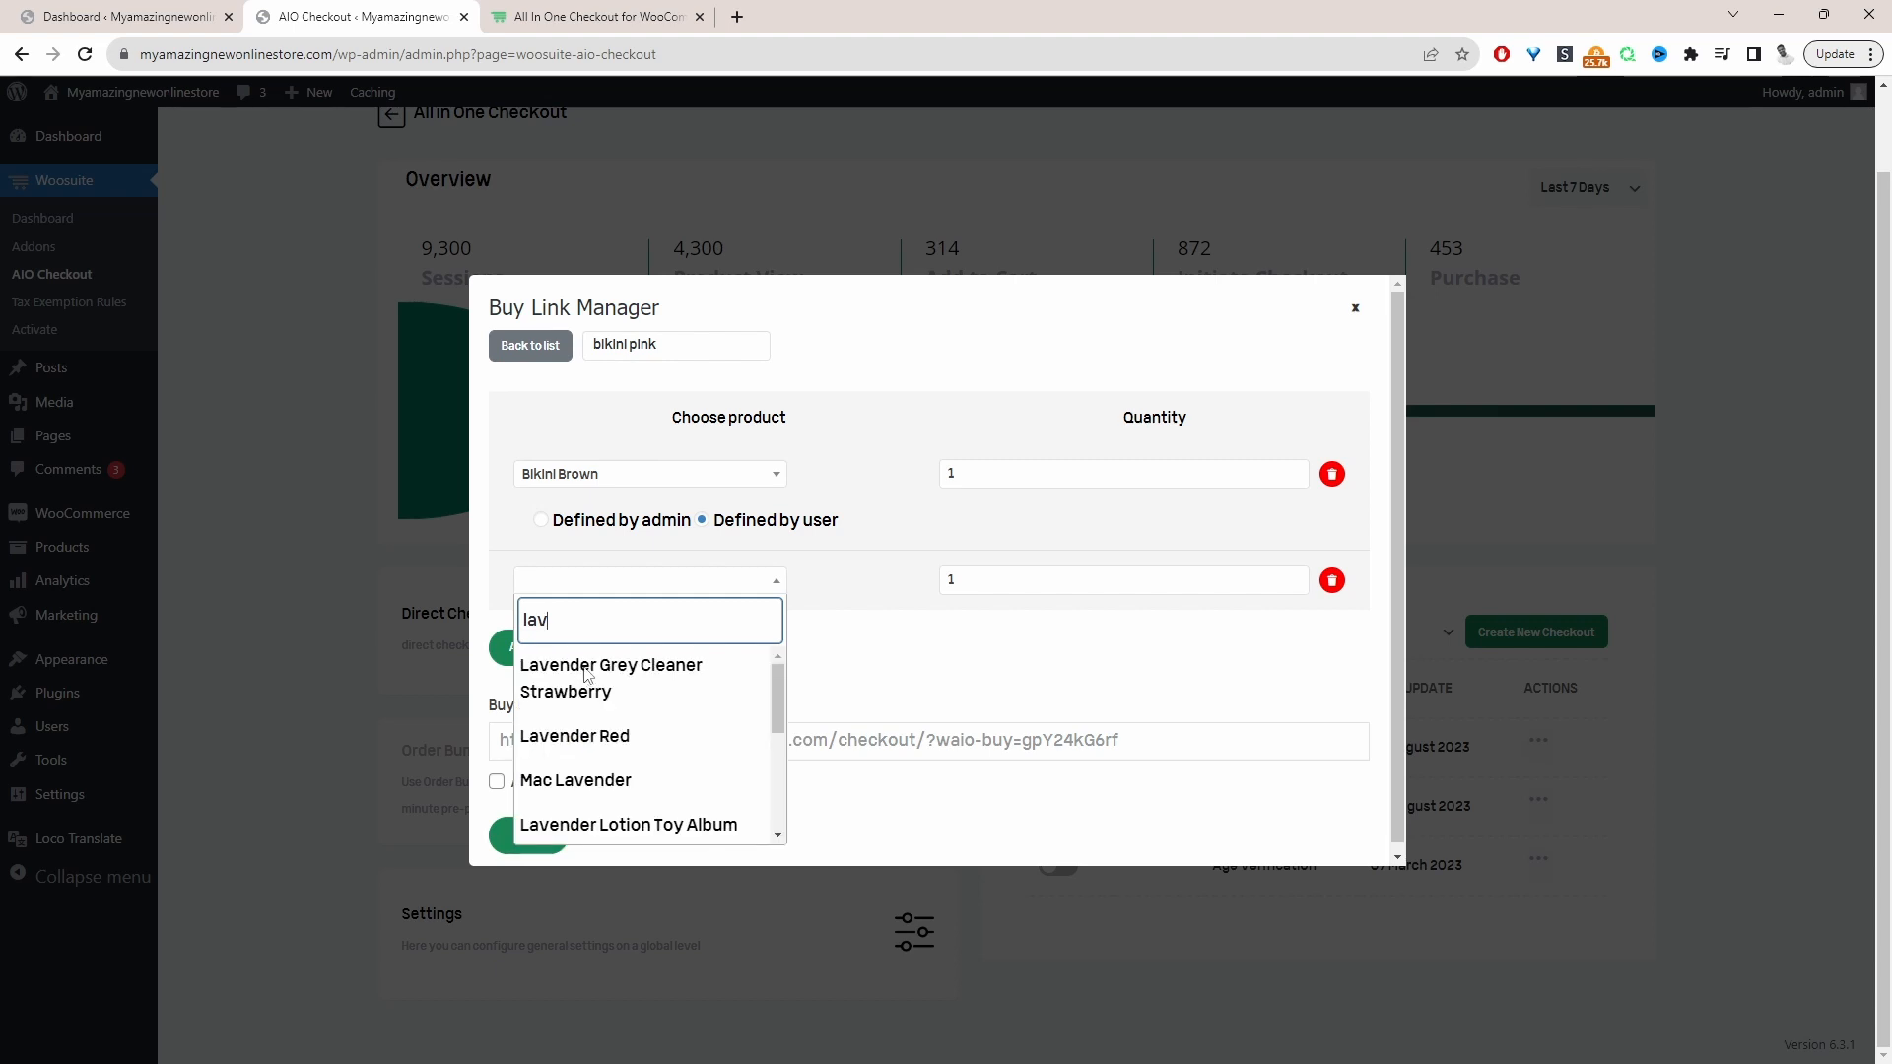
pyautogui.click(587, 674)
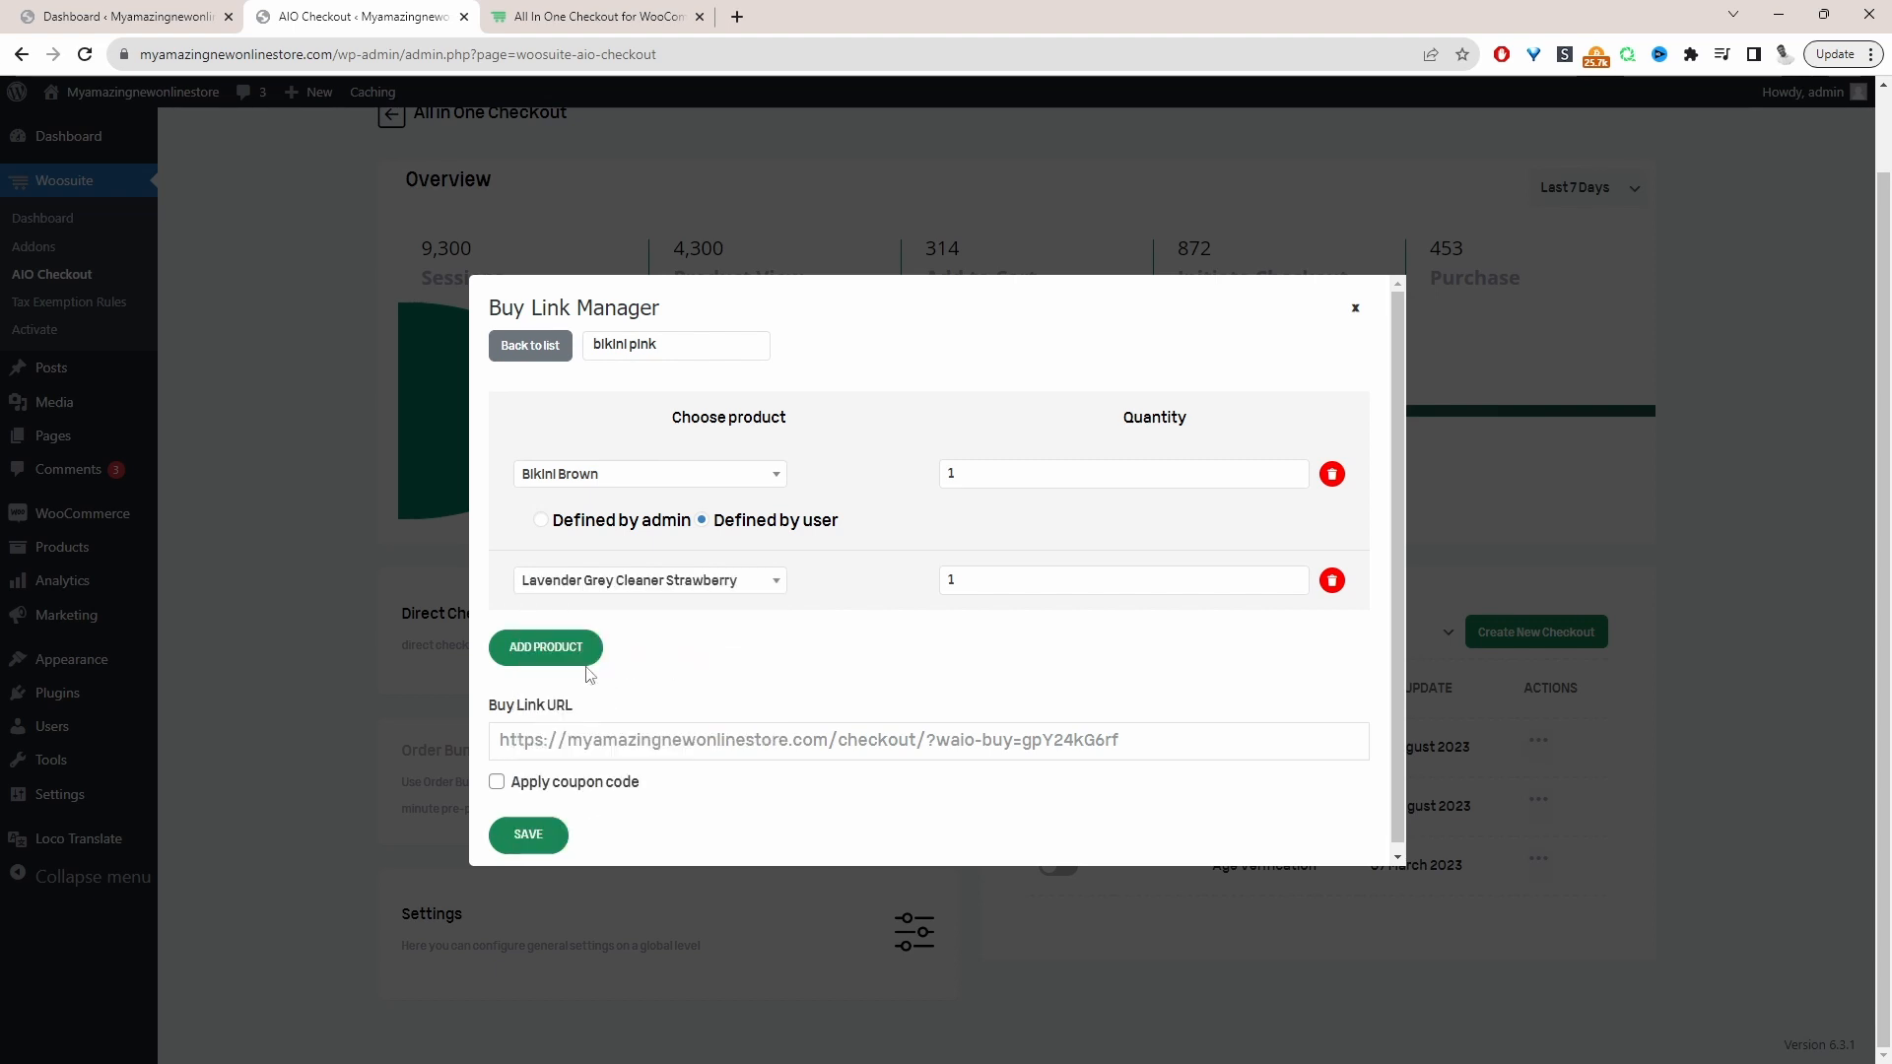
pyautogui.click(1294, 576)
pyautogui.click(1294, 575)
pyautogui.click(1294, 576)
pyautogui.click(1266, 660)
pyautogui.scroll(-1, 788, 734)
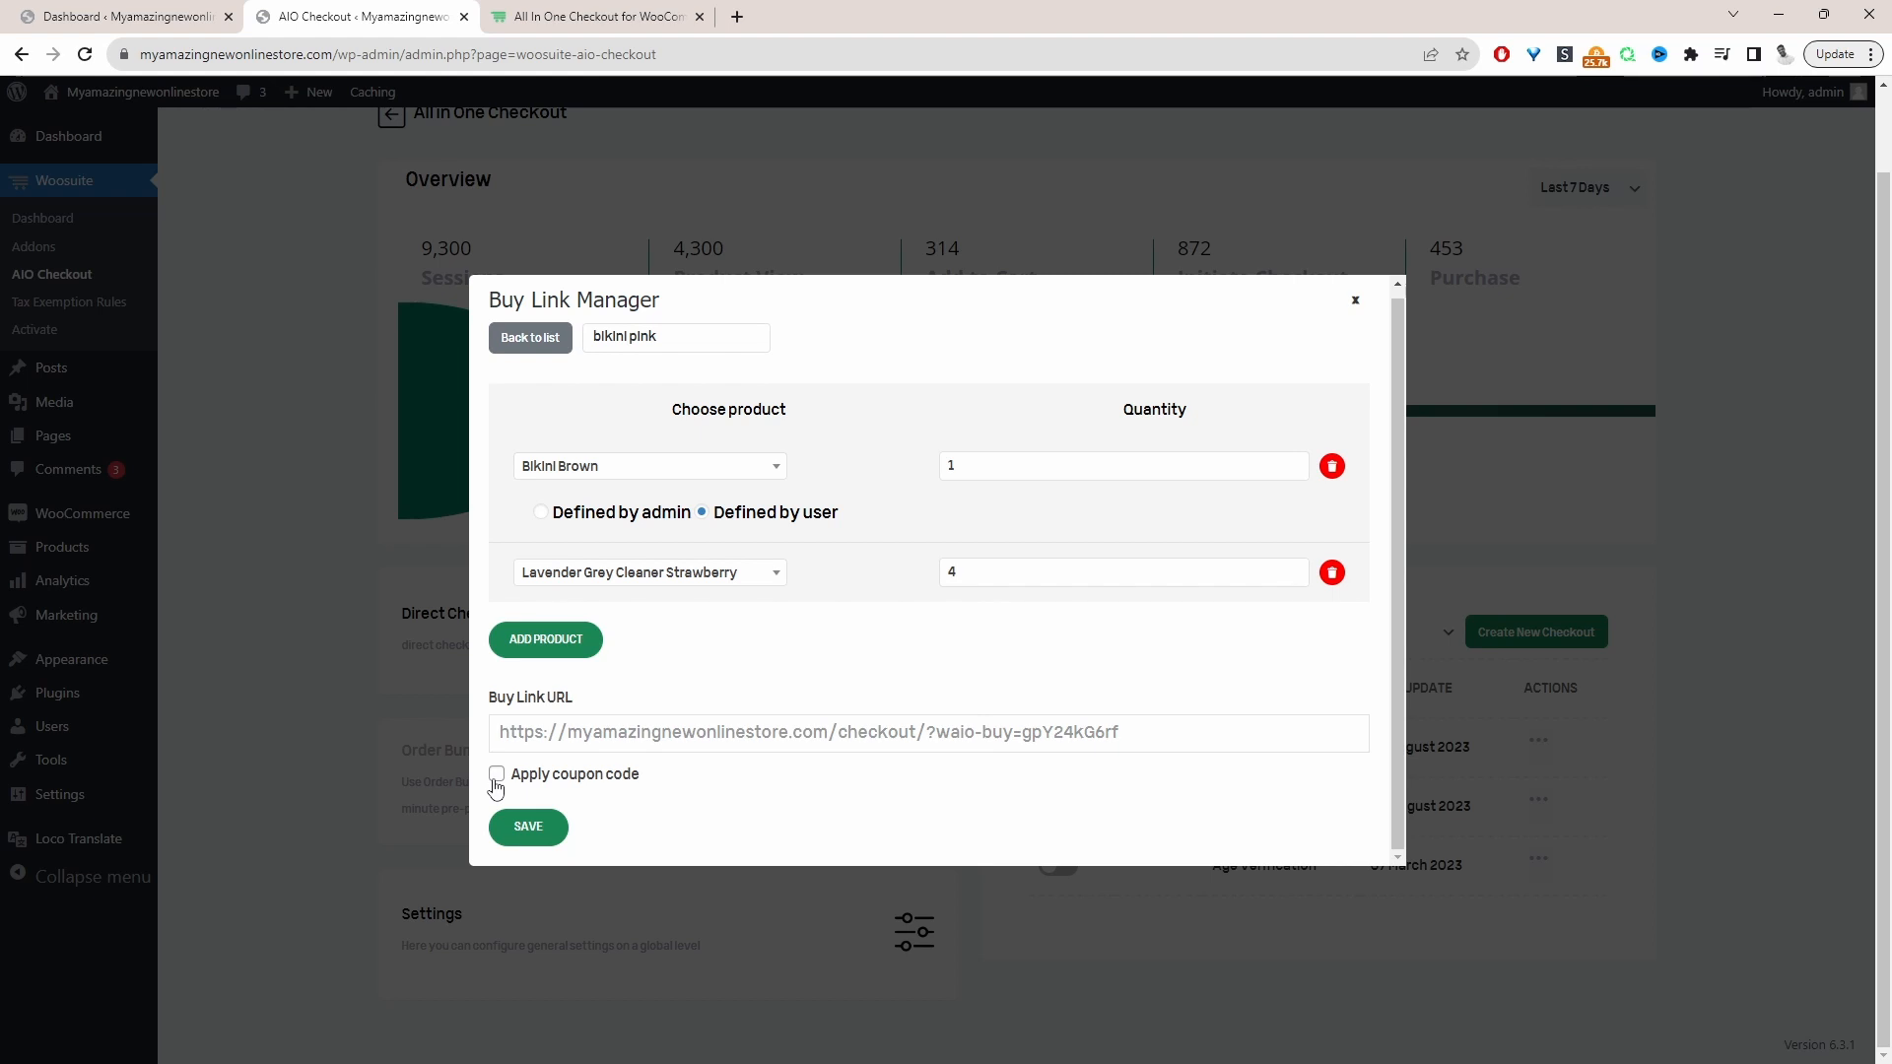
pyautogui.click(538, 836)
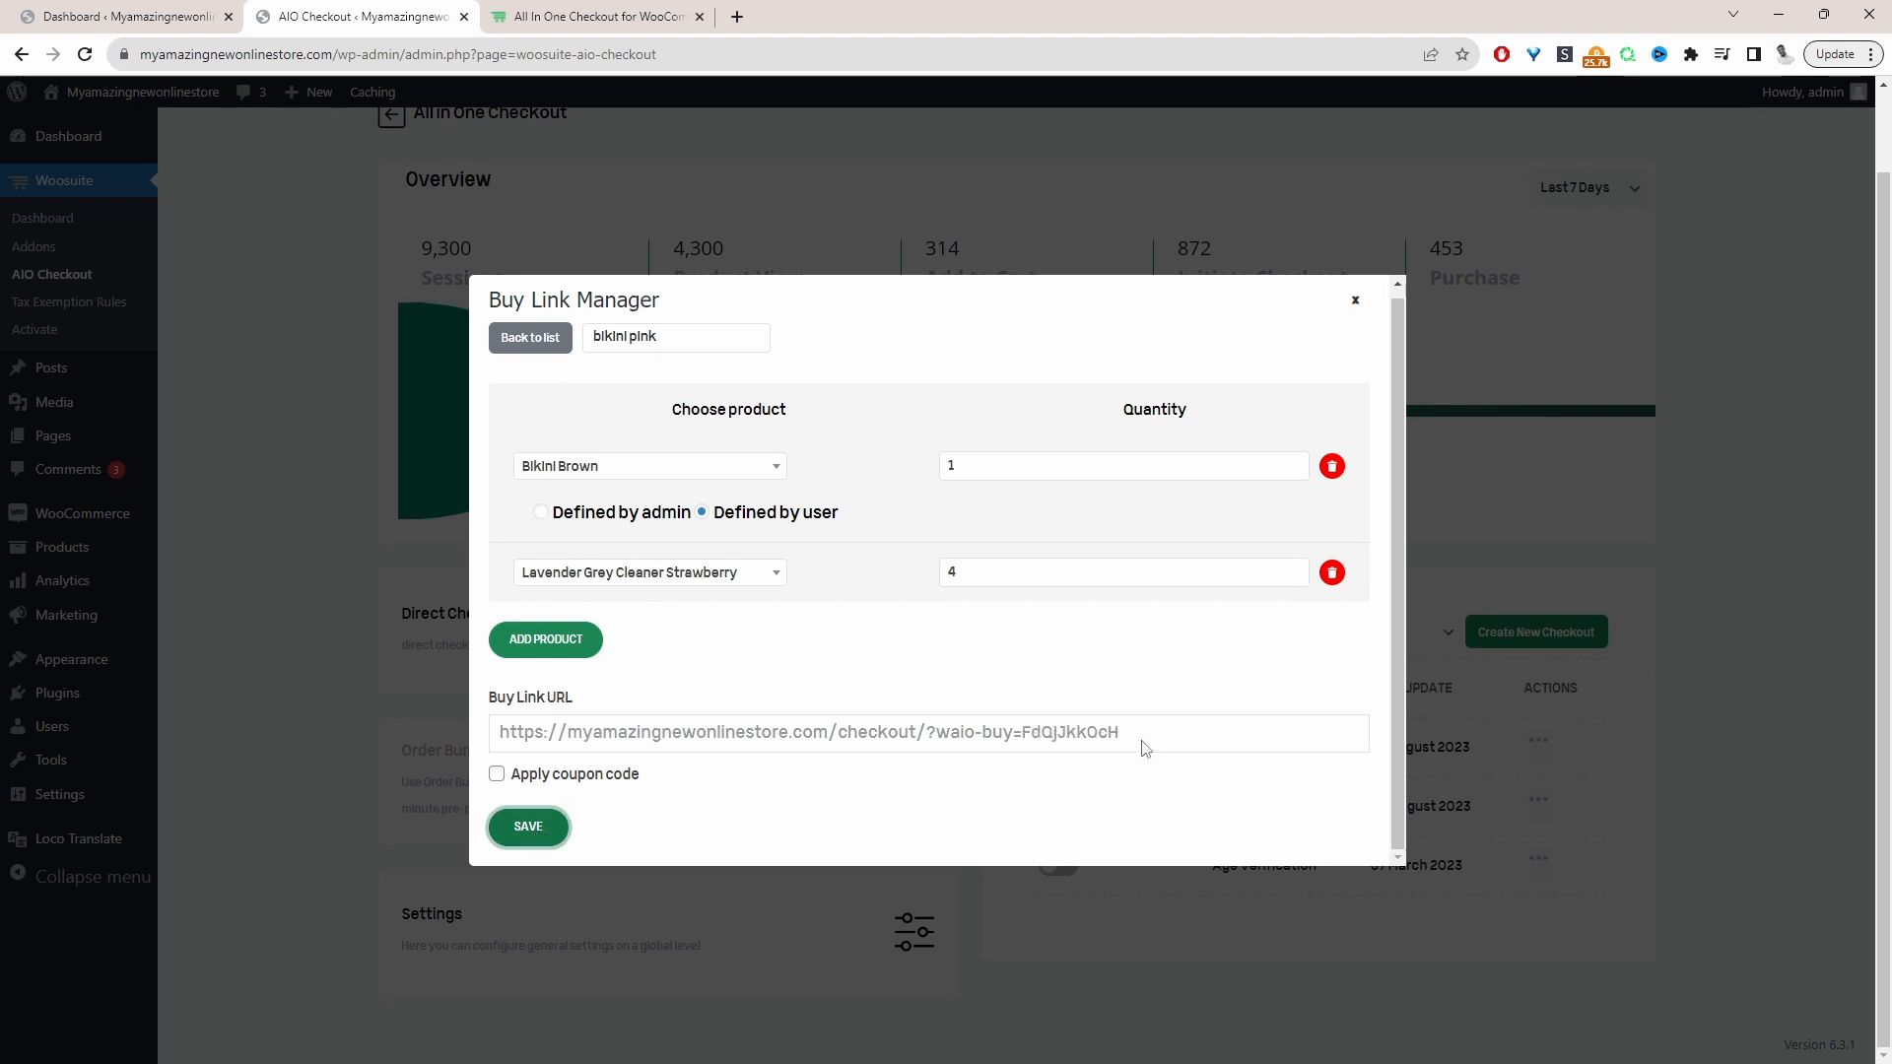
# Load the new Buy Link URL in Firefox and add Bikini Brown to the cart in size L and color Greenvskshdjke
pyautogui.moveTo(1133, 735); pyautogui.dragTo(496, 747)
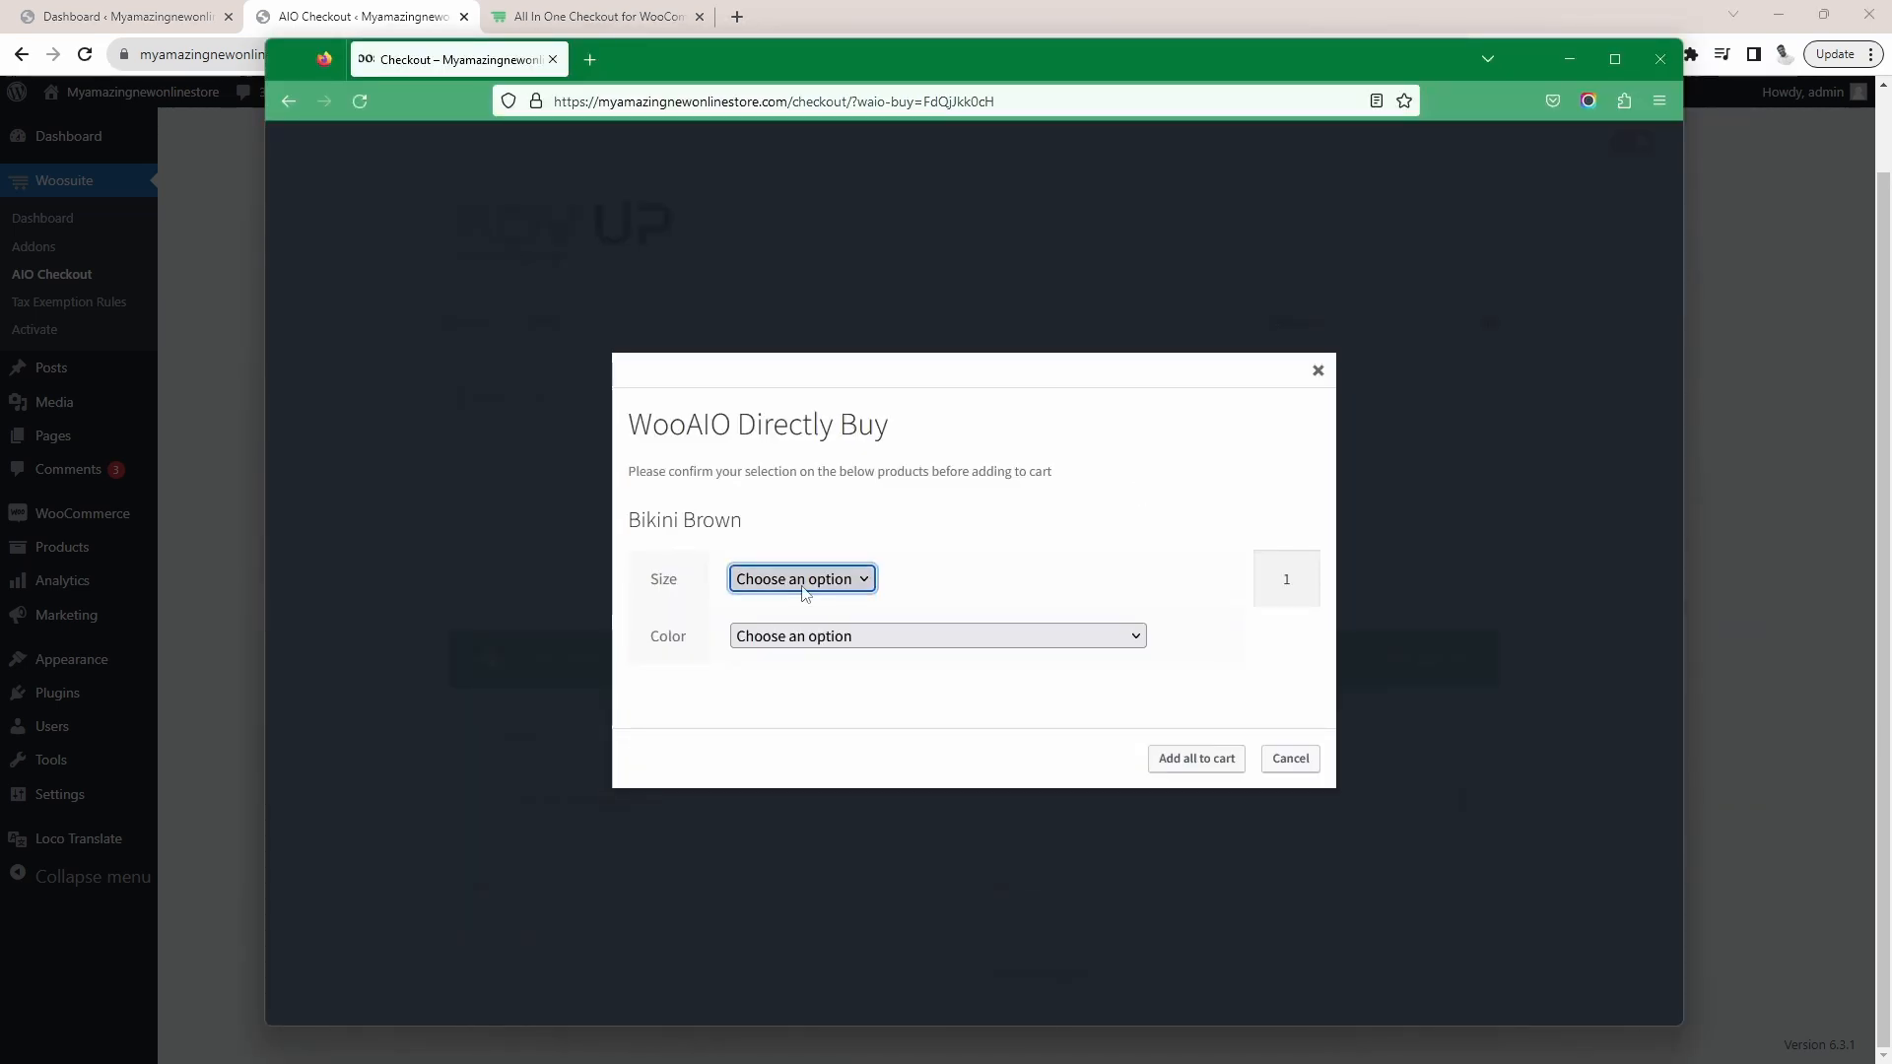
pyautogui.click(805, 589)
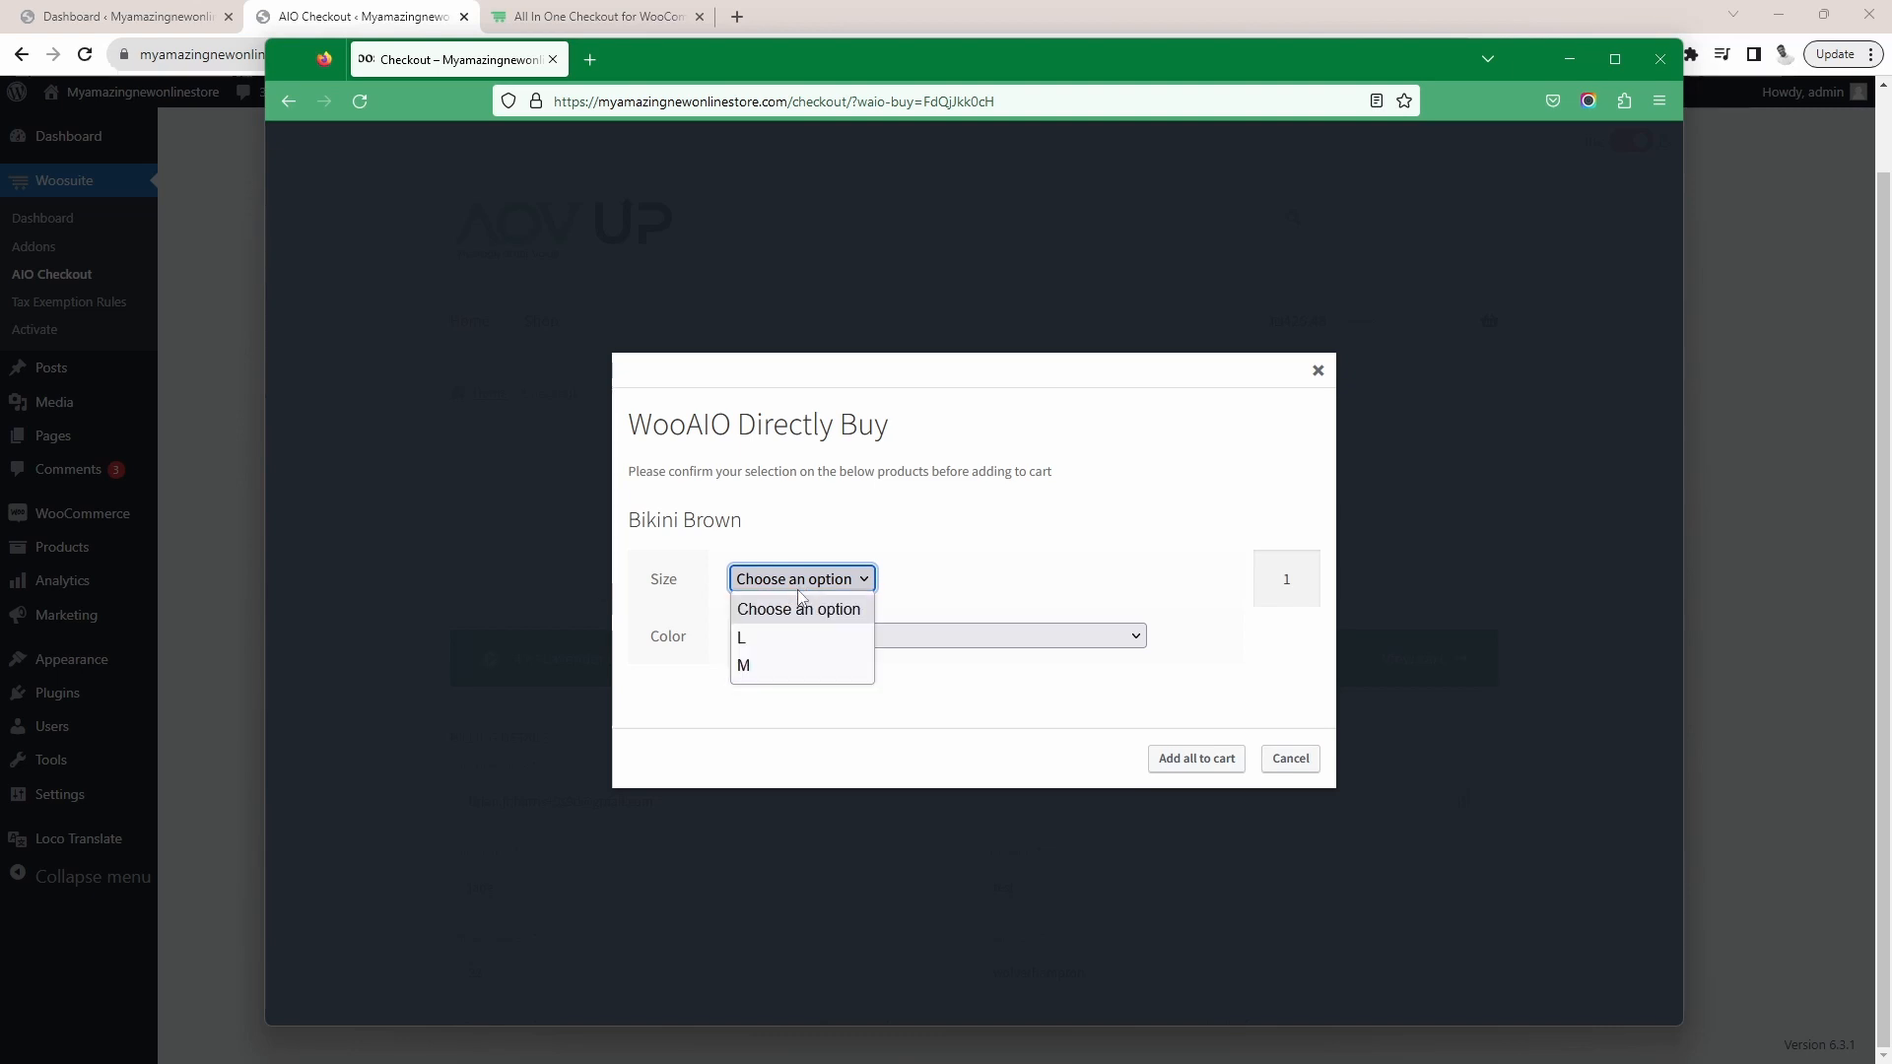
pyautogui.click(782, 633)
pyautogui.click(784, 638)
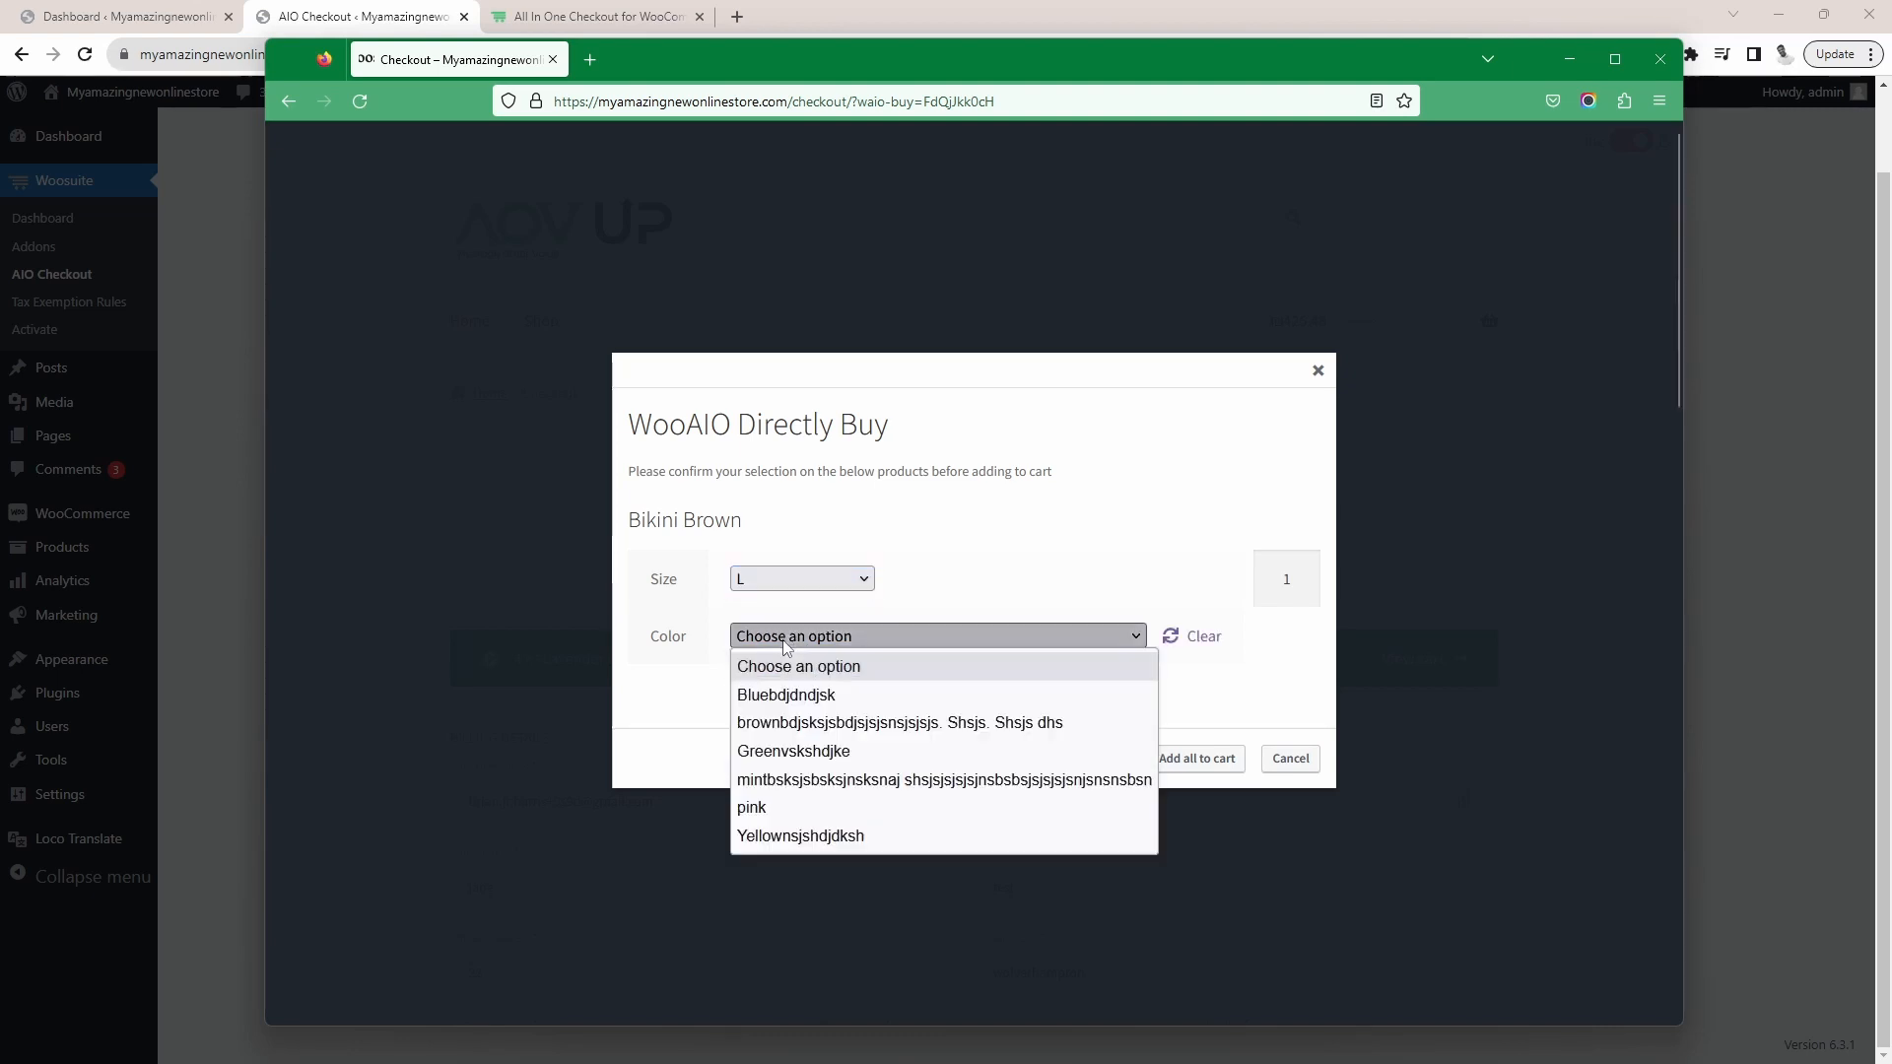
pyautogui.click(793, 751)
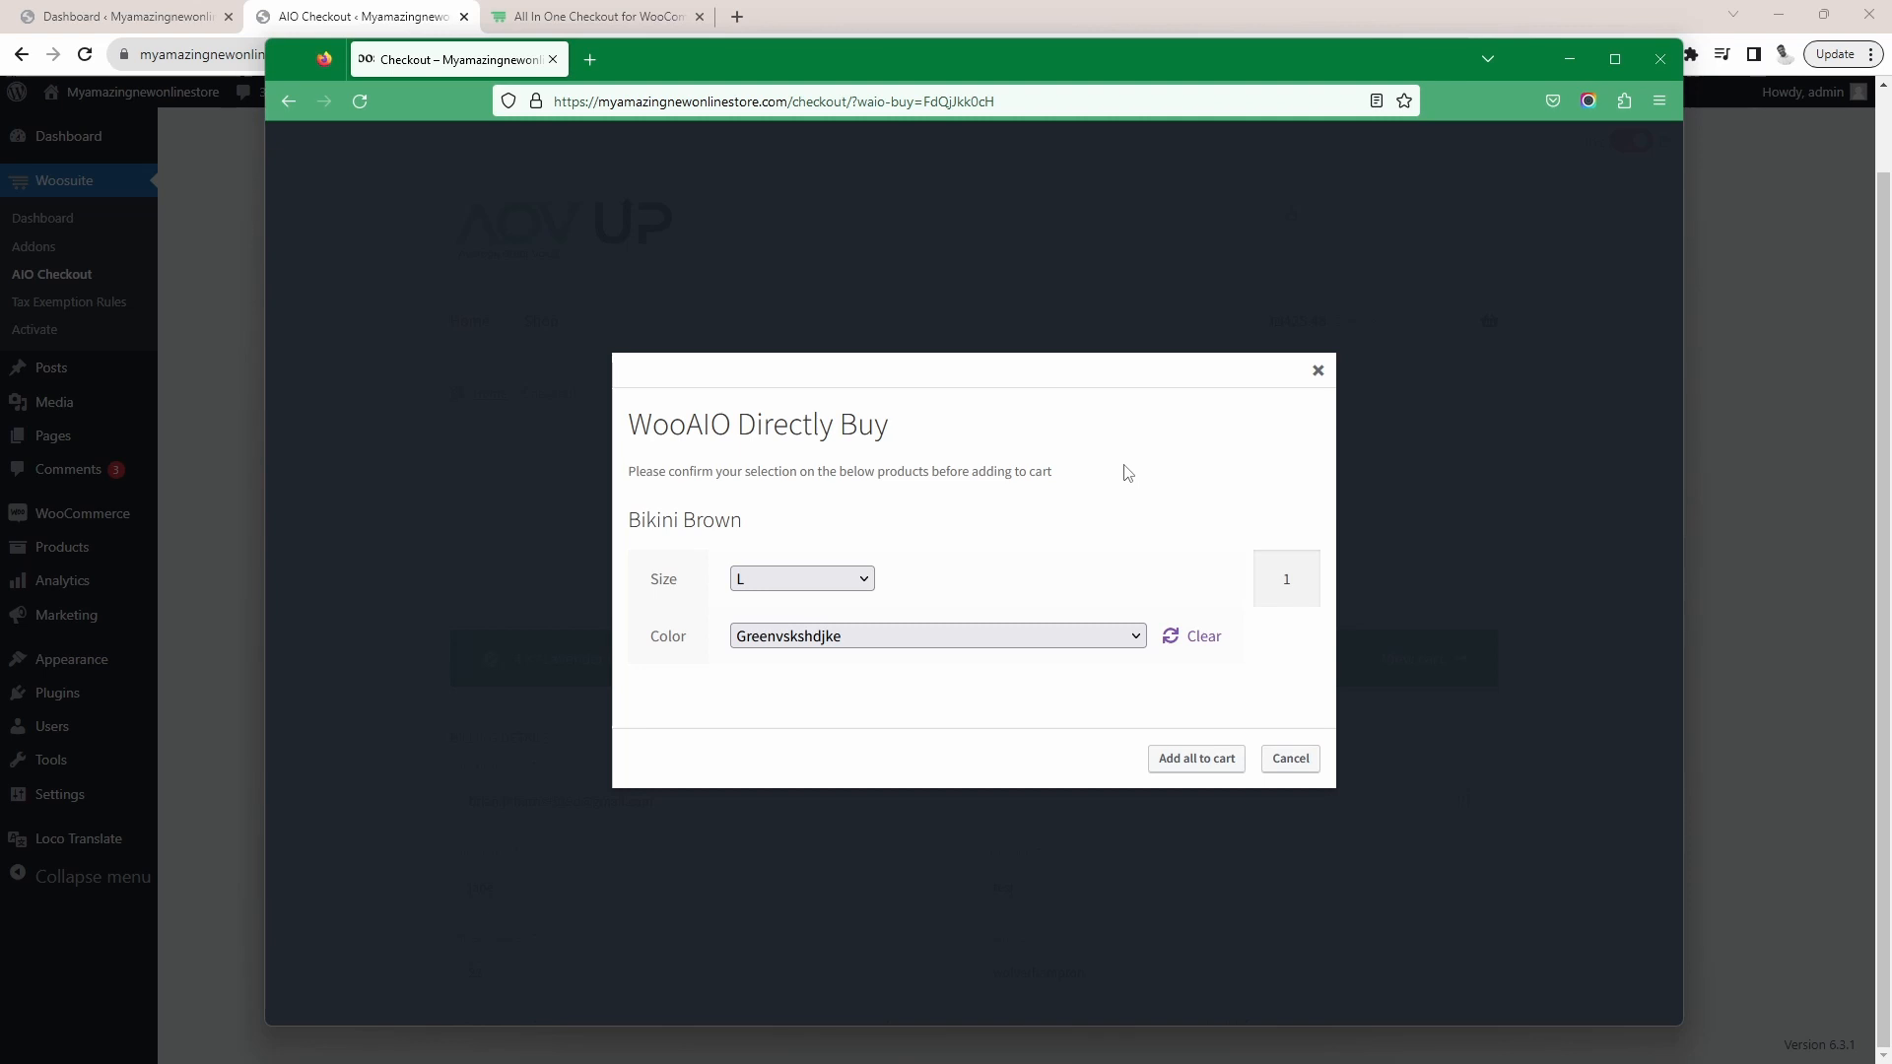
pyautogui.moveTo(1116, 477); pyautogui.dragTo(636, 441)
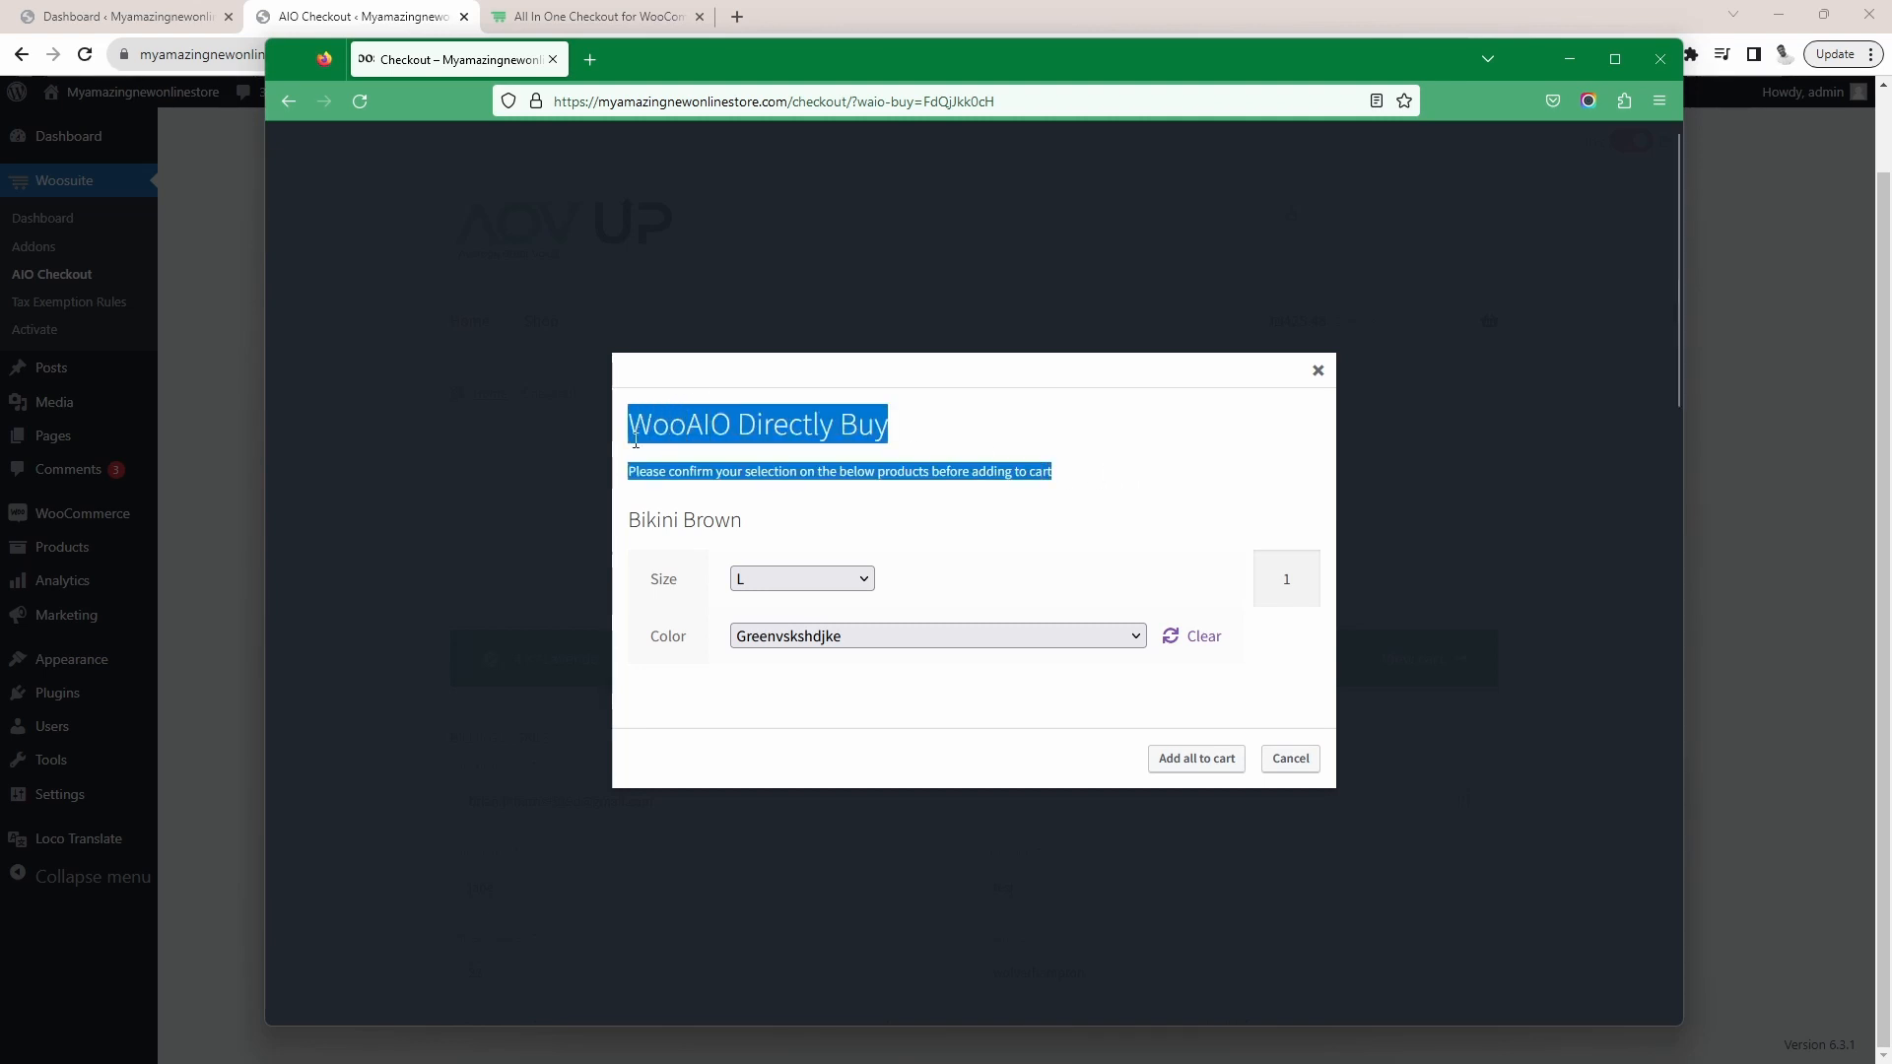
pyautogui.click(1204, 761)
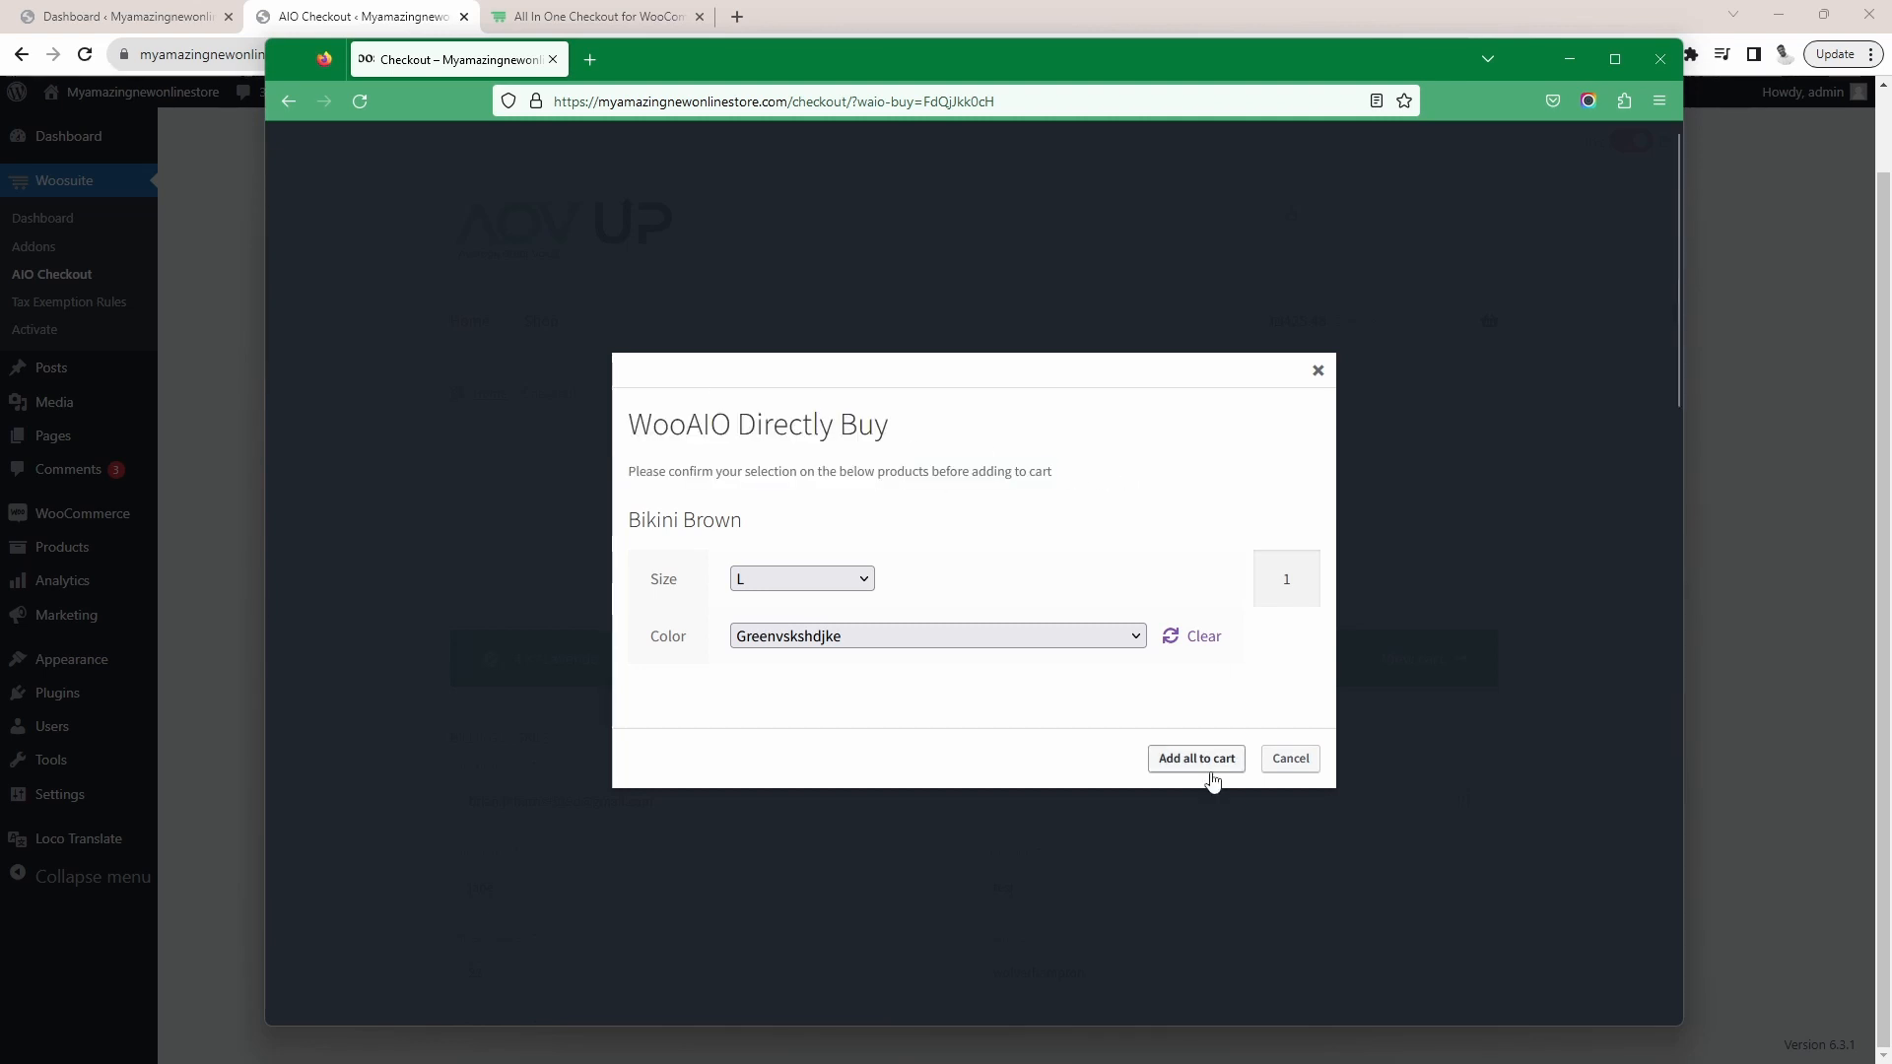
# Set the tax display to INC and check the order summary's products before returning to the Buy Link Manager
pyautogui.scroll(-10, 1165, 654)
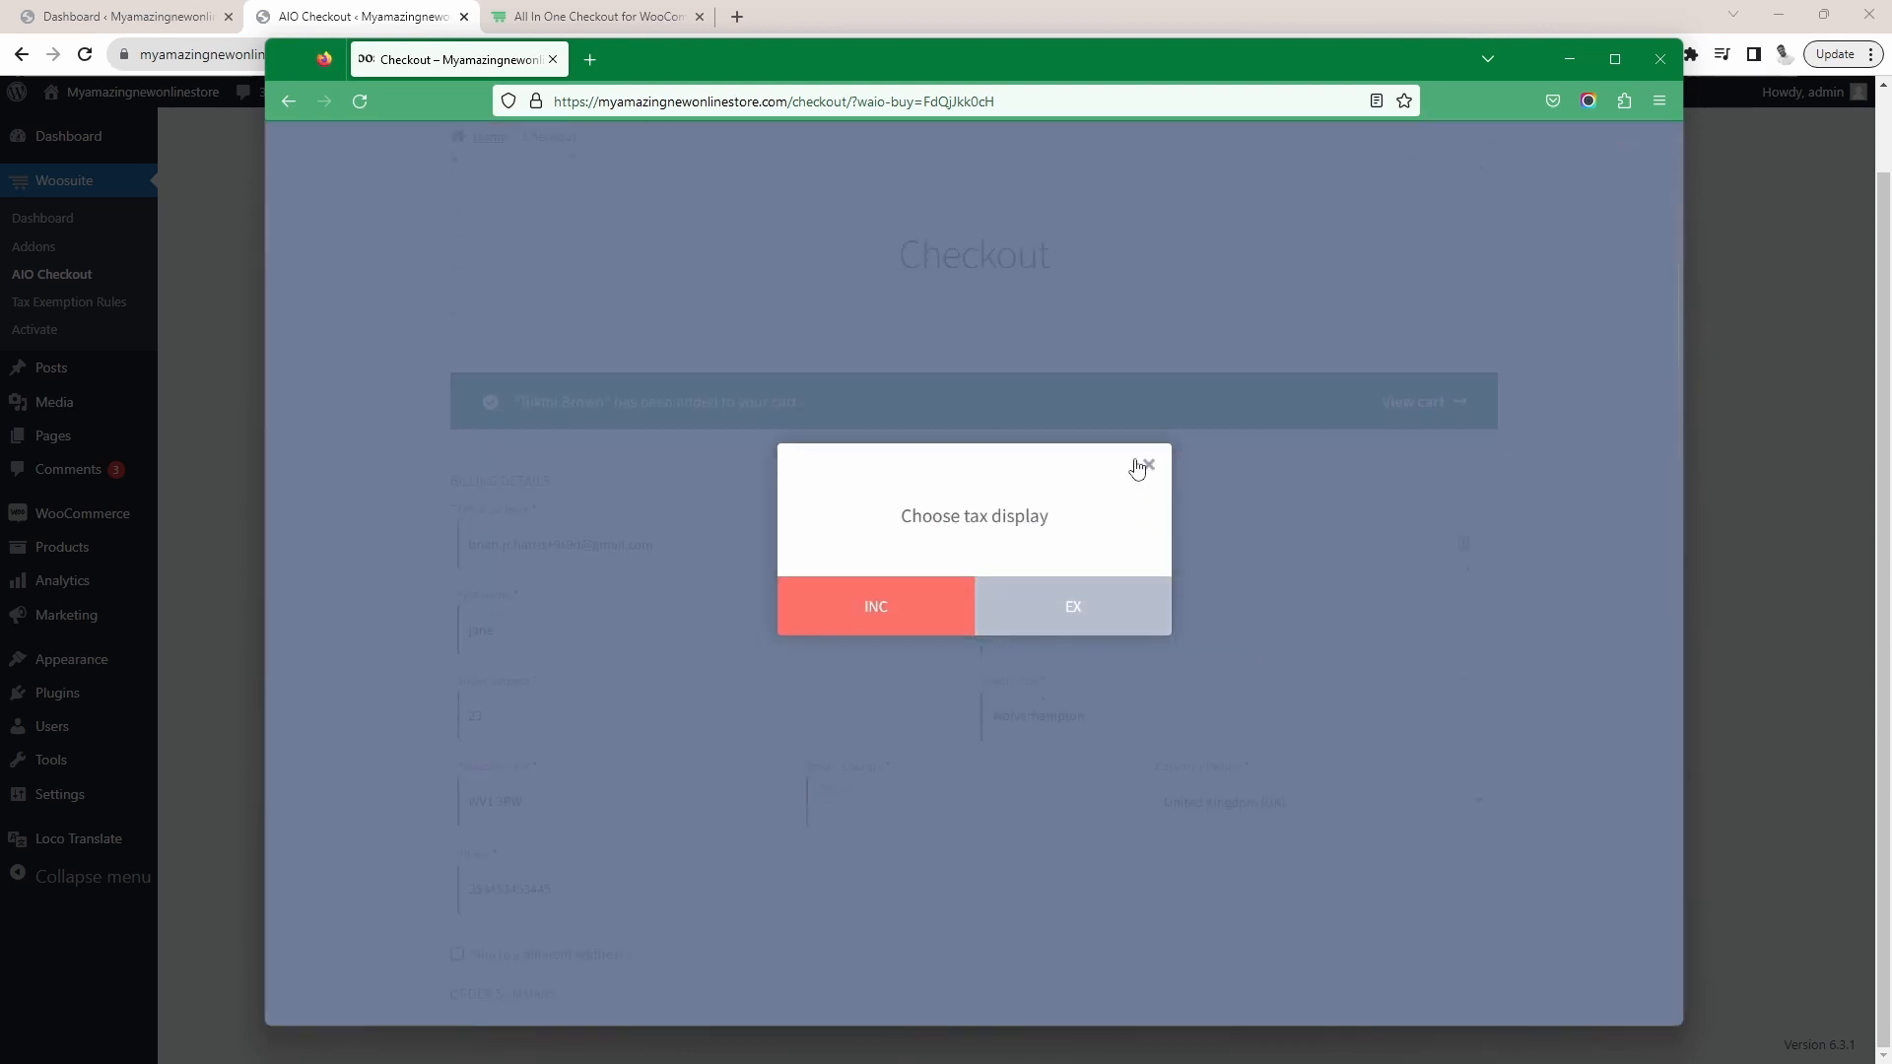
pyautogui.click(956, 616)
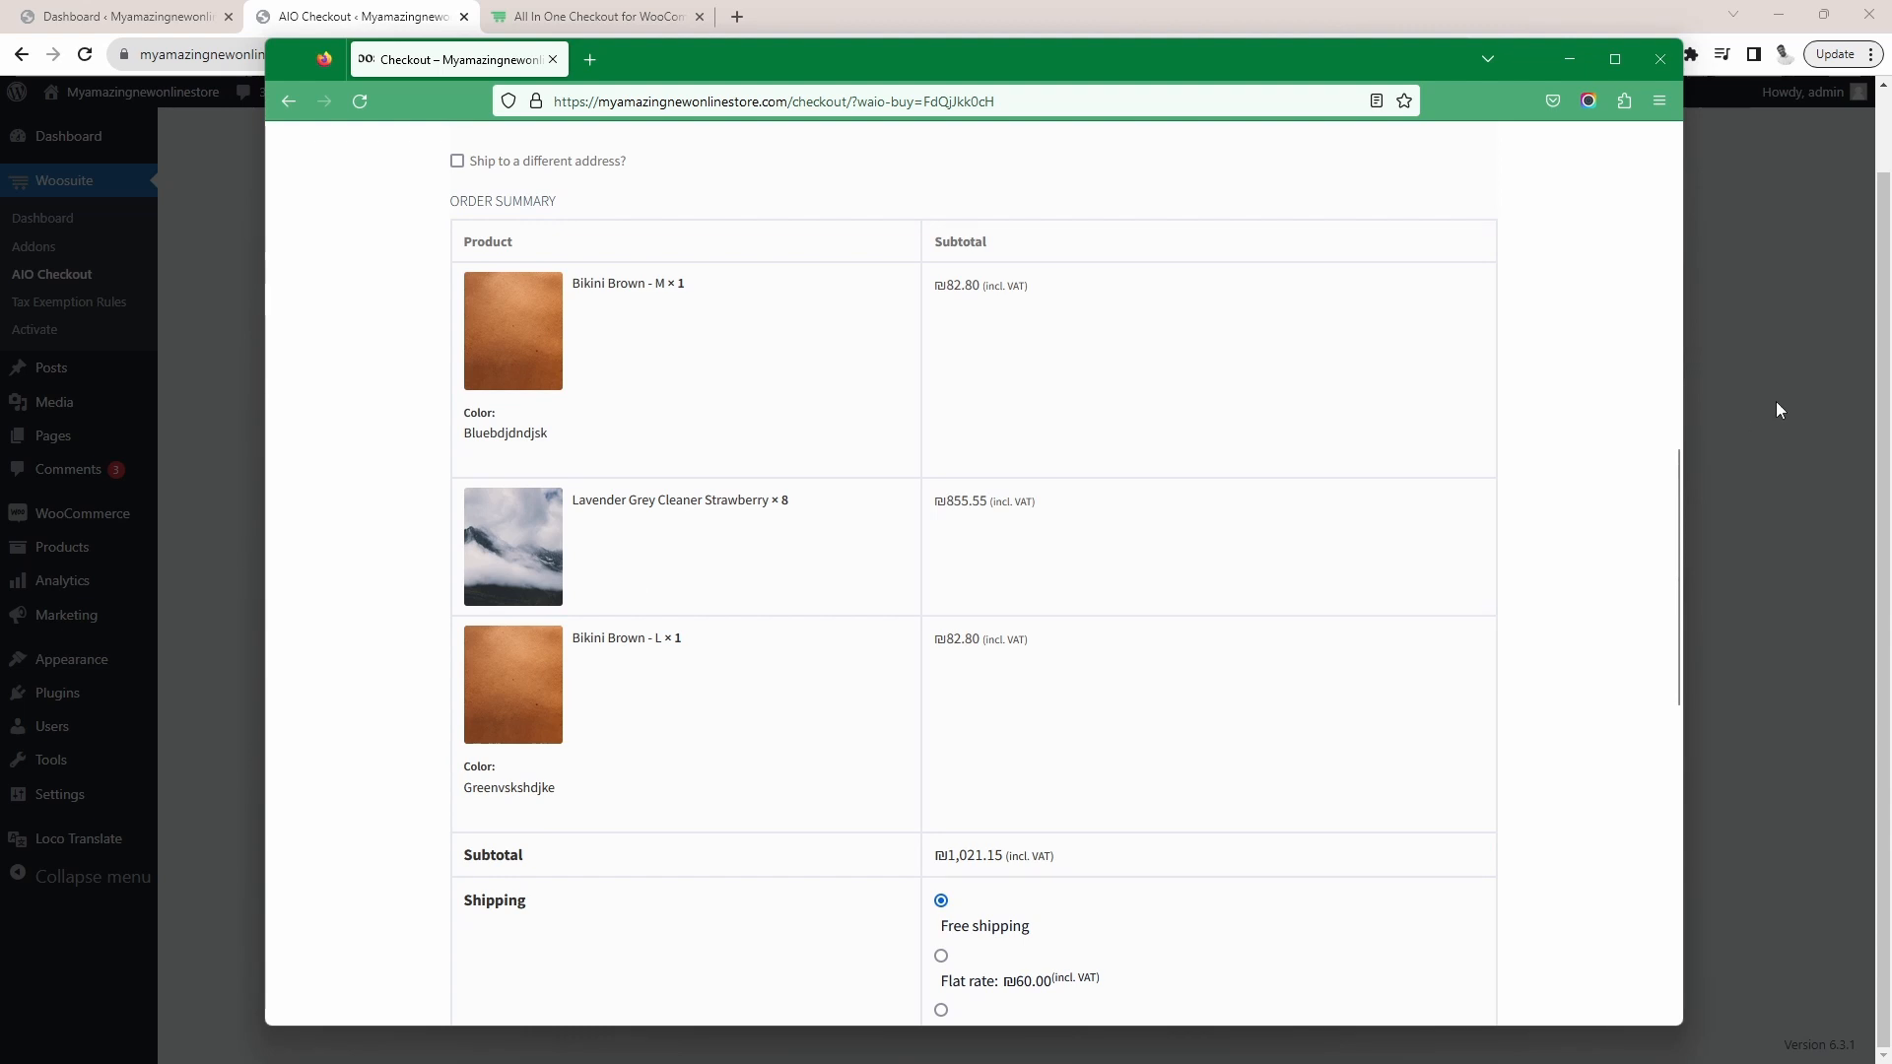
pyautogui.click(1887, 260)
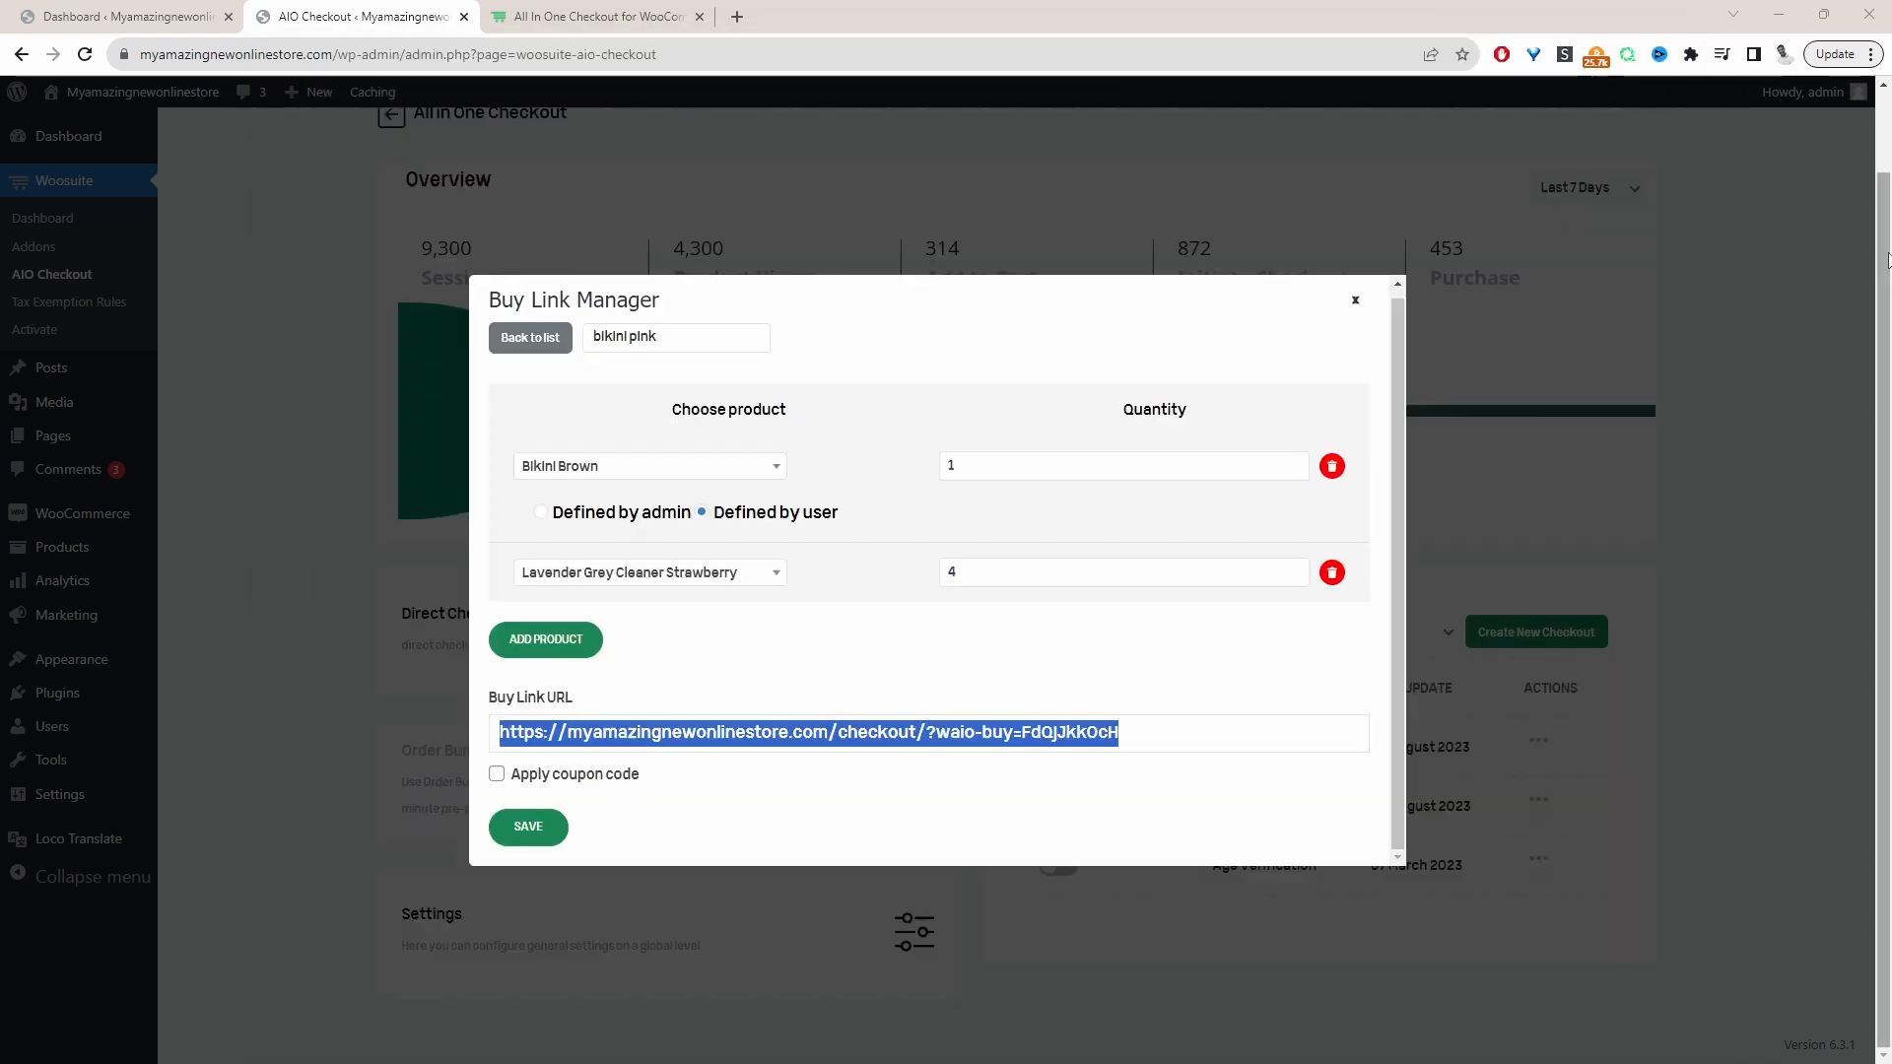
# Enable a coupon code for the buy link, enter fab10 and save the link
pyautogui.click(496, 775)
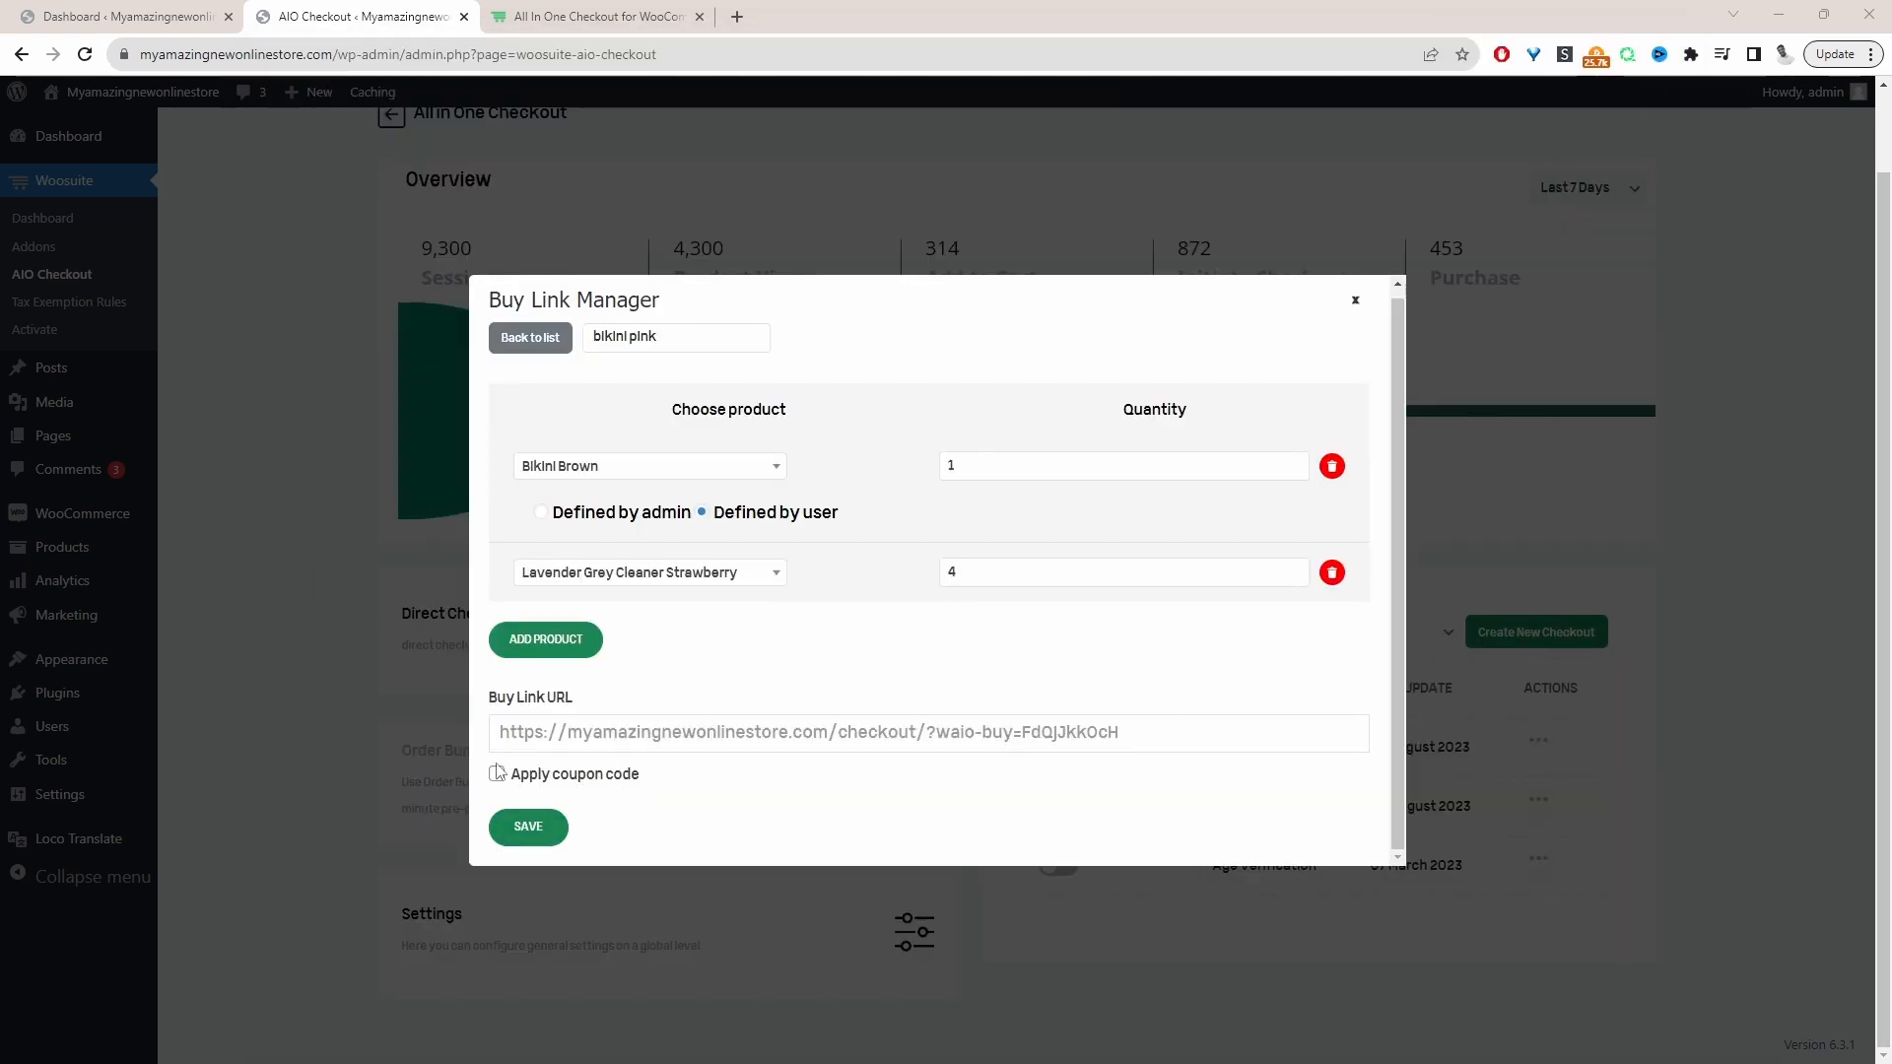
pyautogui.scroll(-1, 563, 793)
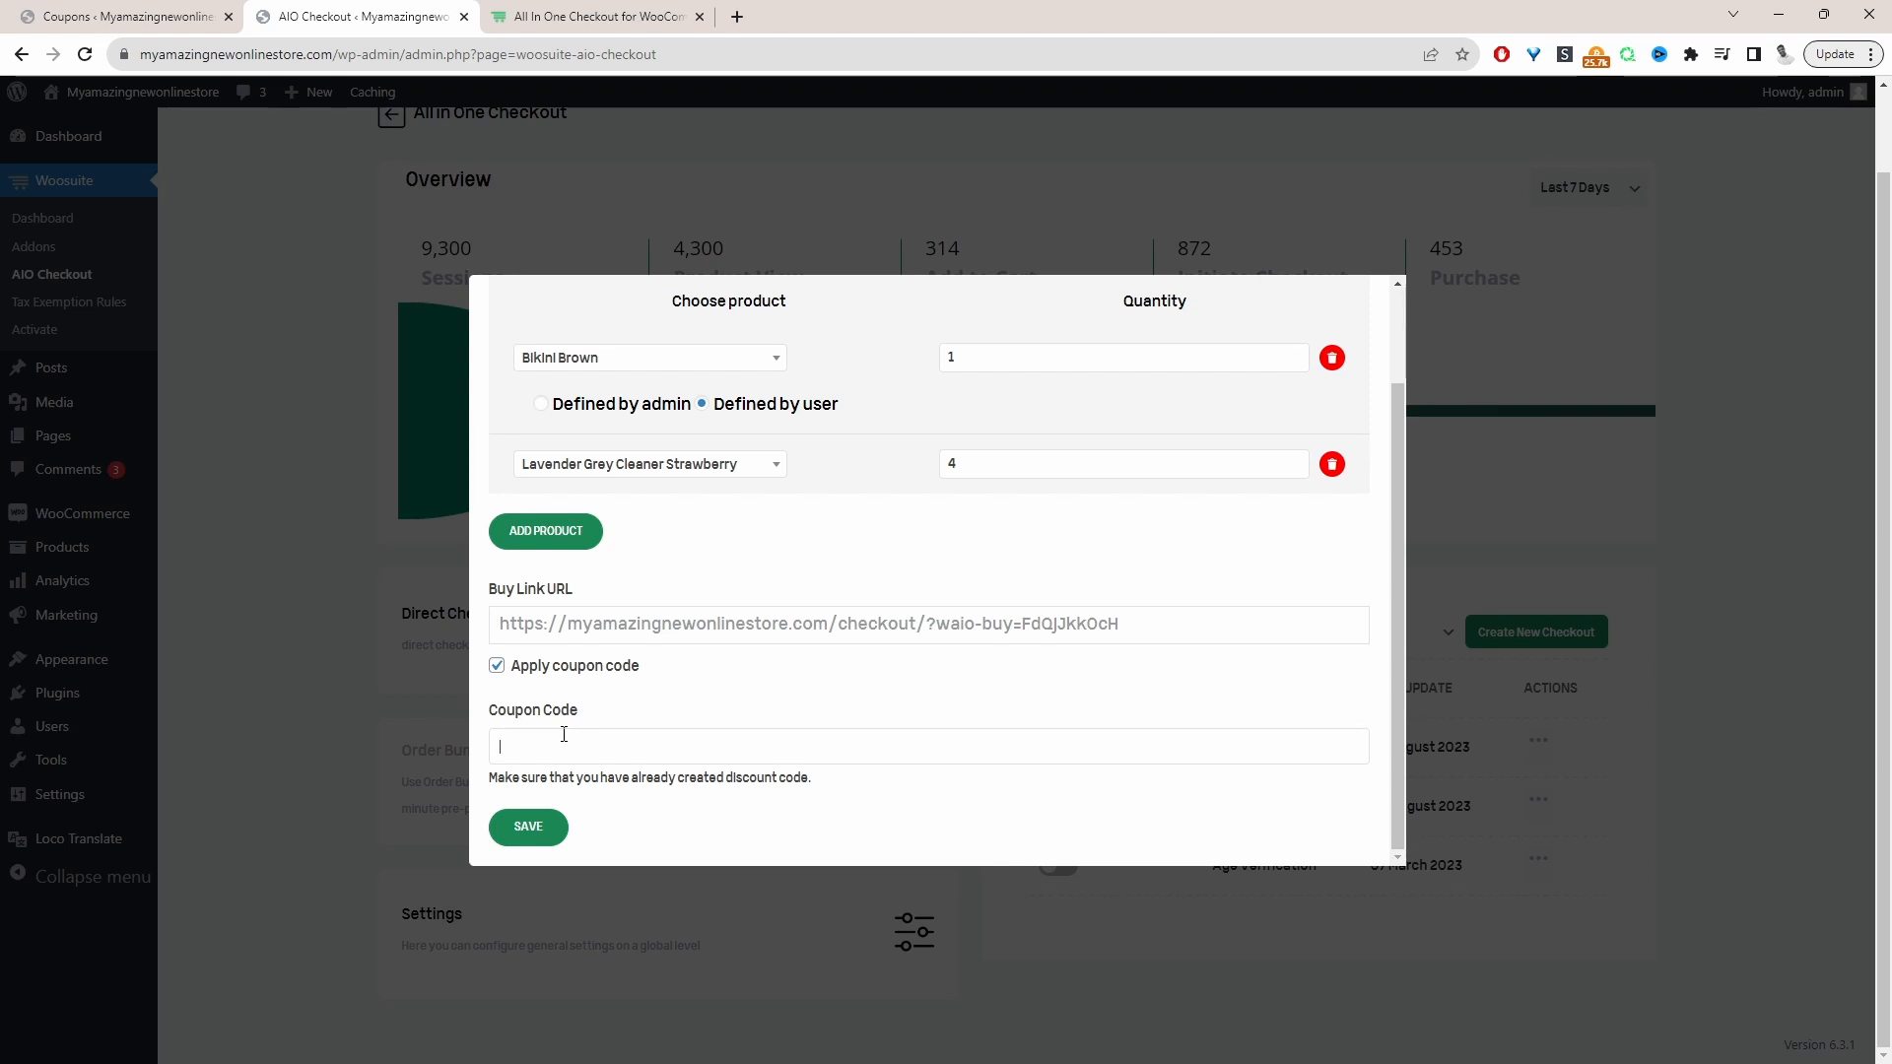
pyautogui.write('fab10')
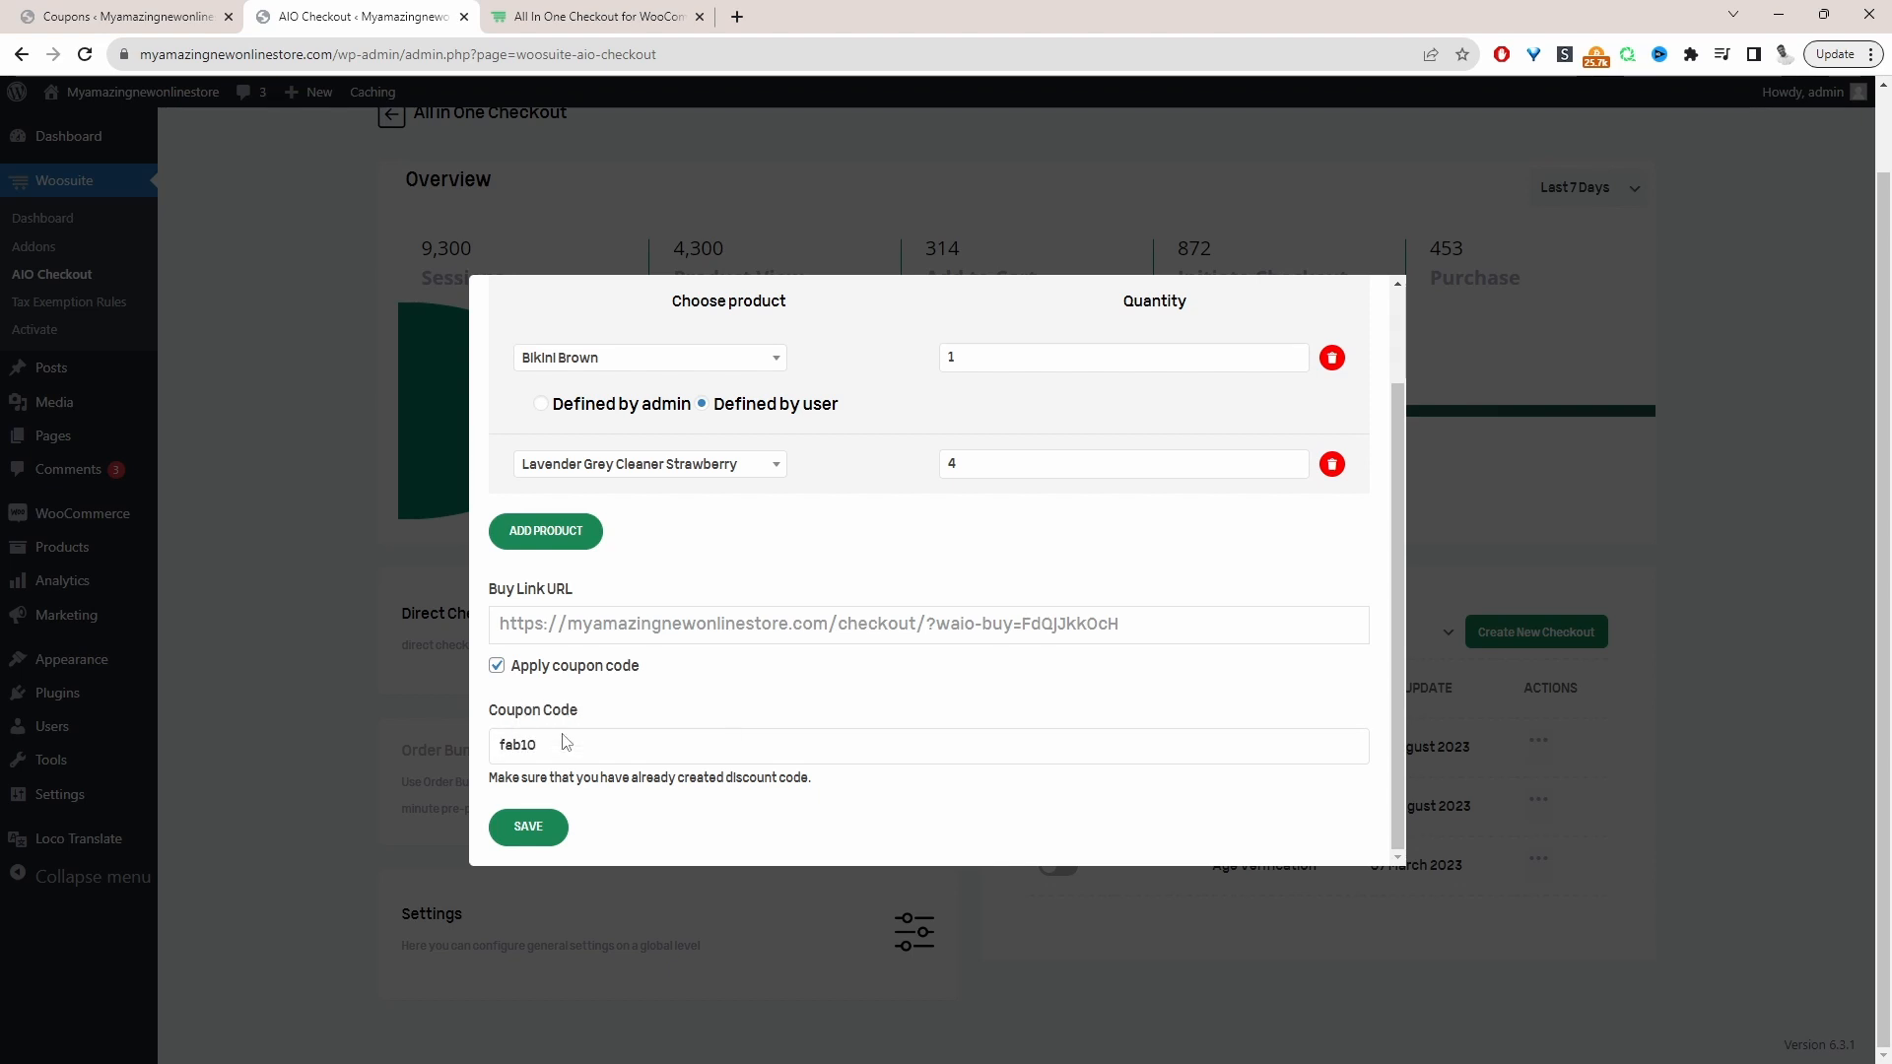
pyautogui.click(503, 834)
# Copy the regenerated Buy Link URL and load it in the Firefox checkout window
pyautogui.click(1141, 630)
pyautogui.hotkey('ctrl', 'c')
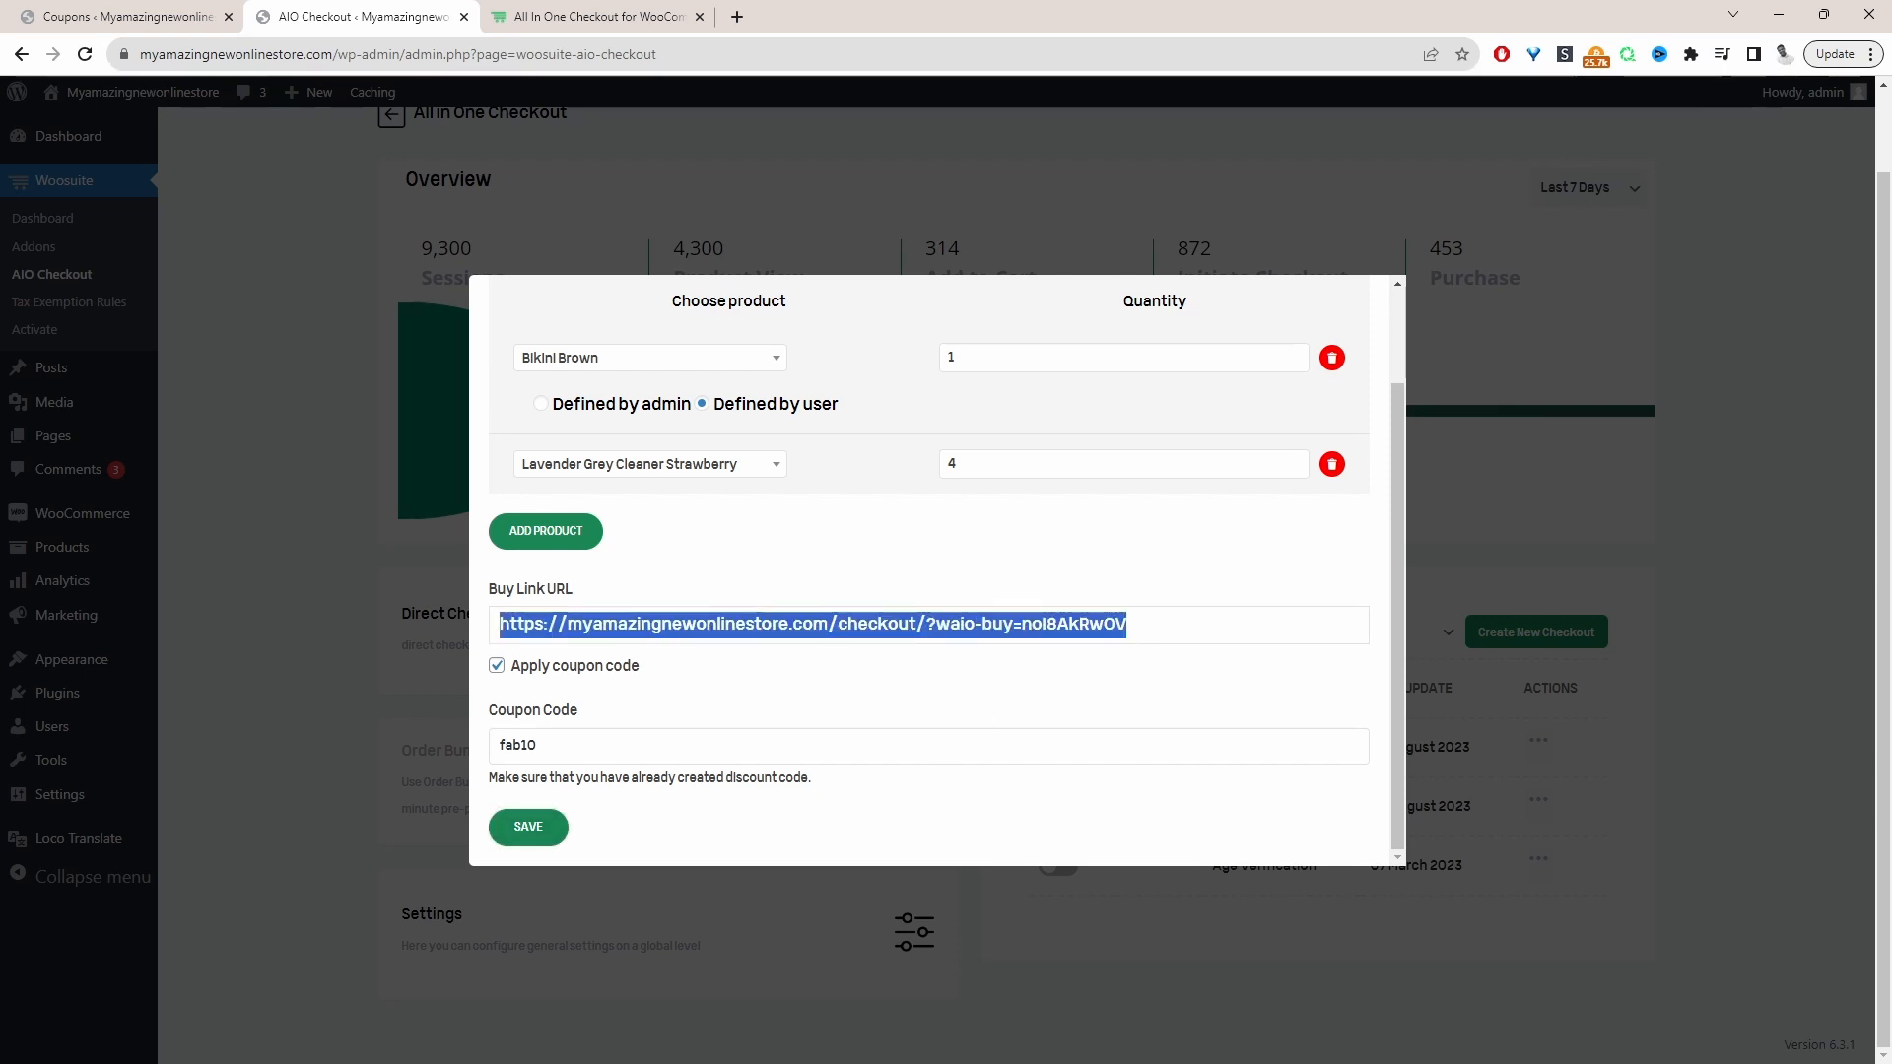
pyautogui.hotkey('alt', 'Tab')
pyautogui.click(666, 107)
pyautogui.hotkey('ctrl', 'v')
pyautogui.press('Return')
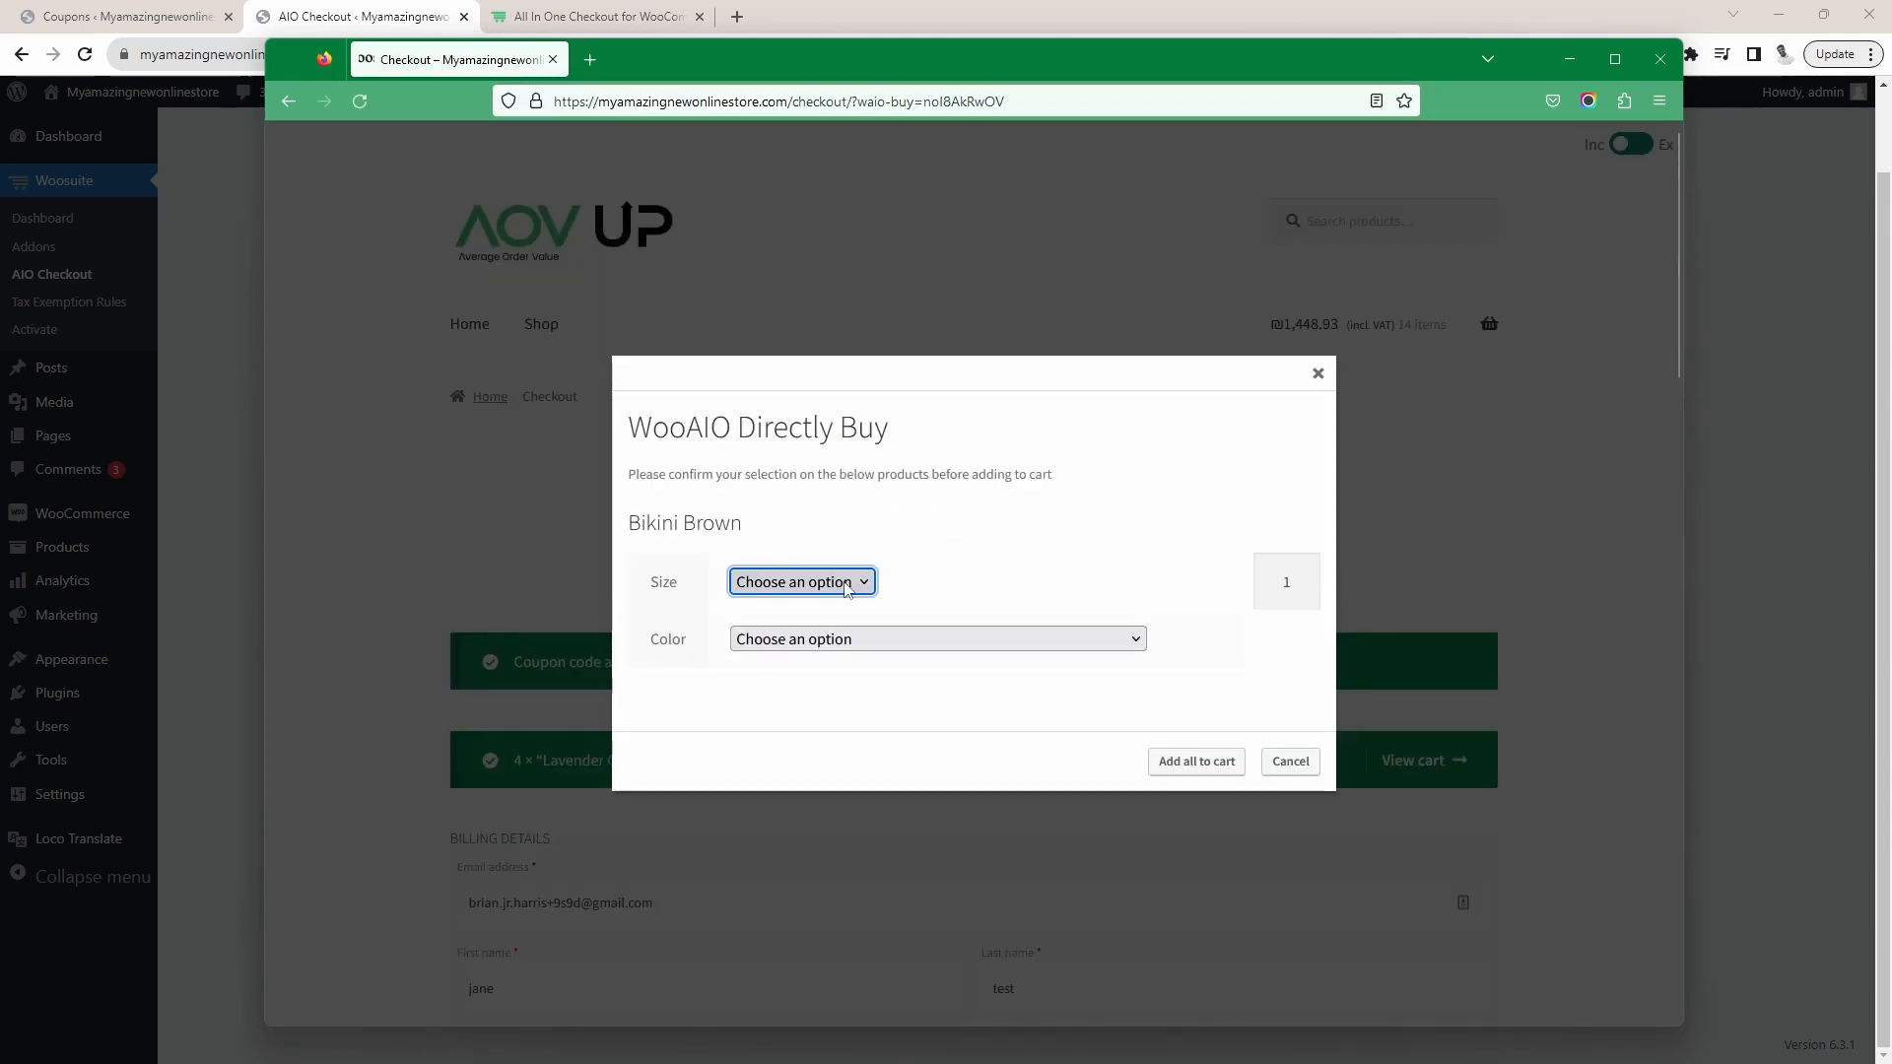
# In the buy popup, choose size L and color Greenvskshdjke for Bikini Brown and add all products to the cart
pyautogui.click(808, 583)
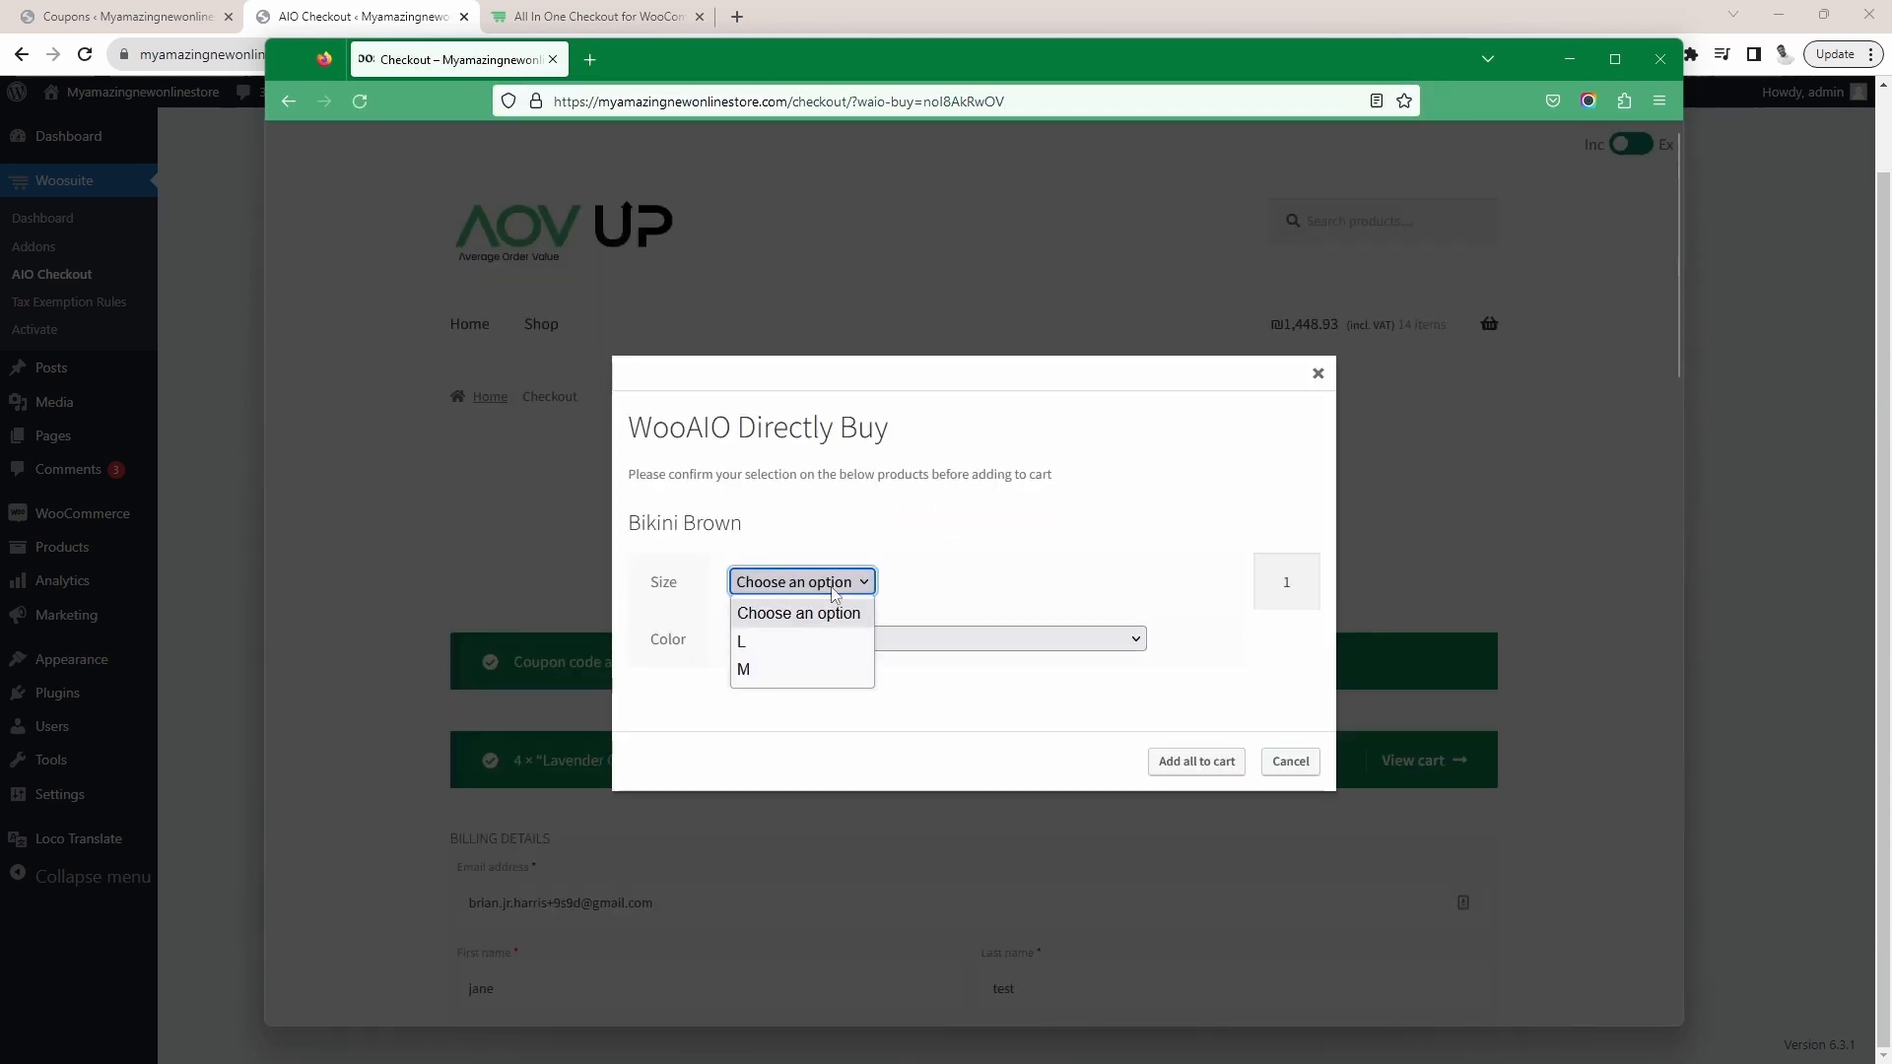
pyautogui.click(808, 650)
pyautogui.click(873, 641)
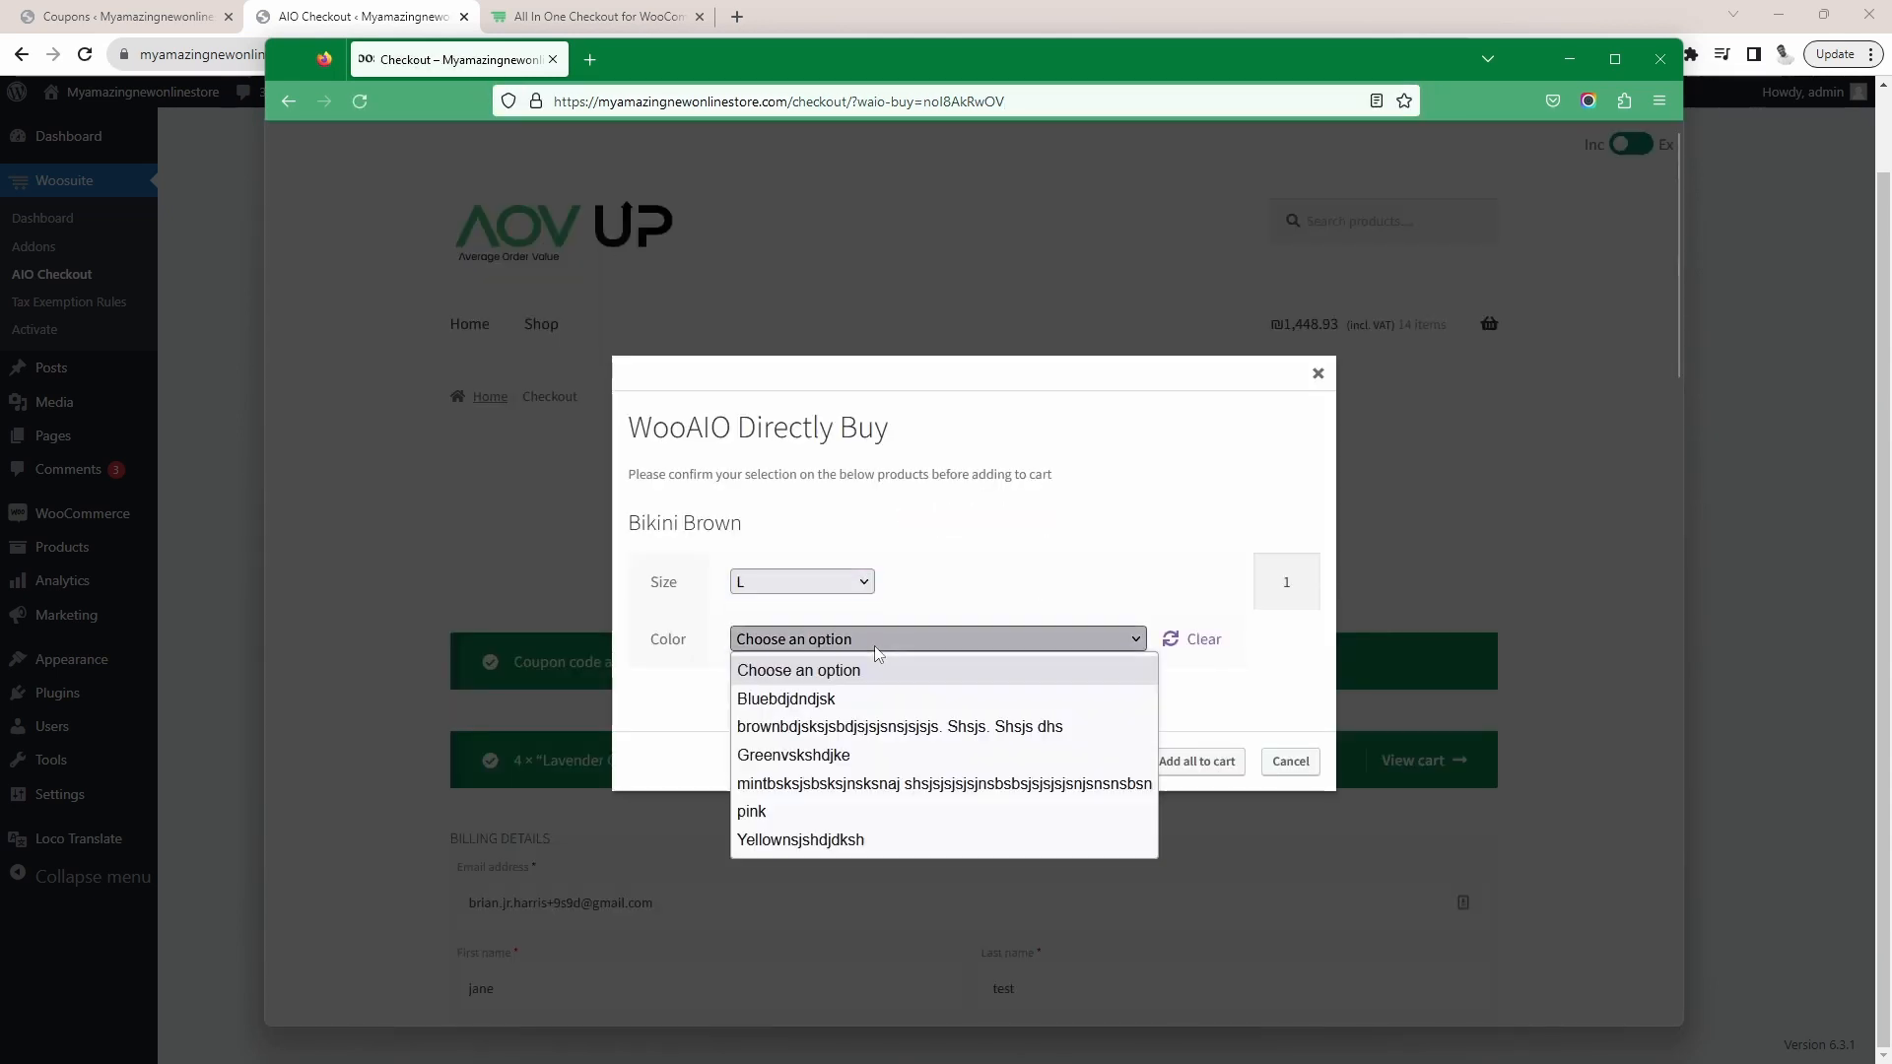
pyautogui.click(870, 755)
pyautogui.click(1202, 763)
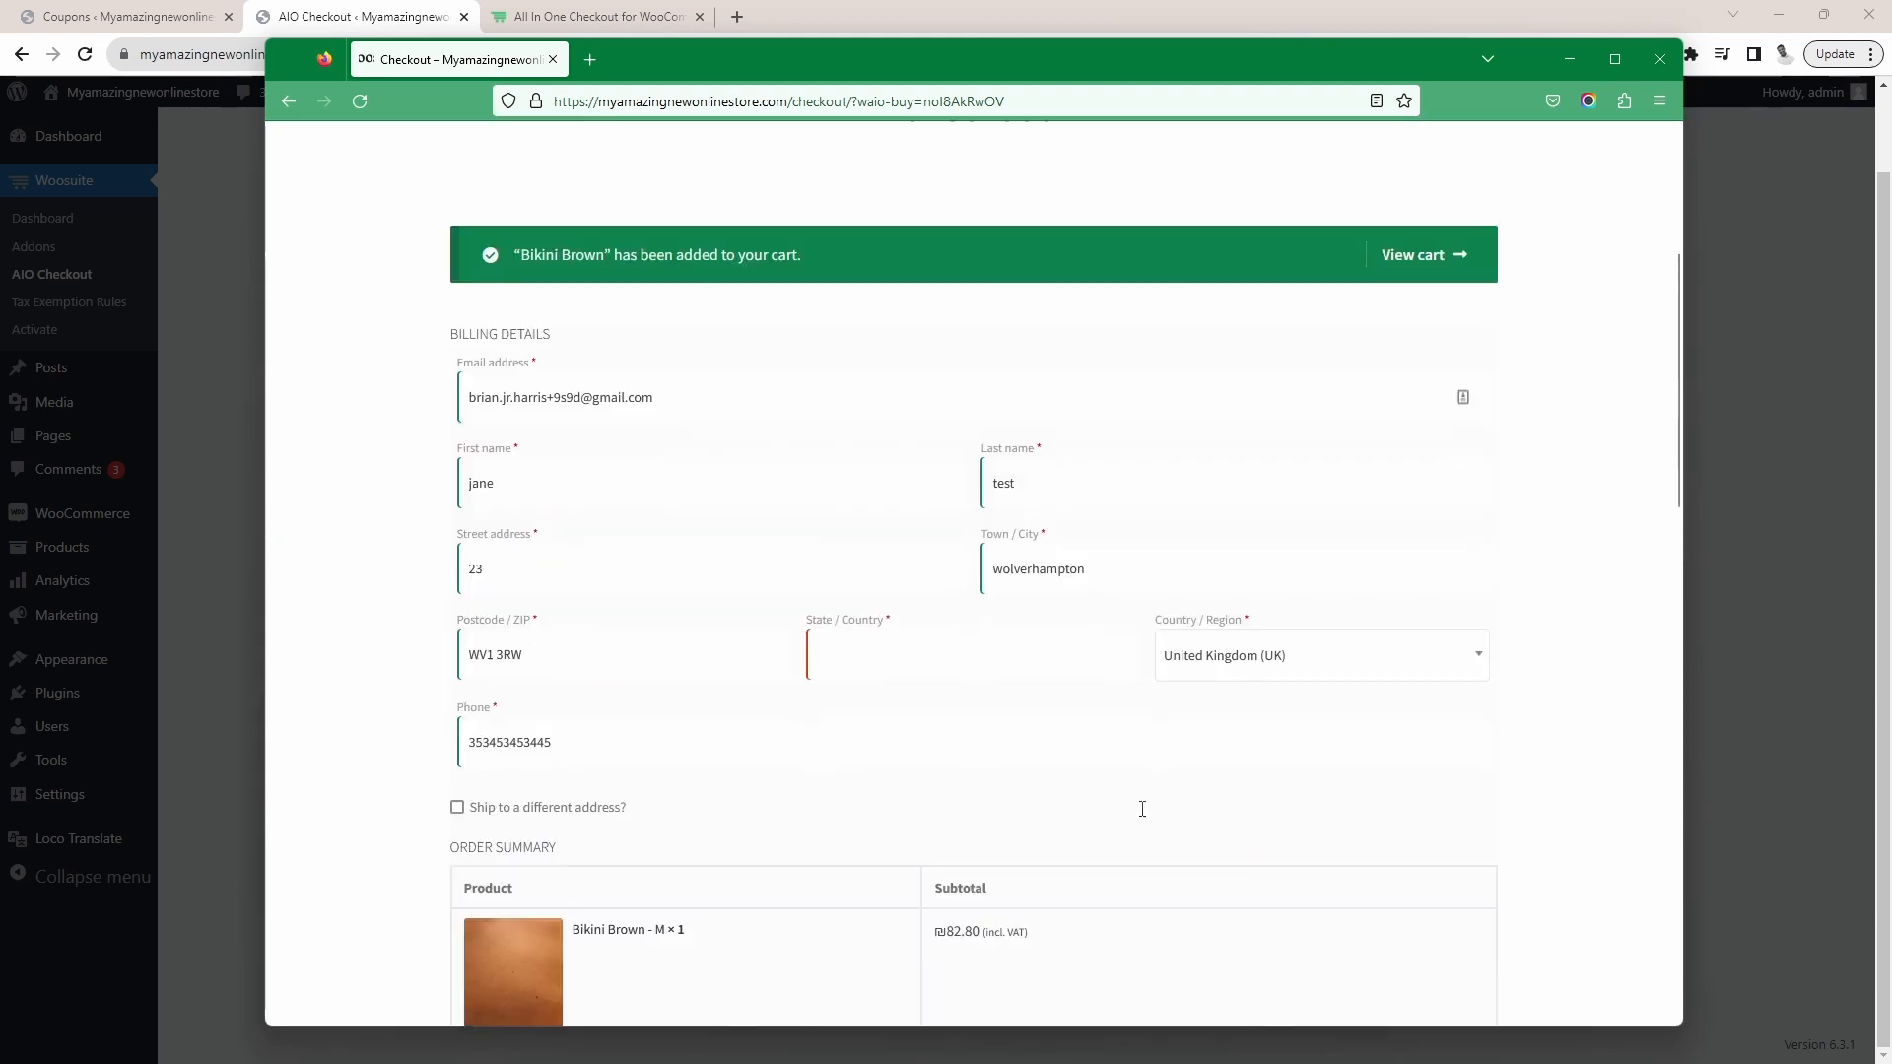
# Check the order summary for the cart products and the applied fab10 coupon line
pyautogui.scroll(-6, 1138, 818)
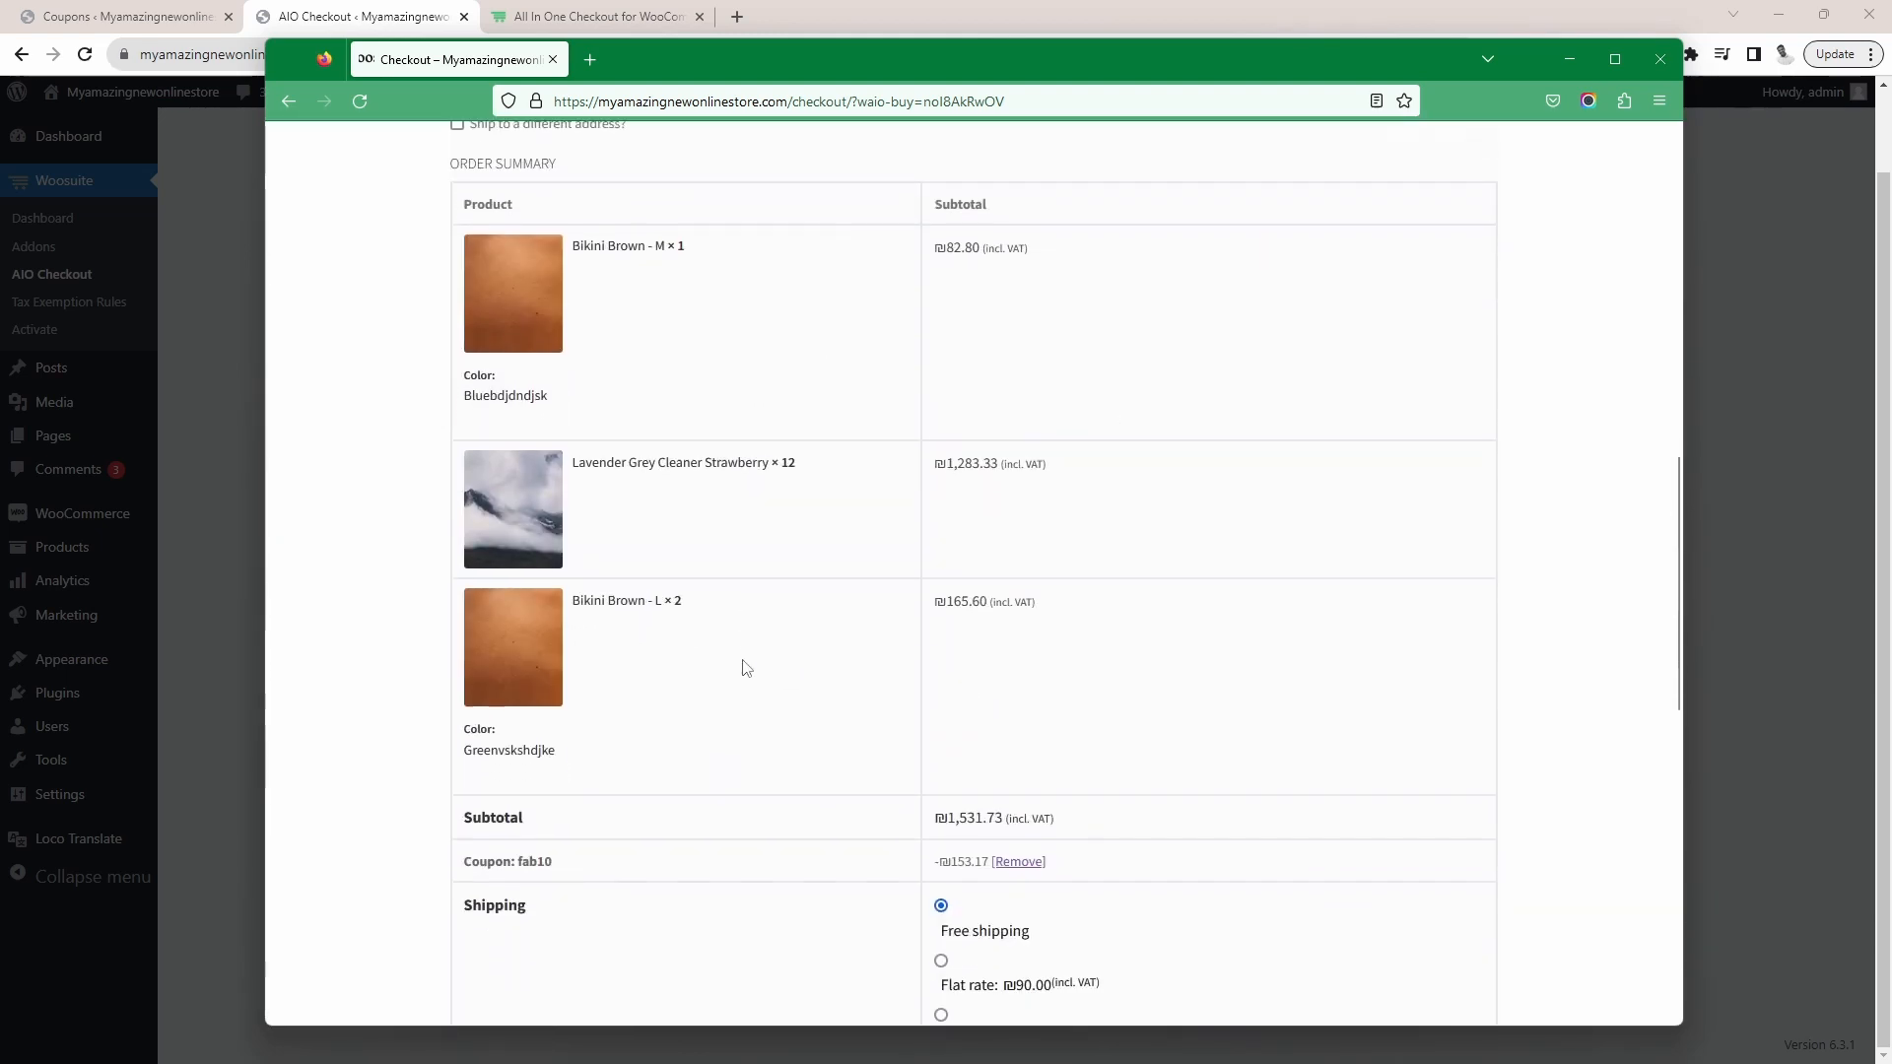
pyautogui.scroll(-4, 745, 669)
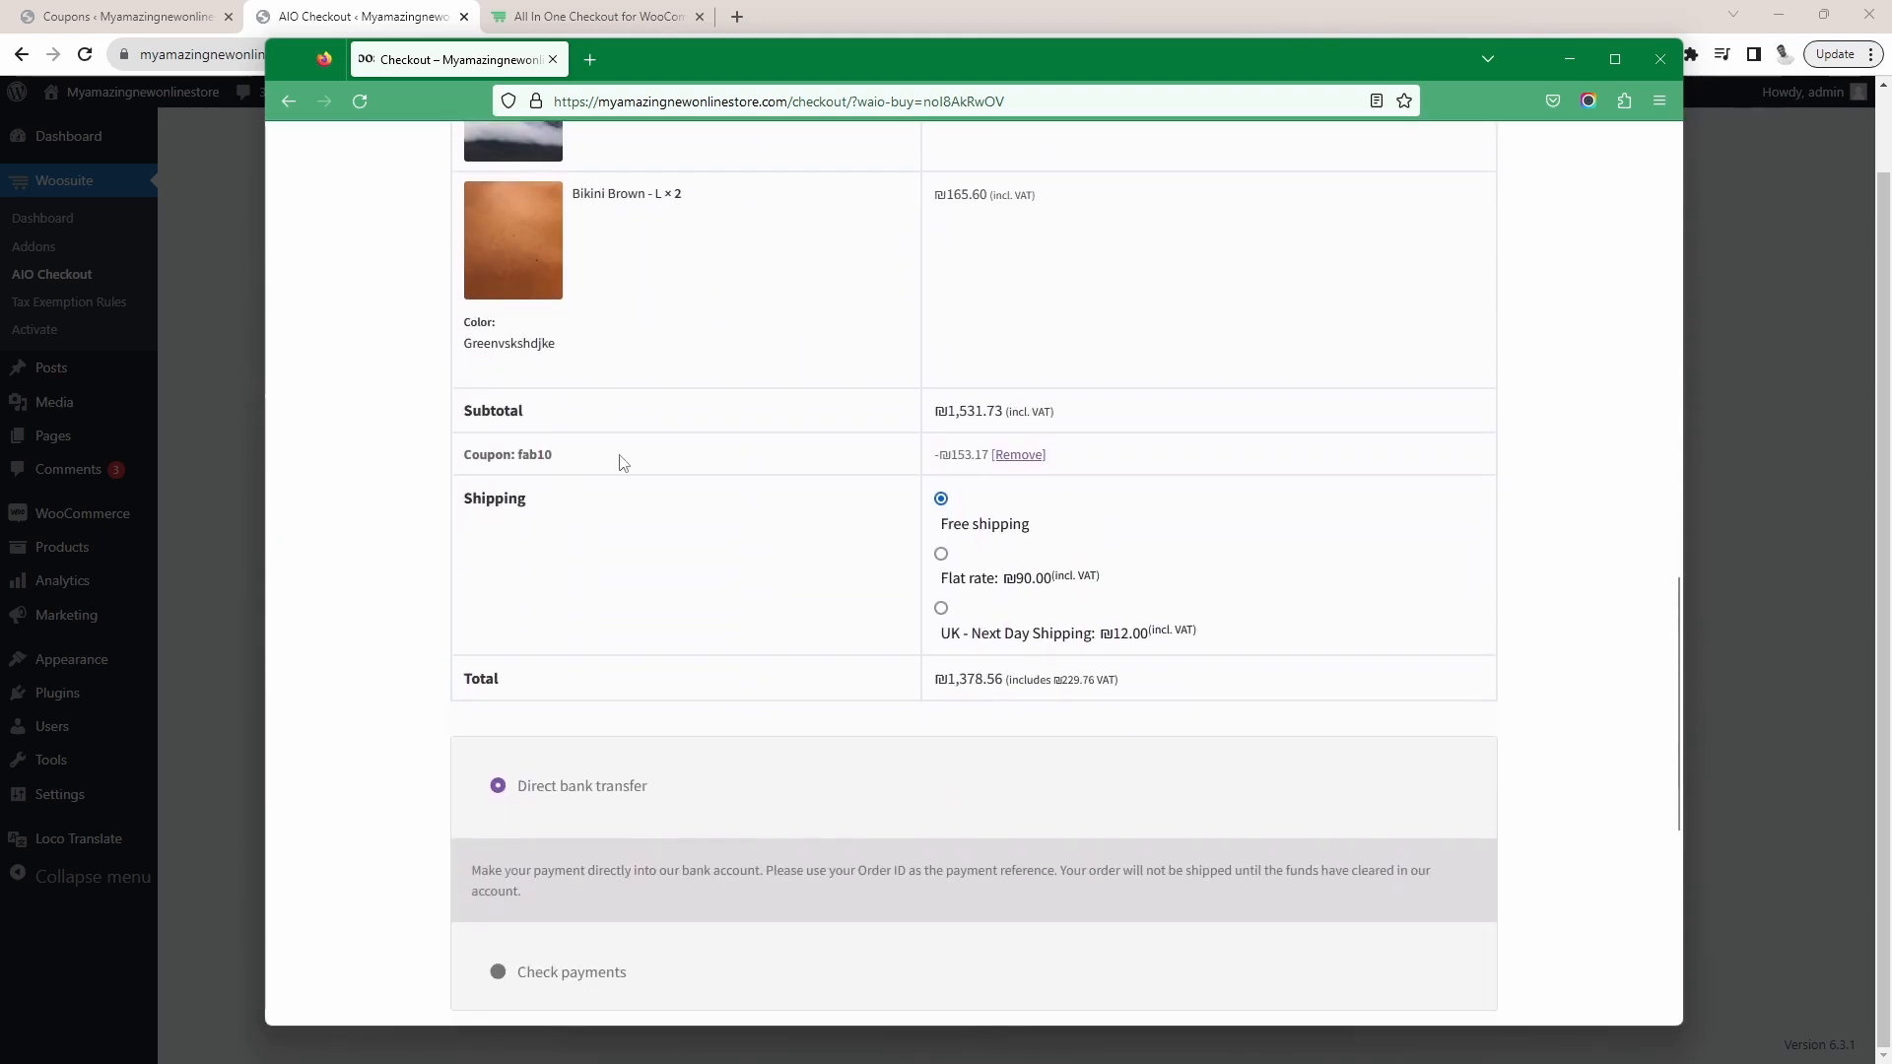
pyautogui.moveTo(554, 451); pyautogui.dragTo(529, 450)
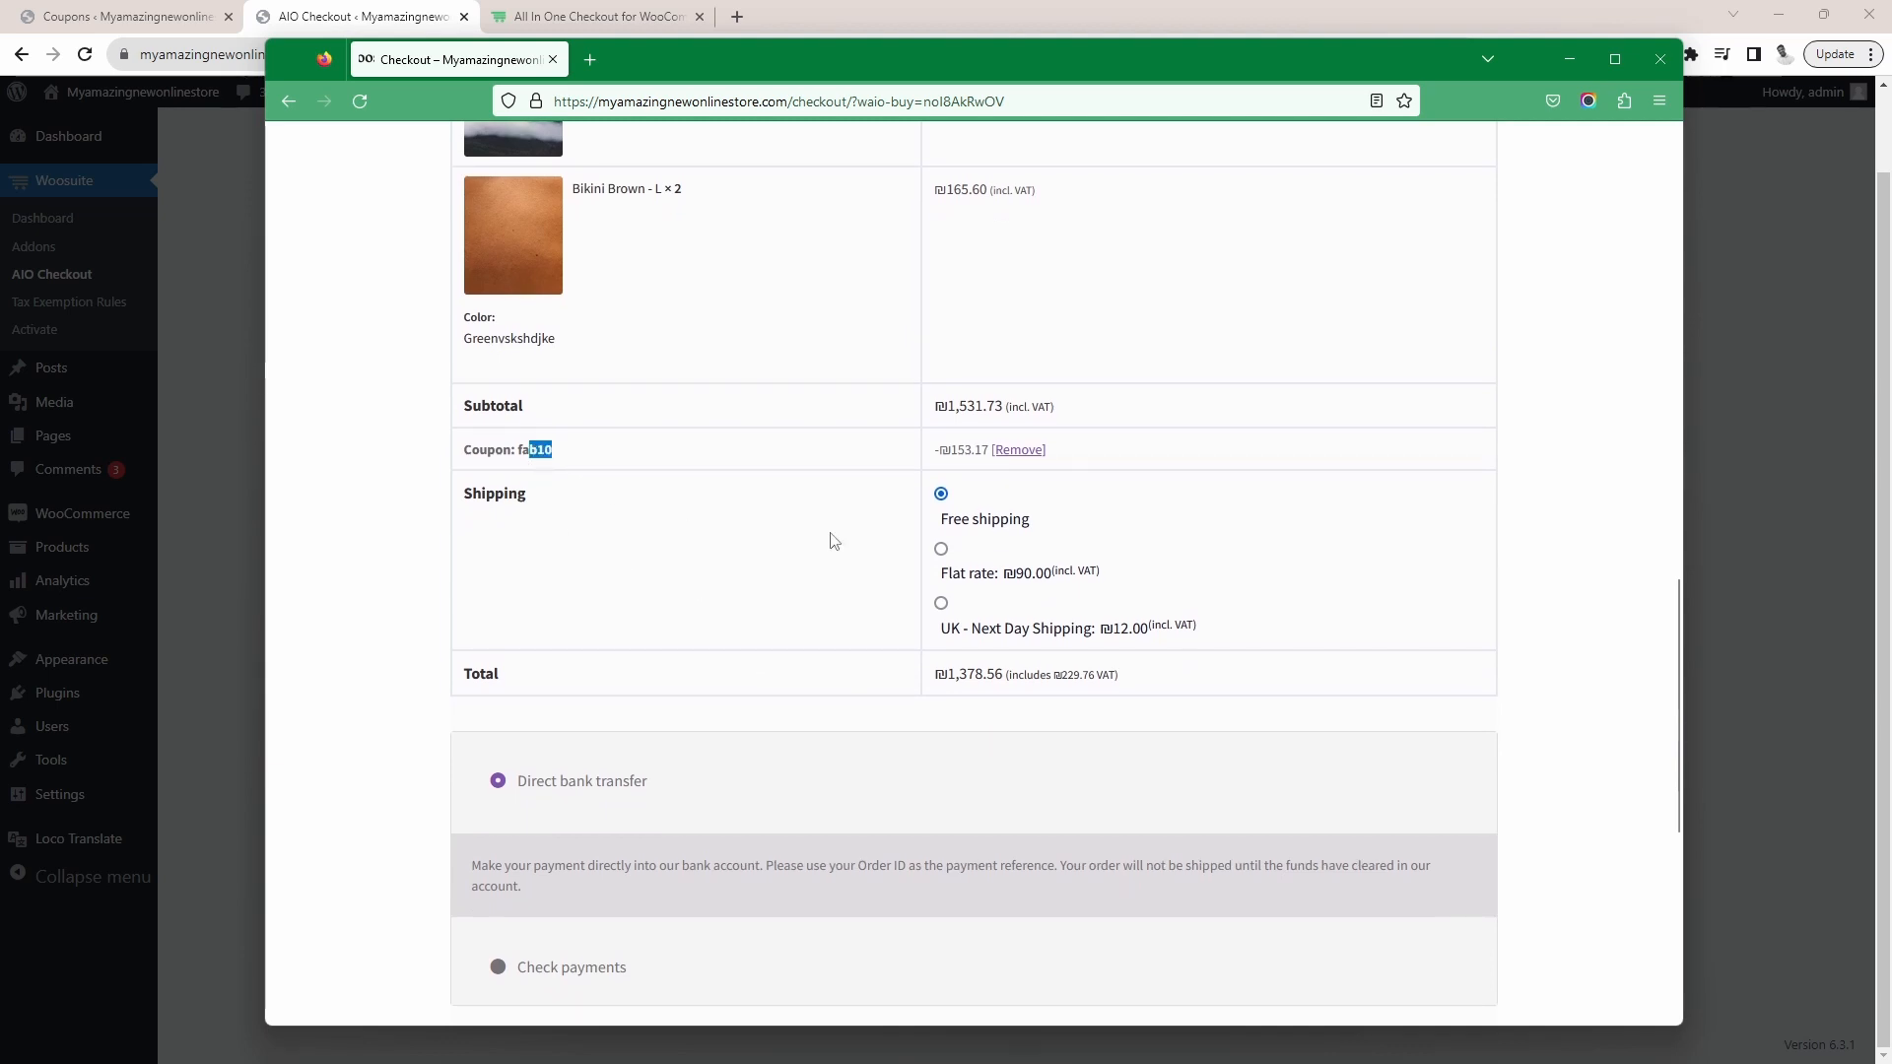